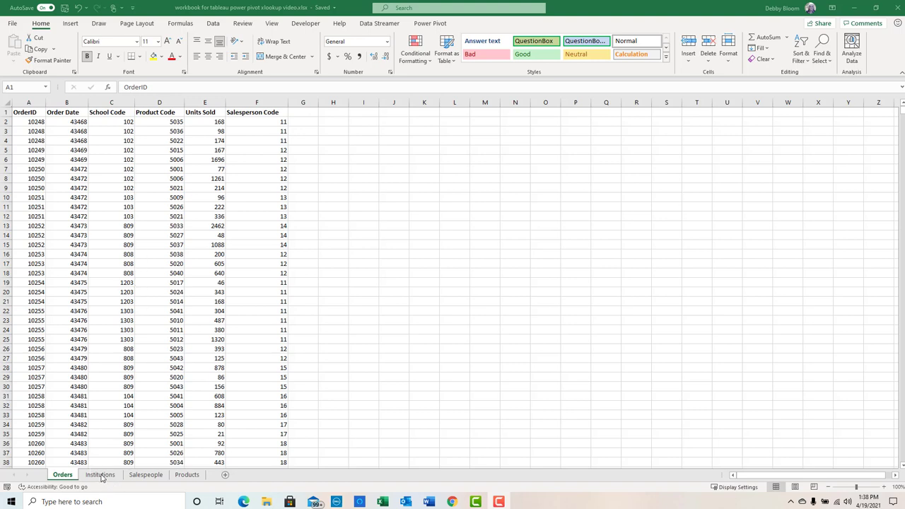
- Examine the School Name, State and Region columns on the Institutions sheet
{"action": "left_click", "coordinate": [100, 474]}
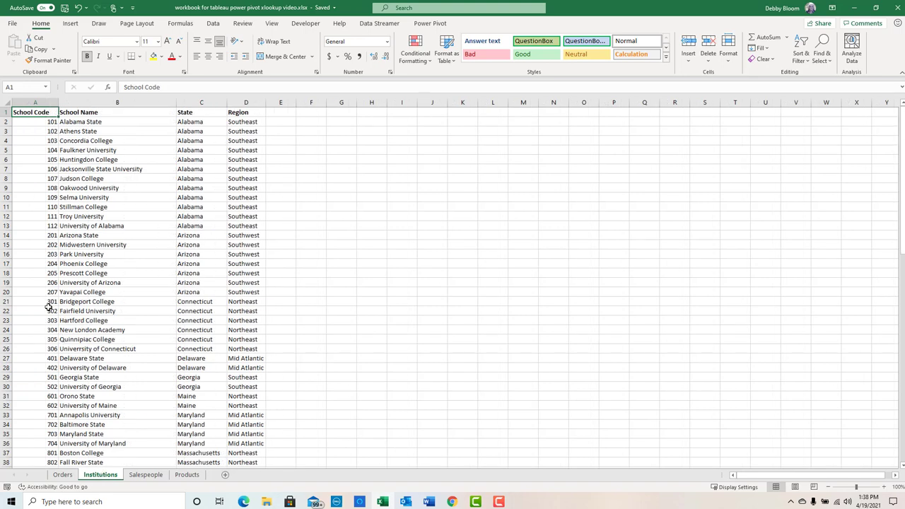
{"action": "left_click", "coordinate": [98, 122]}
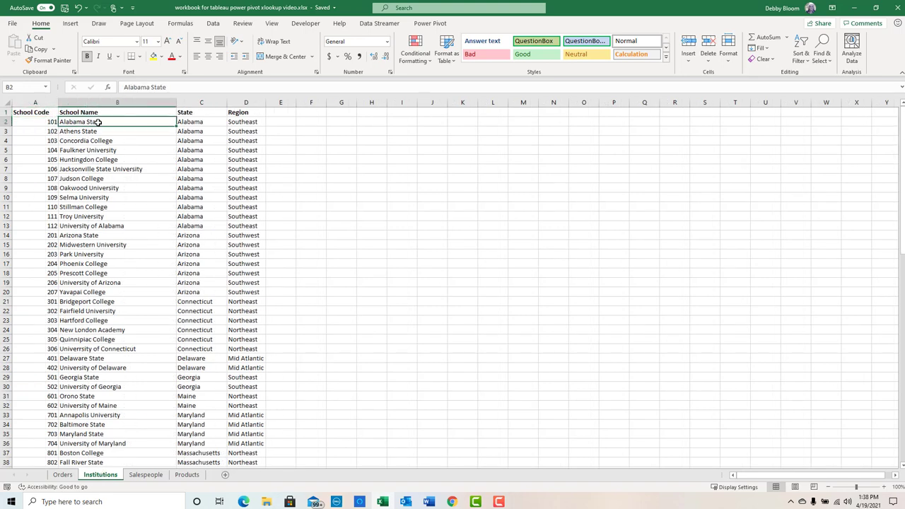
{"action": "left_click", "coordinate": [187, 121]}
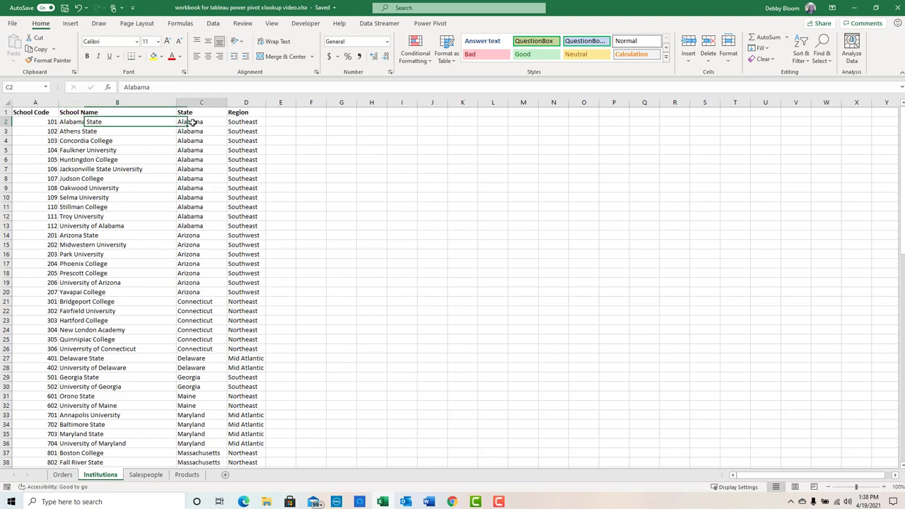
{"action": "left_click", "coordinate": [258, 122]}
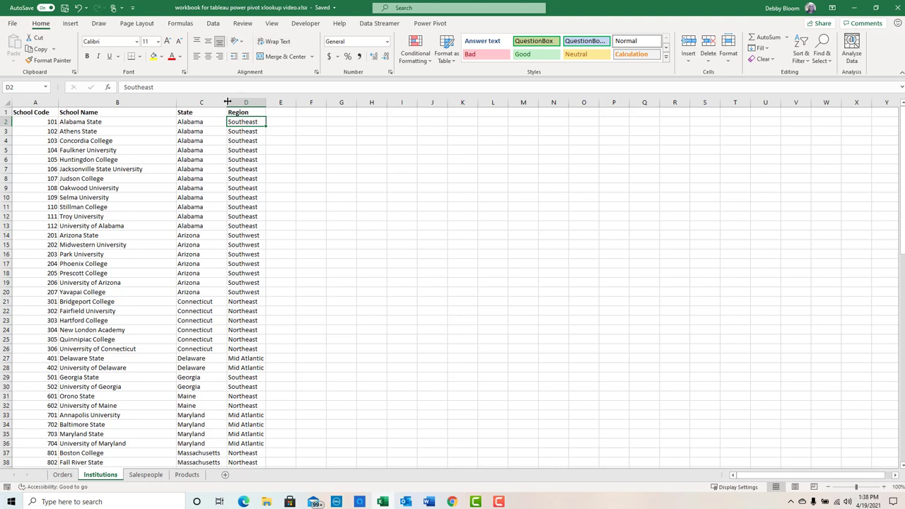
{"action": "left_click", "coordinate": [154, 128]}
{"action": "left_click", "coordinate": [196, 121]}
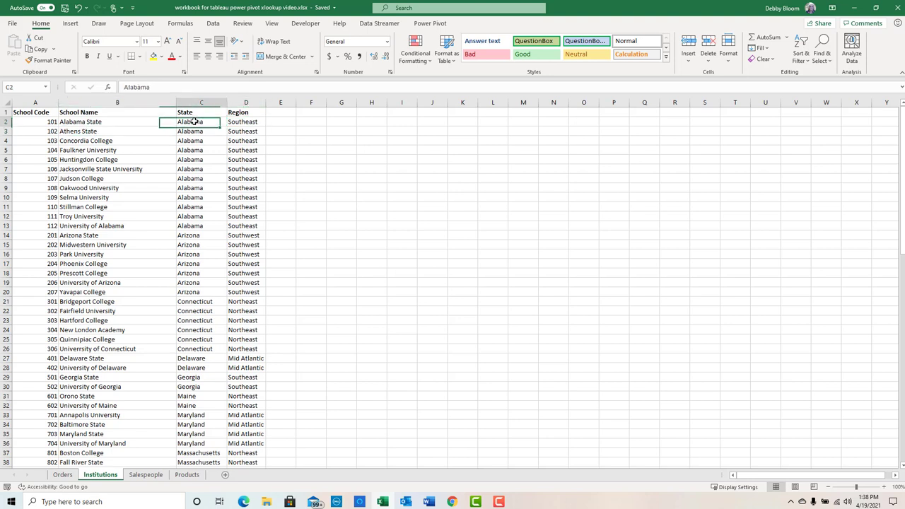
{"action": "left_click", "coordinate": [243, 120]}
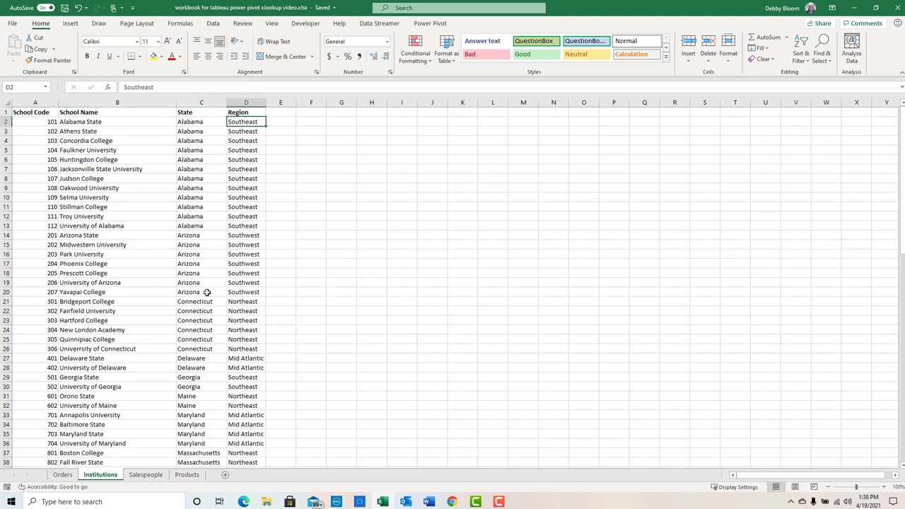
- Insert three blank columns before the Product Code column on the Orders sheet
{"action": "left_click", "coordinate": [63, 475]}
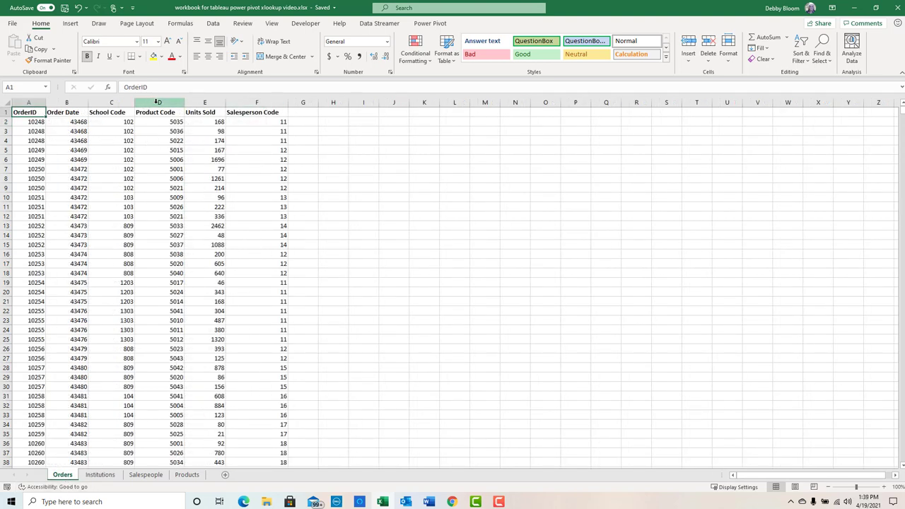
{"action": "left_click_drag", "start_coordinate": [157, 103], "coordinate": [255, 103]}
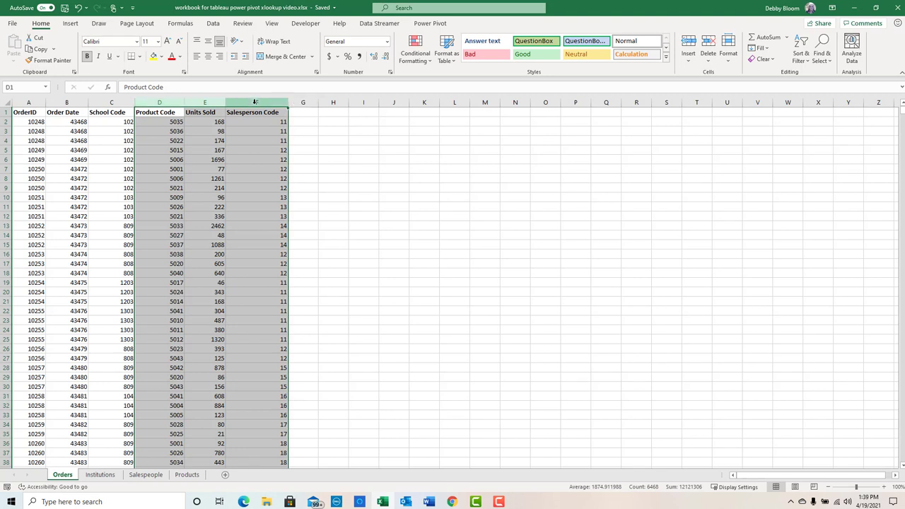
{"action": "right_click", "coordinate": [256, 101]}
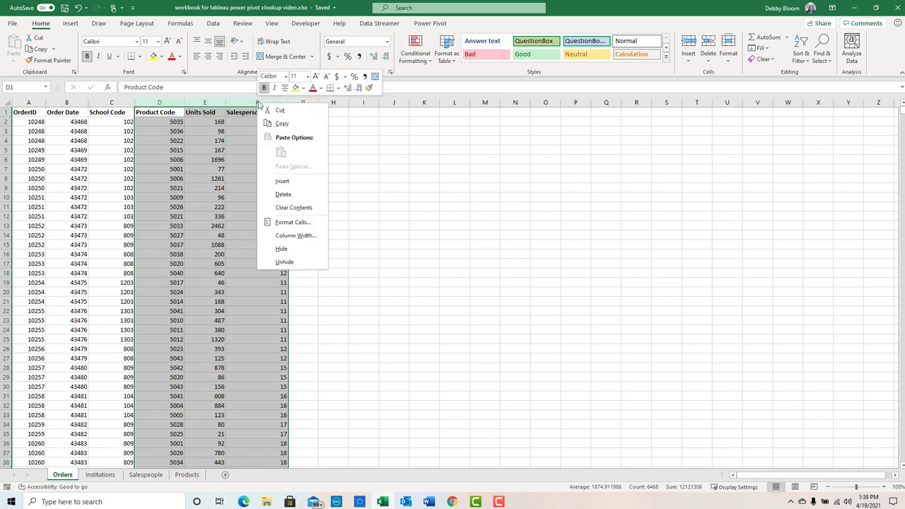
{"action": "left_click", "coordinate": [281, 182]}
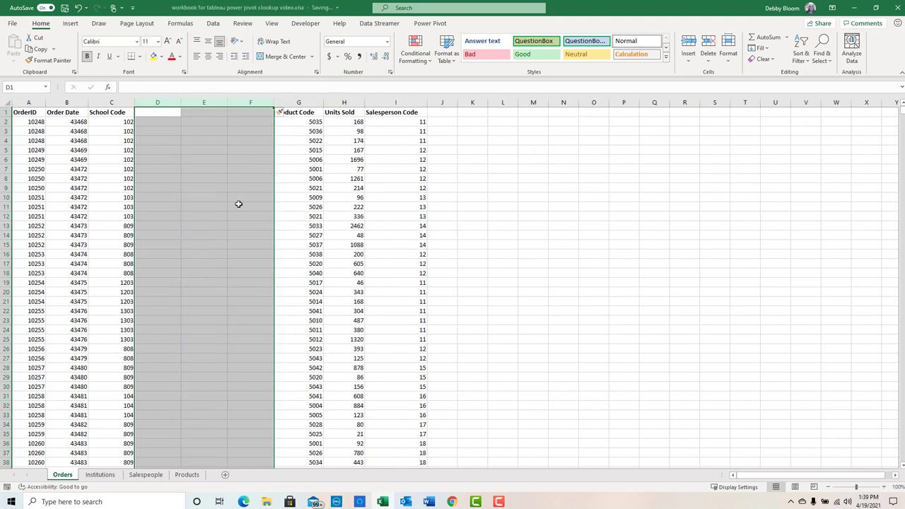
- Enter the headers School Name, State and Region in cells D1 to F1 of the Orders sheet
{"action": "left_click", "coordinate": [101, 475]}
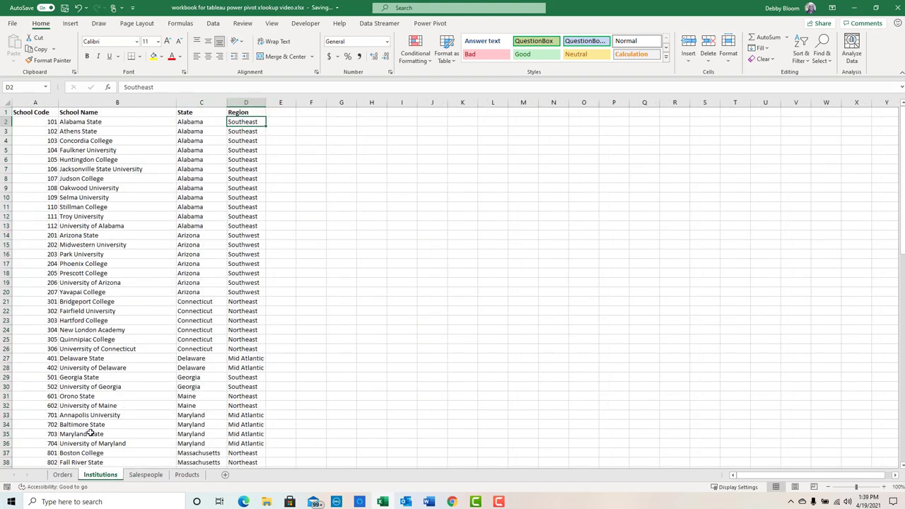
{"action": "left_click", "coordinate": [64, 475]}
{"action": "left_click", "coordinate": [162, 111]}
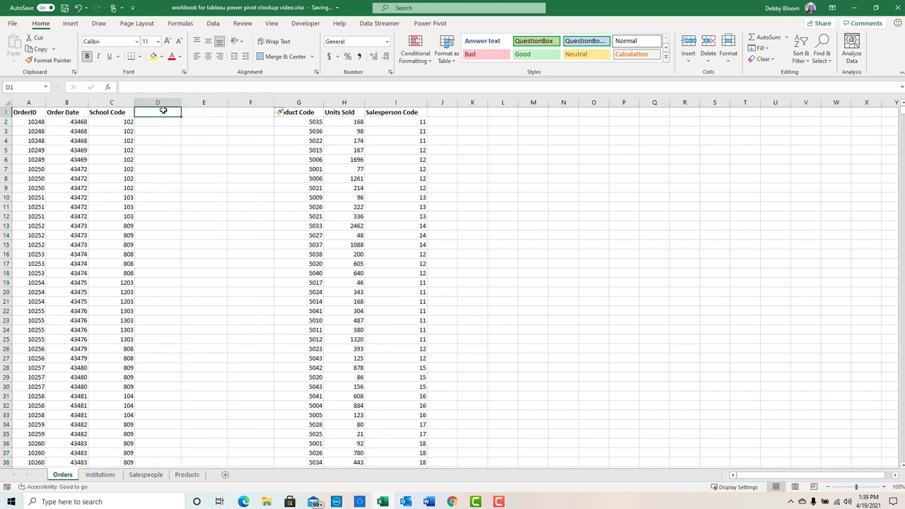
{"action": "type", "text": "School"}
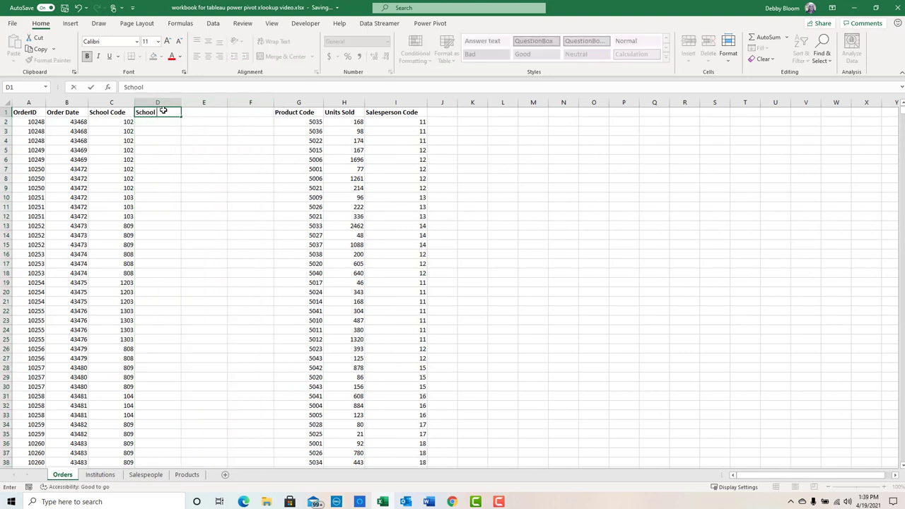
{"action": "type", "text": " Name"}
{"action": "key", "text": "Tab"}
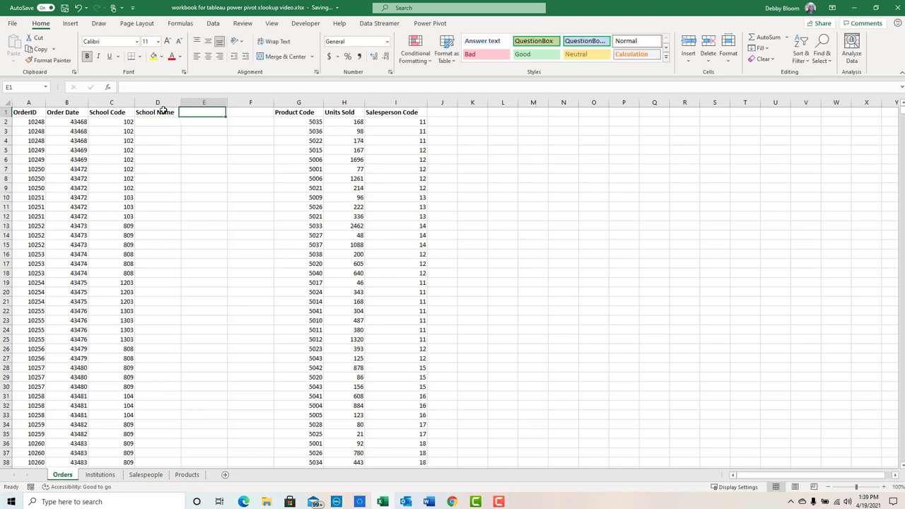
{"action": "type", "text": "State"}
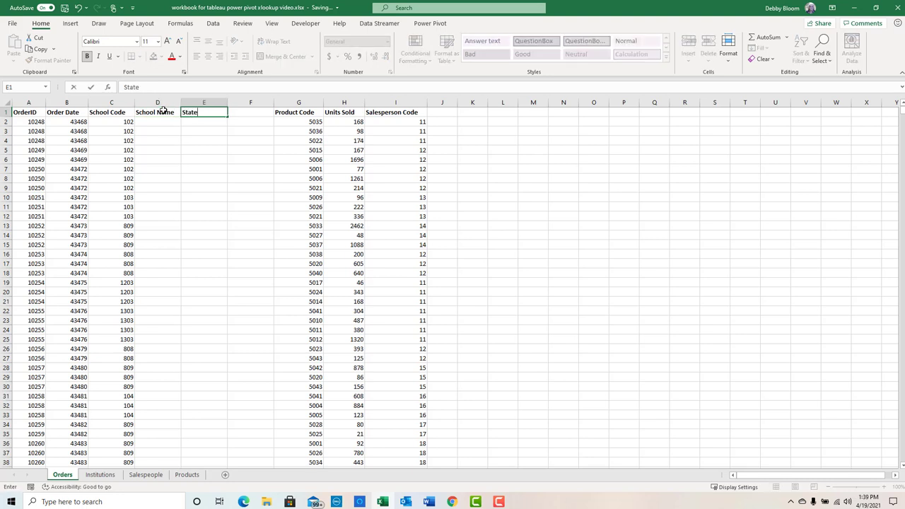
{"action": "key", "text": "Tab"}
{"action": "type", "text": "Re"}
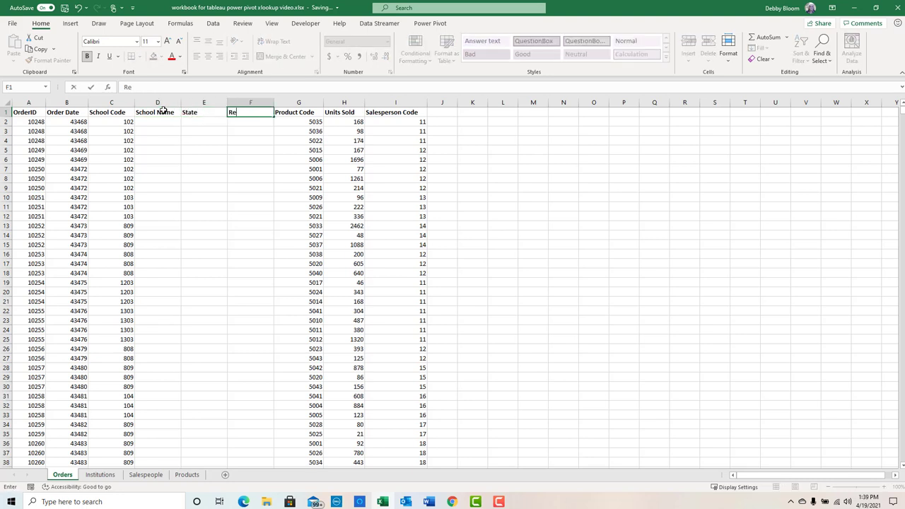
{"action": "type", "text": "gion"}
{"action": "key", "text": "Return"}
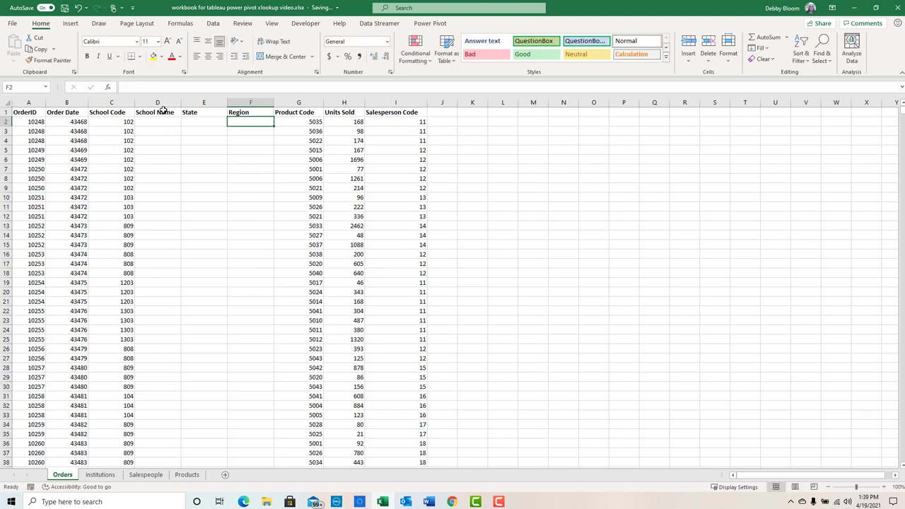
- Insert a VLOOKUP function in D2 with $C2 as the lookup value
{"action": "left_click", "coordinate": [165, 122]}
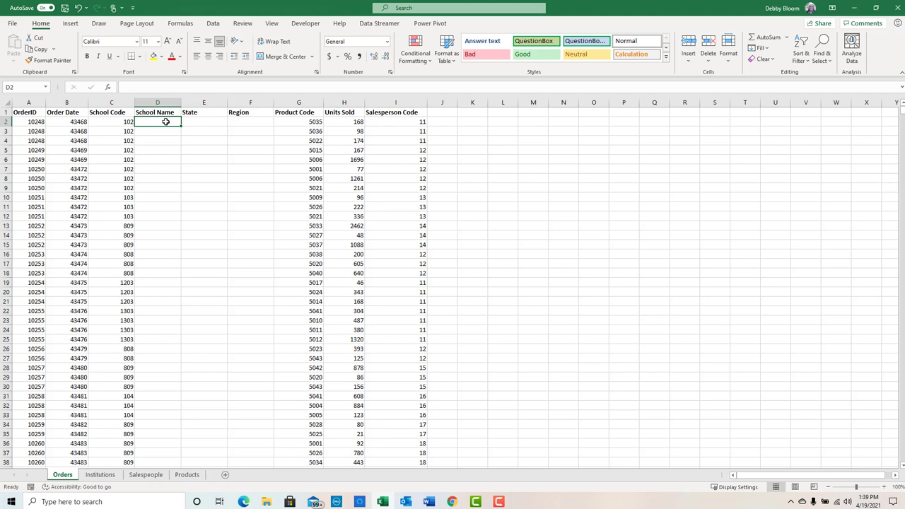
{"action": "left_click", "coordinate": [189, 26]}
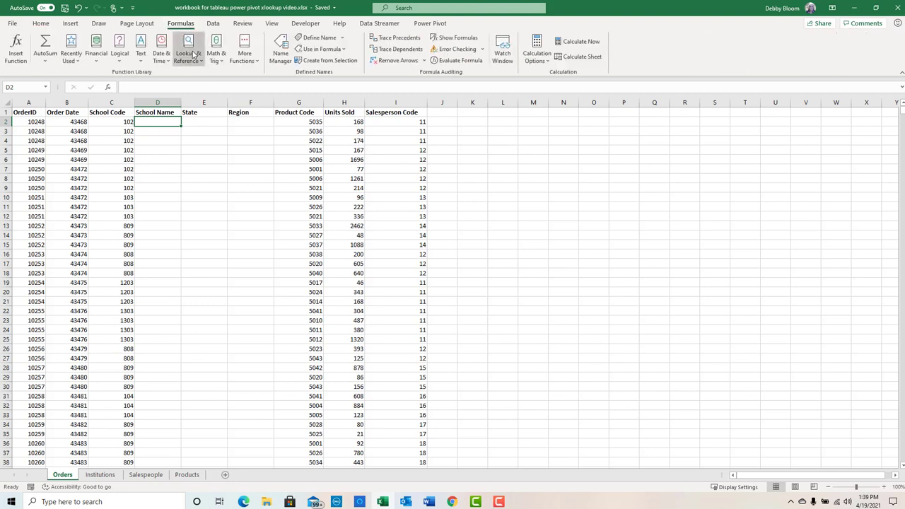
{"action": "left_click", "coordinate": [189, 55]}
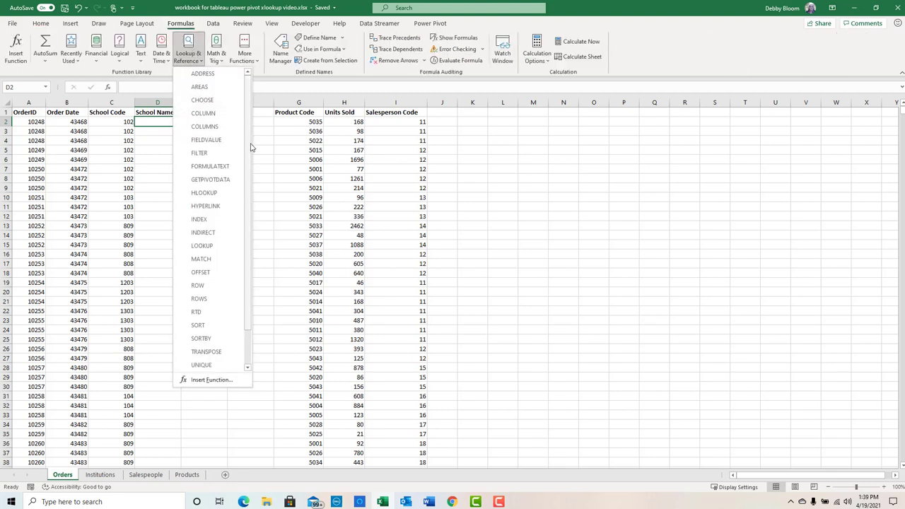
{"action": "scroll", "coordinate": [250, 176], "scroll_direction": "down", "scroll_amount": 1}
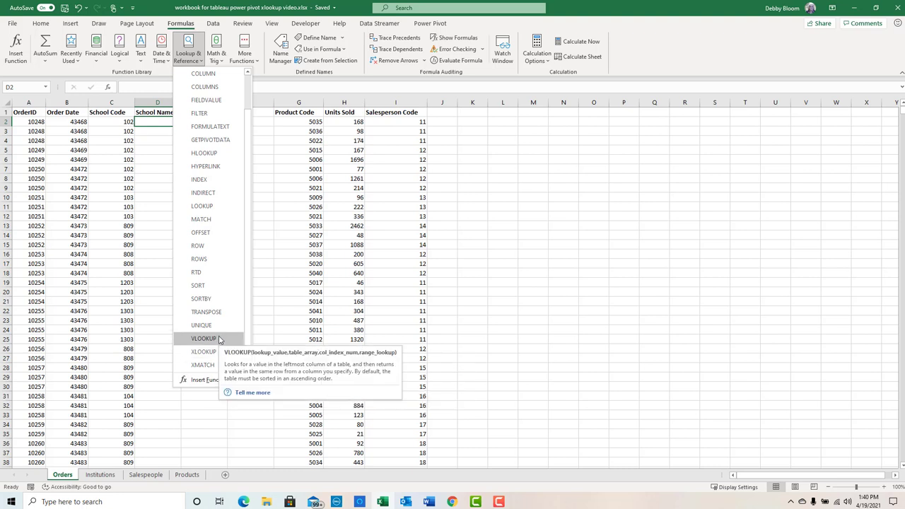
{"action": "left_click", "coordinate": [219, 340]}
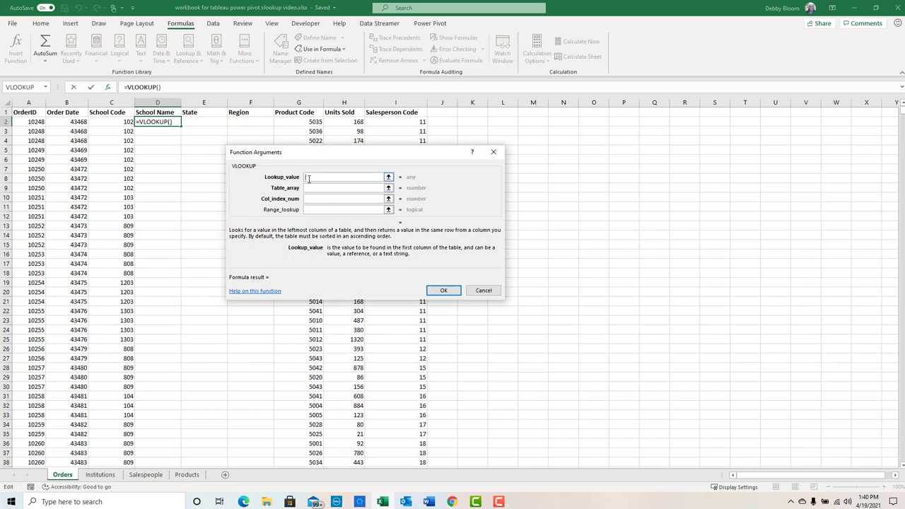
{"action": "left_click", "coordinate": [116, 122]}
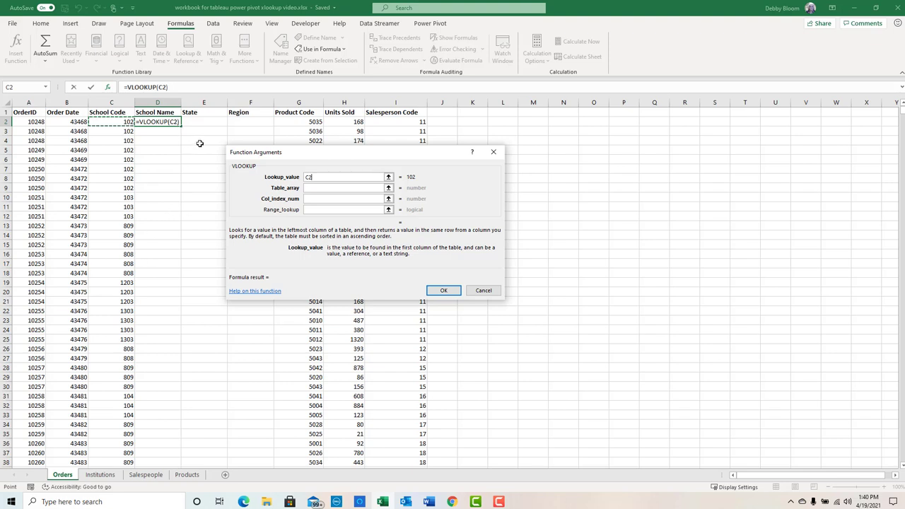
{"action": "left_click", "coordinate": [307, 177]}
{"action": "type", "text": "$"}
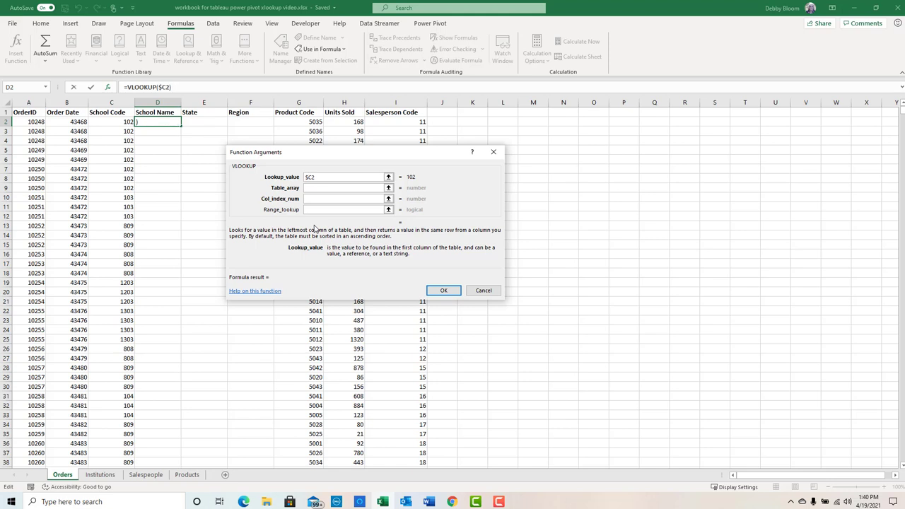
- Set the VLOOKUP table array to the absolute range $A$2:$D$91 on the Institutions sheet
{"action": "left_click", "coordinate": [311, 188]}
{"action": "left_click", "coordinate": [313, 189]}
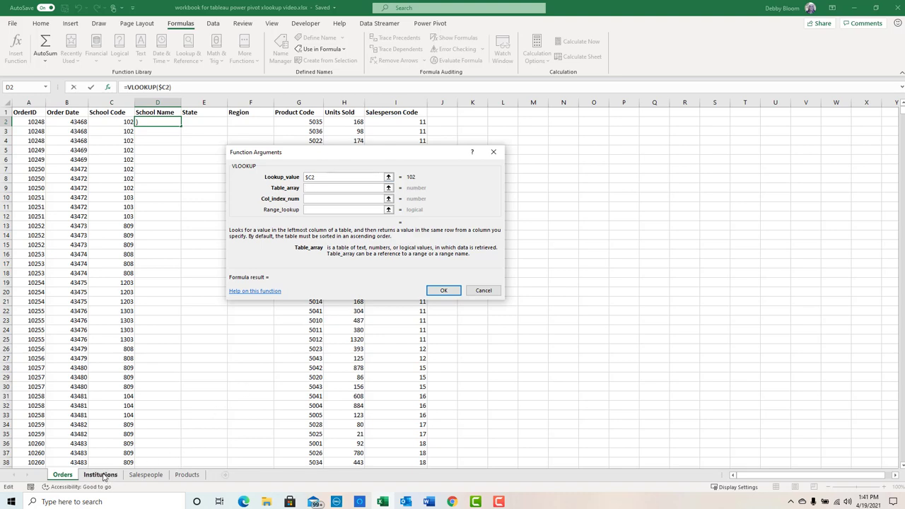
{"action": "left_click", "coordinate": [101, 475]}
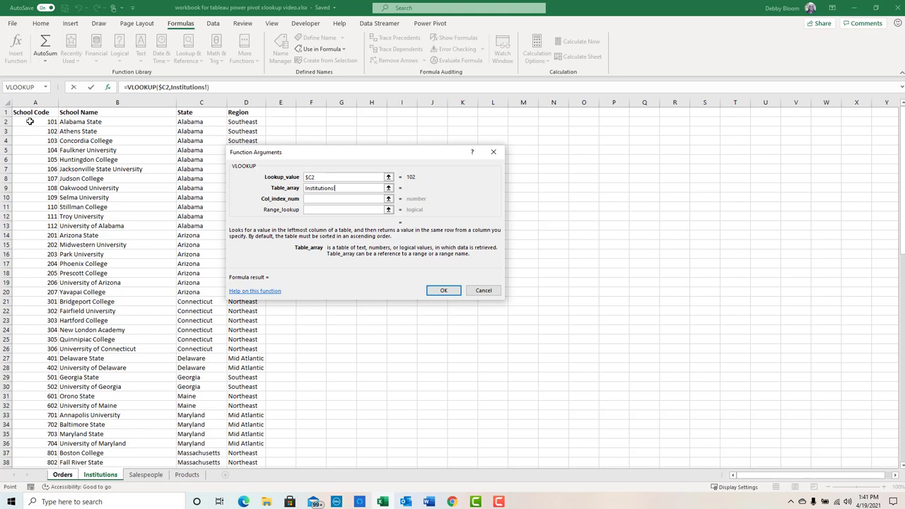
{"action": "left_click_drag", "start_coordinate": [30, 121], "coordinate": [237, 429]}
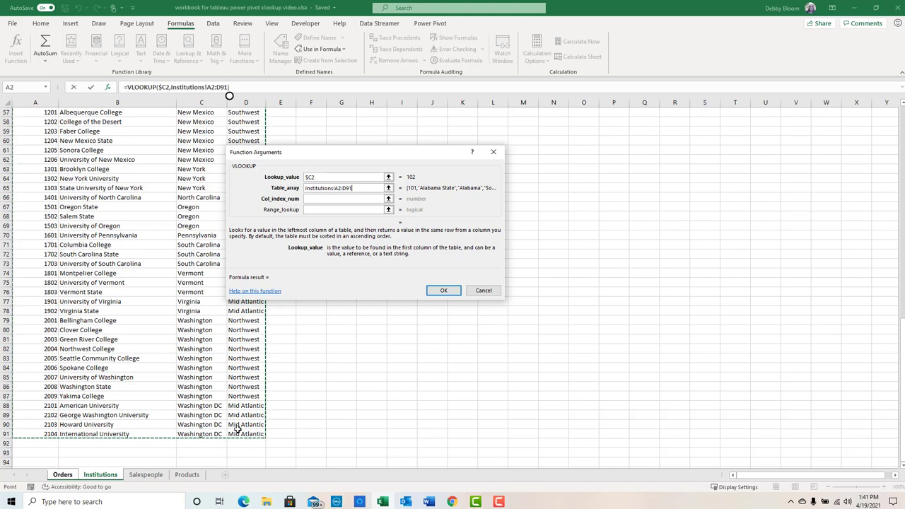
{"action": "key", "text": "F4"}
- Set the VLOOKUP column index to 2 and the range lookup to False, and complete the formula
{"action": "left_click", "coordinate": [317, 199]}
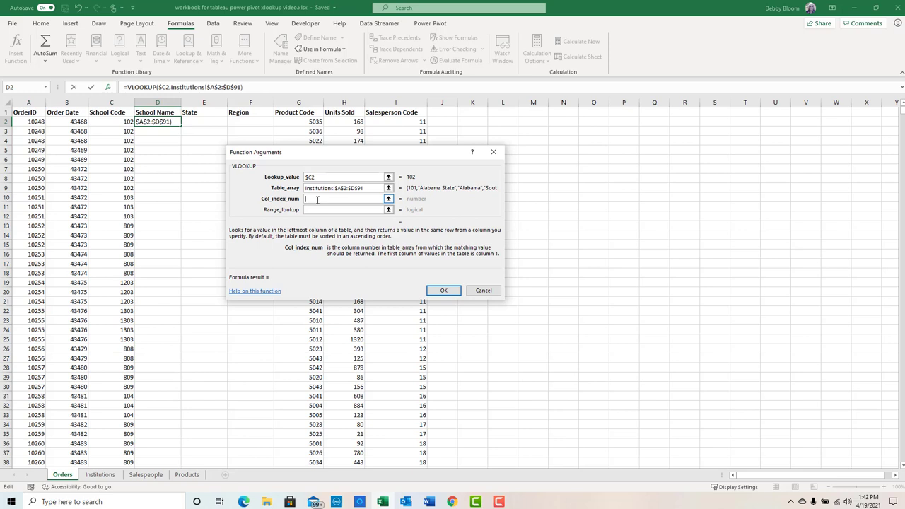
{"action": "type", "text": "2"}
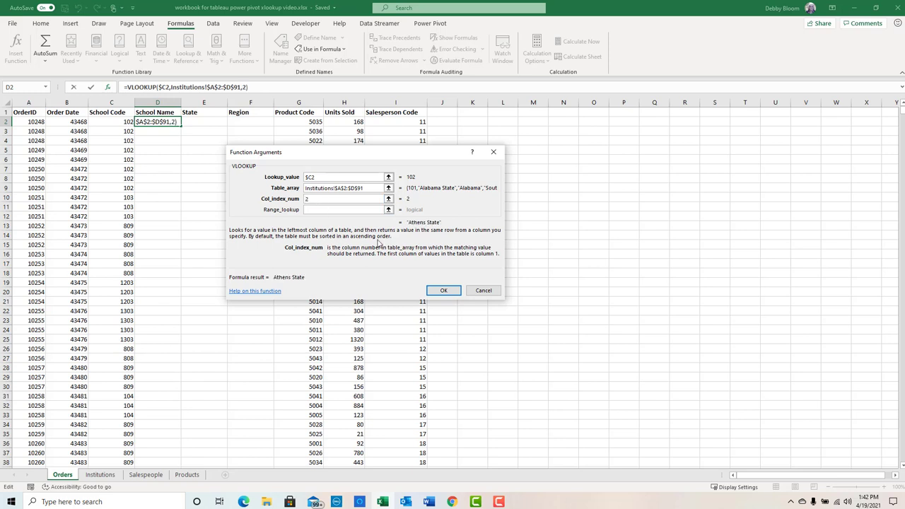
{"action": "left_click", "coordinate": [313, 209]}
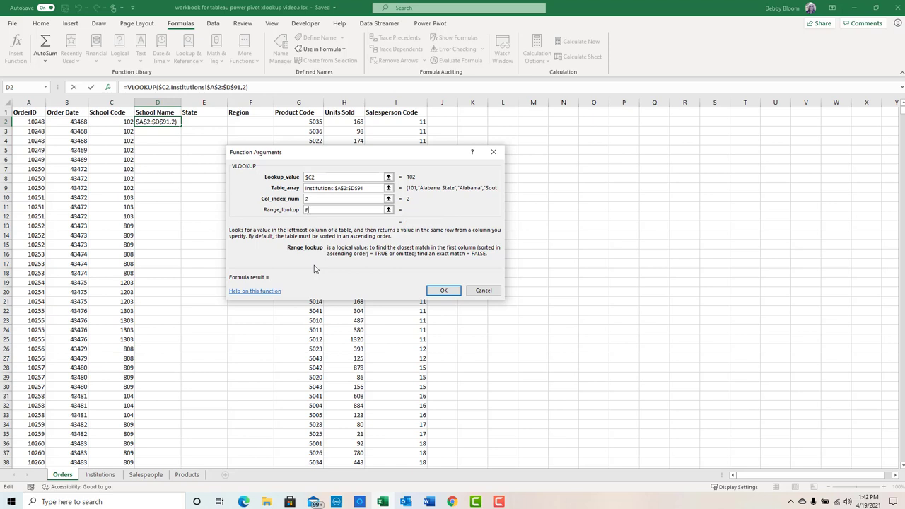
{"action": "type", "text": "False"}
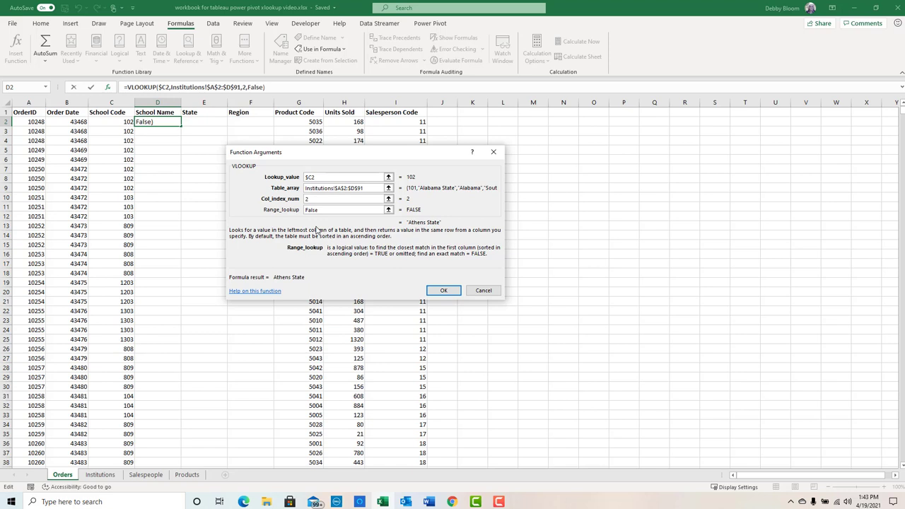
{"action": "key", "text": "Return"}
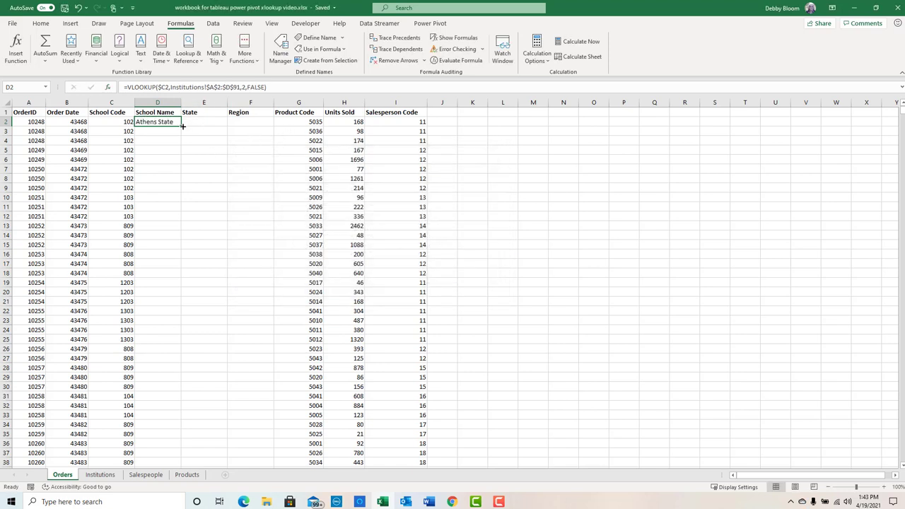
- Copy the VLOOKUP formula from D2 across to E2 and F2, and set the column index in E2 to 3
{"action": "left_click_drag", "start_coordinate": [182, 126], "coordinate": [268, 122]}
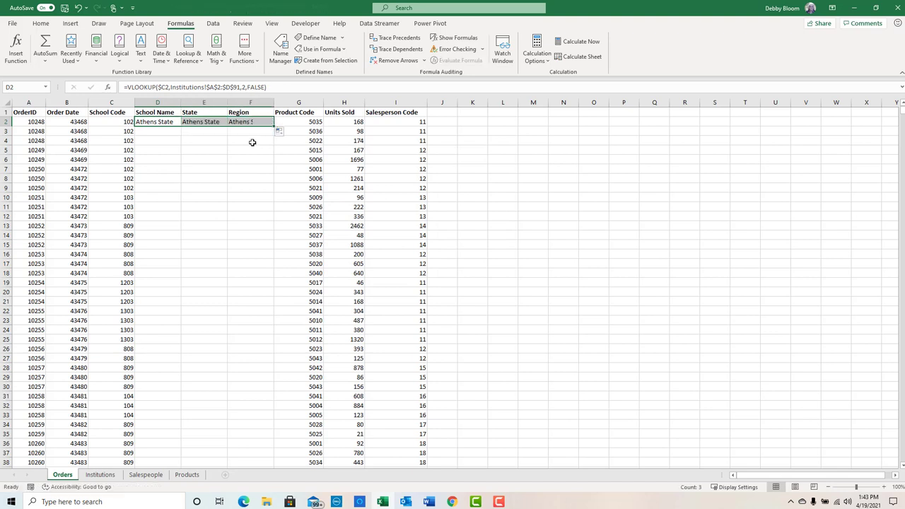
{"action": "left_click", "coordinate": [203, 121]}
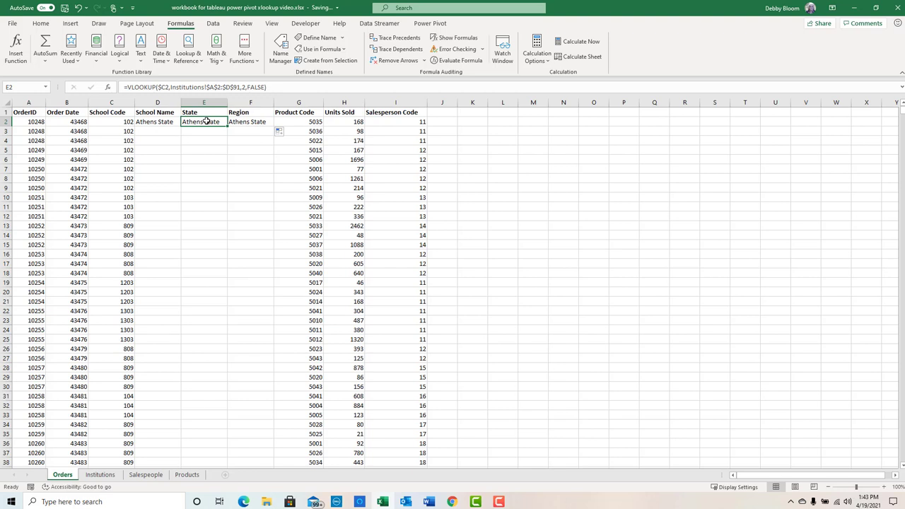
{"action": "double_click", "coordinate": [205, 122]}
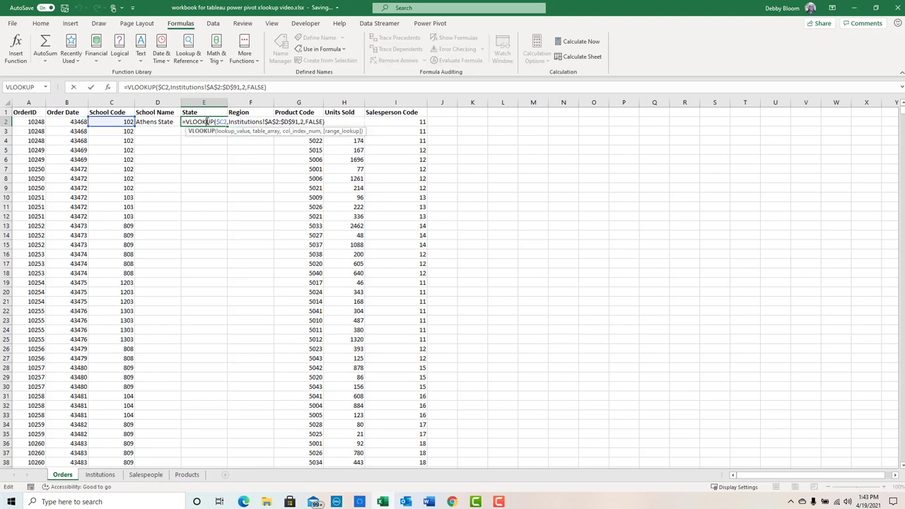
{"action": "left_click", "coordinate": [303, 122]}
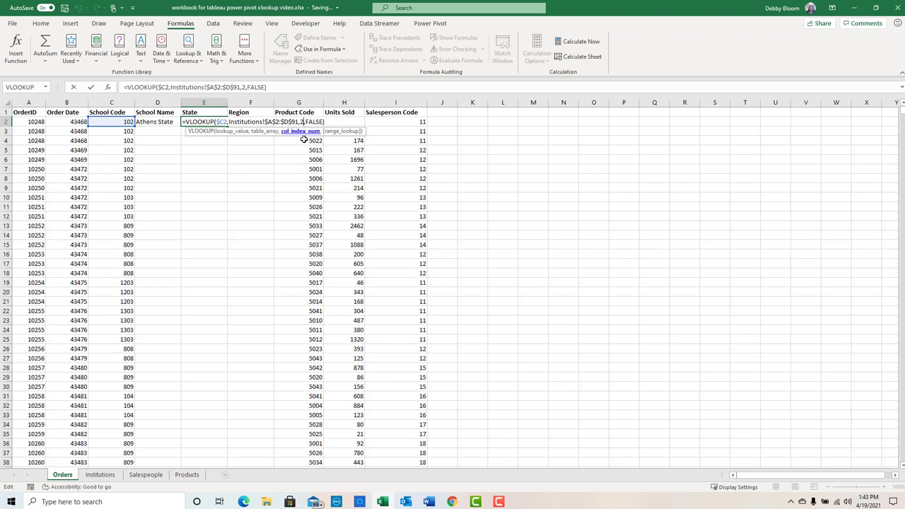
{"action": "key", "text": "BackSpace"}
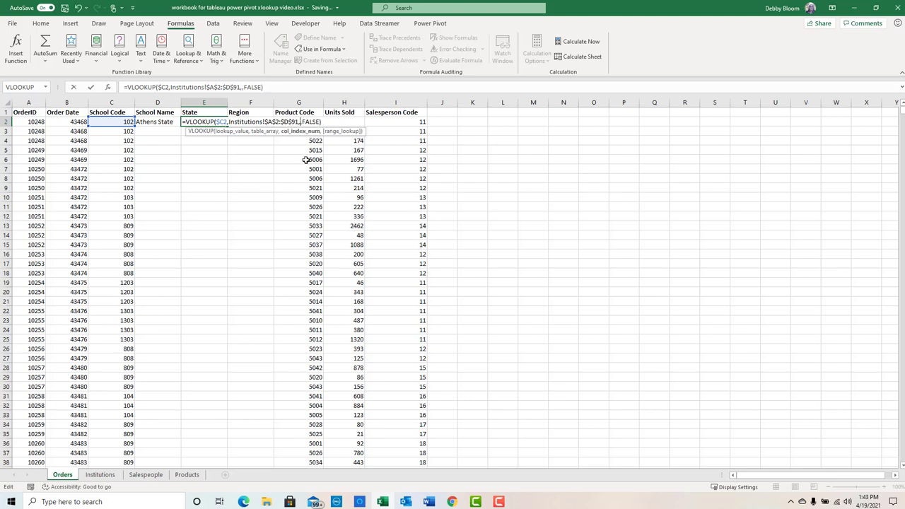
{"action": "type", "text": "3"}
{"action": "key", "text": "Return"}
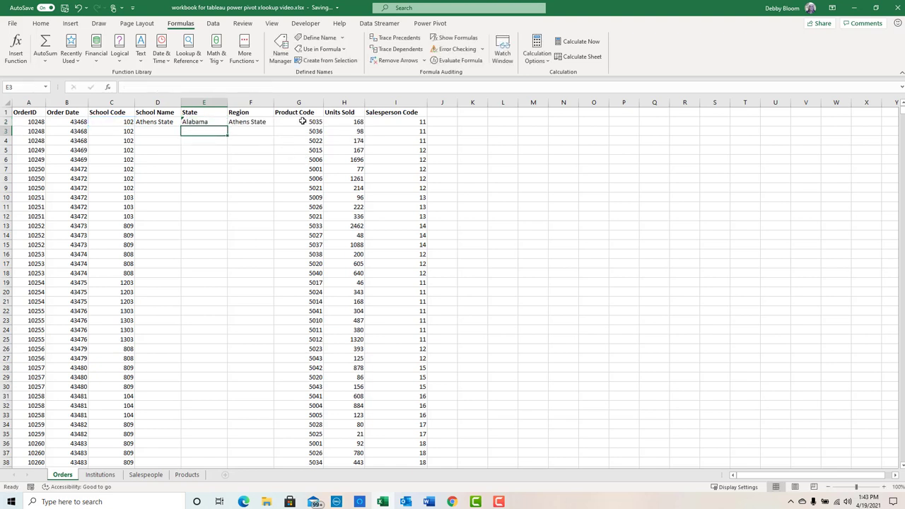
- Set the VLOOKUP column index in F2, under Region, to 4
{"action": "left_click", "coordinate": [262, 122]}
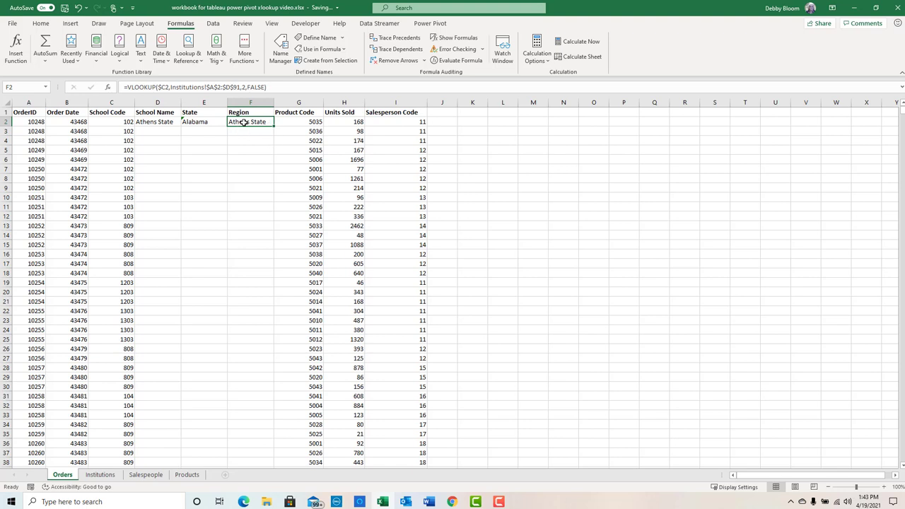
{"action": "double_click", "coordinate": [244, 121]}
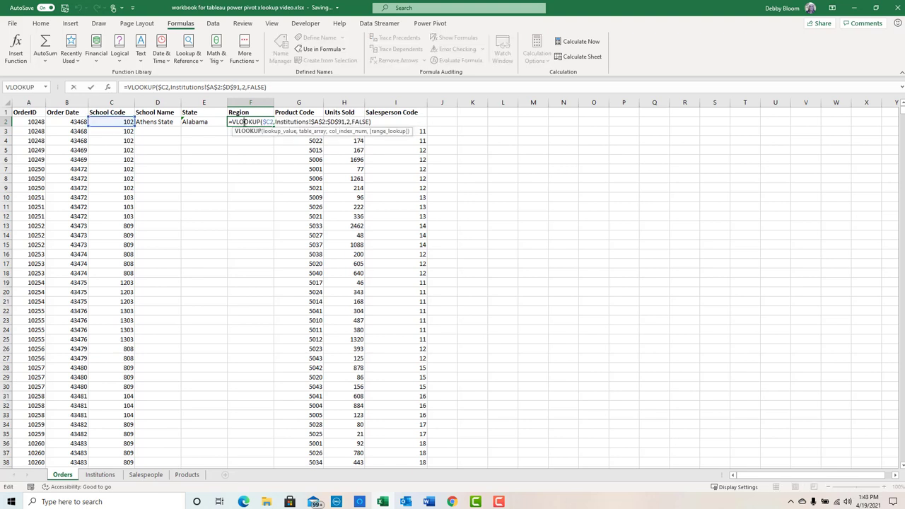
{"action": "left_click", "coordinate": [350, 121]}
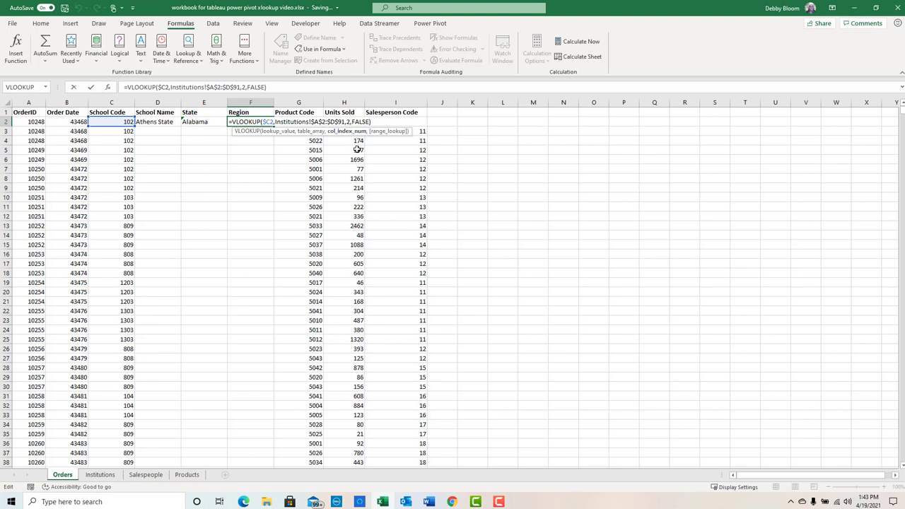
{"action": "key", "text": "BackSpace"}
{"action": "type", "text": "4"}
{"action": "key", "text": "Return"}
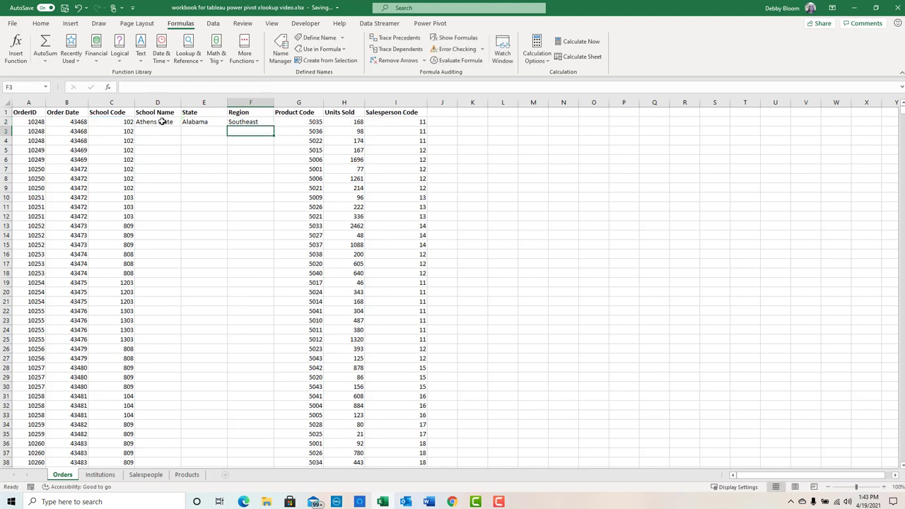
- Fill the formulas in D2:F2 down all order rows and autofit the widths of columns D, E and F
{"action": "left_click_drag", "start_coordinate": [162, 121], "coordinate": [251, 122]}
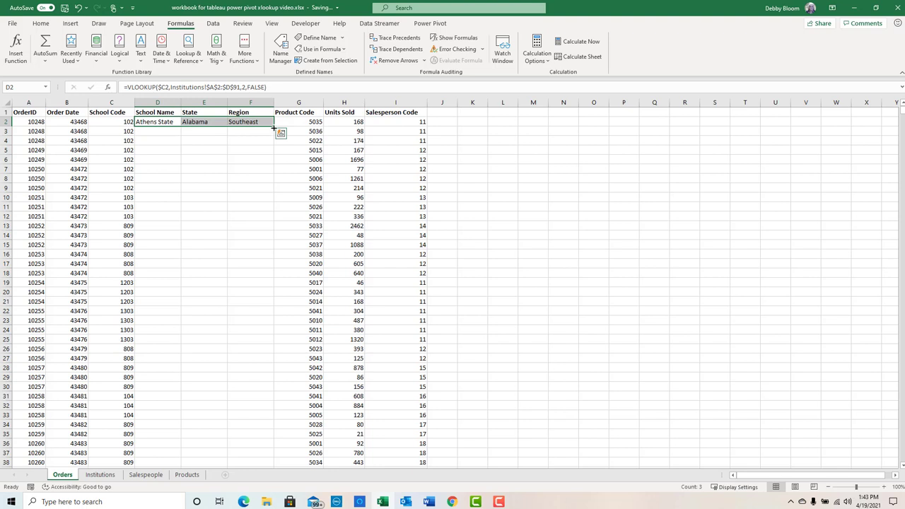
{"action": "double_click", "coordinate": [274, 128]}
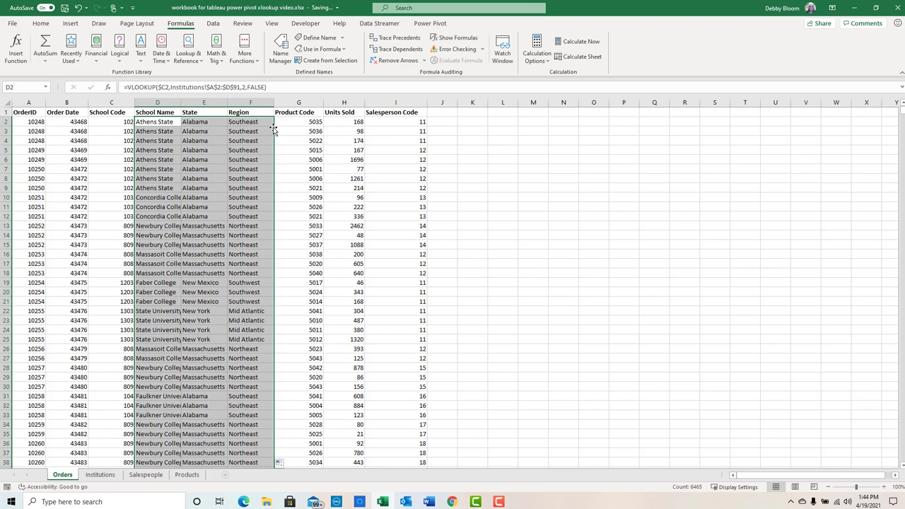
{"action": "double_click", "coordinate": [181, 102]}
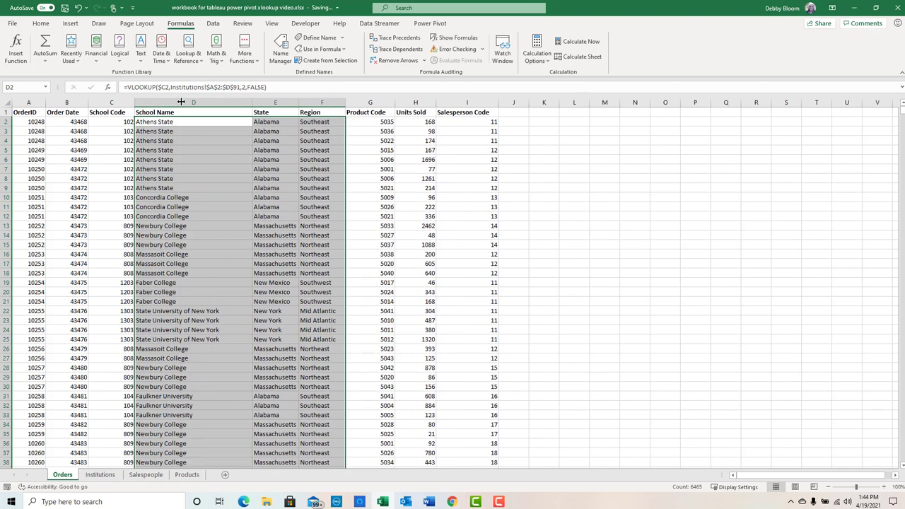
{"action": "double_click", "coordinate": [297, 102]}
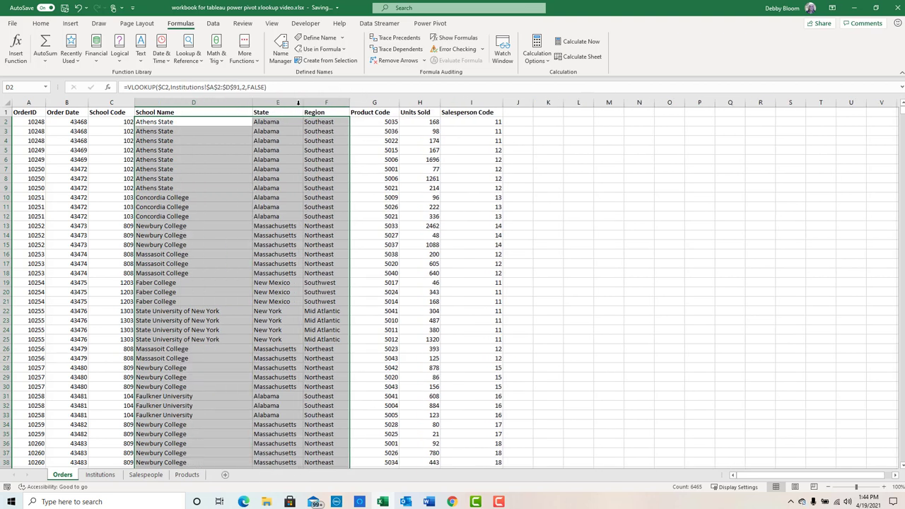
{"action": "double_click", "coordinate": [349, 103]}
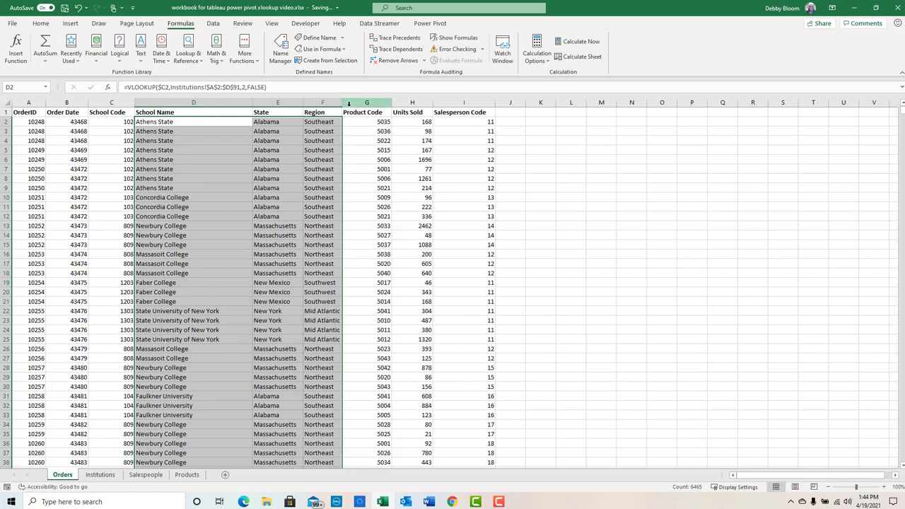
{"action": "left_click", "coordinate": [33, 113]}
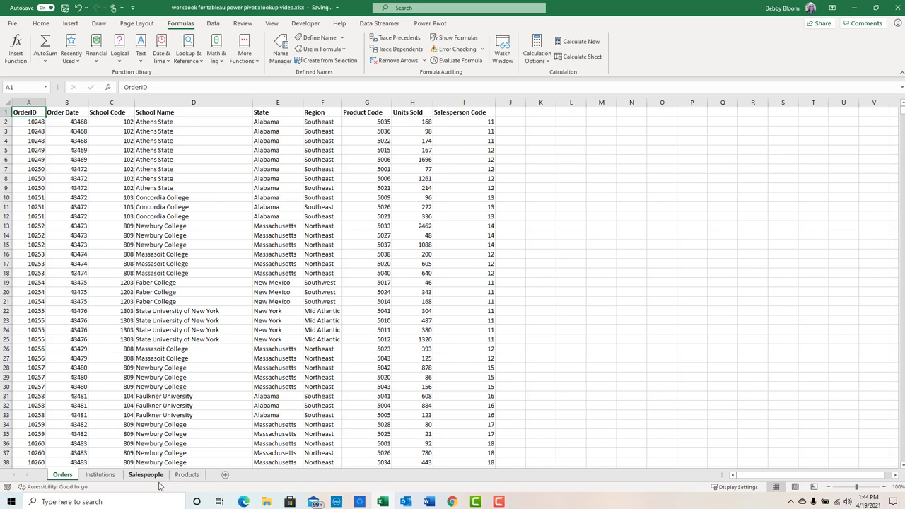
- Examine the book name, cost and price columns on the Products sheet and the school list on the Institutions sheet
{"action": "left_click", "coordinate": [197, 478]}
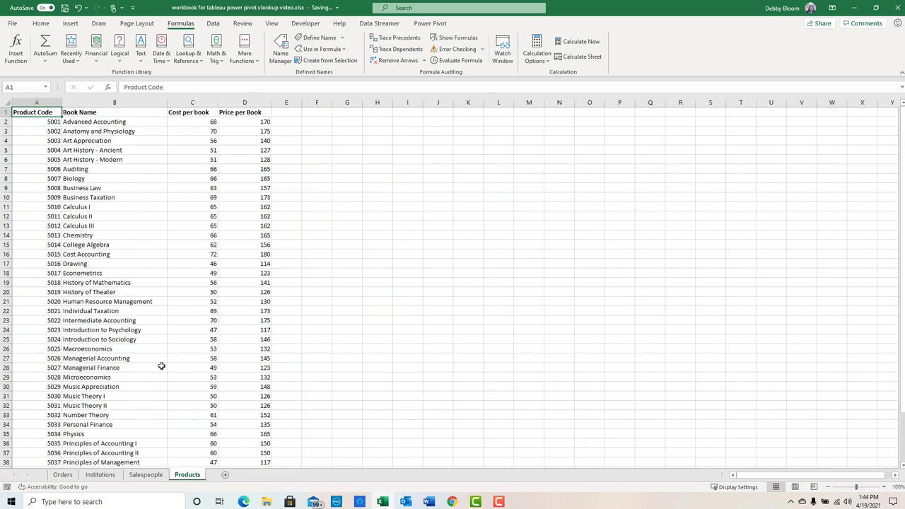
{"action": "left_click", "coordinate": [99, 123]}
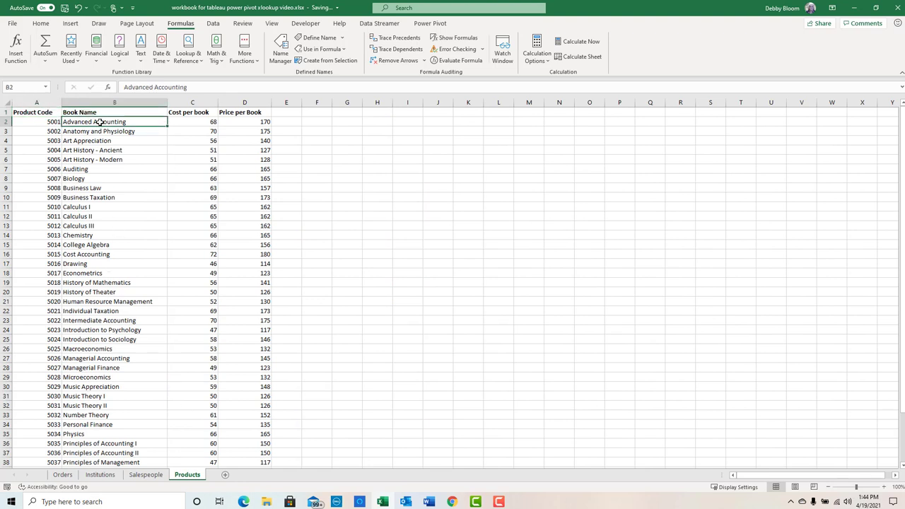
{"action": "left_click", "coordinate": [199, 122]}
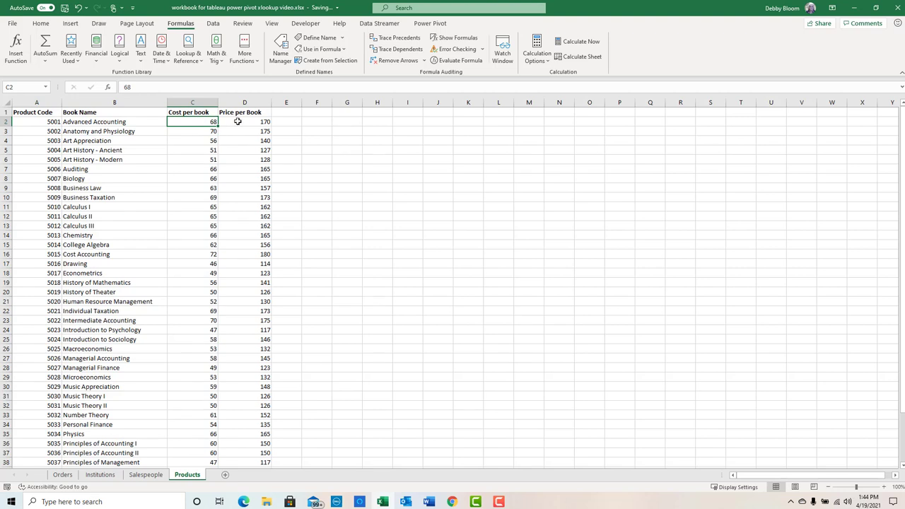
{"action": "left_click", "coordinate": [240, 121]}
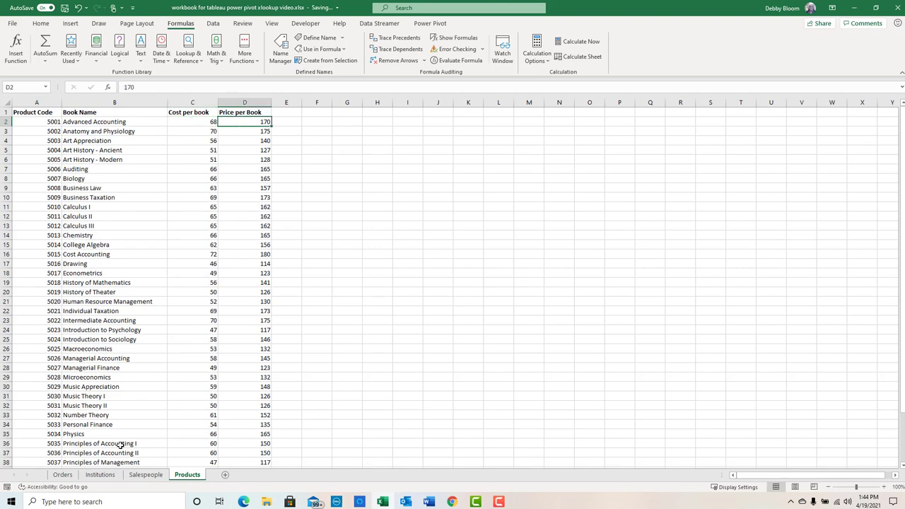
{"action": "left_click", "coordinate": [61, 475]}
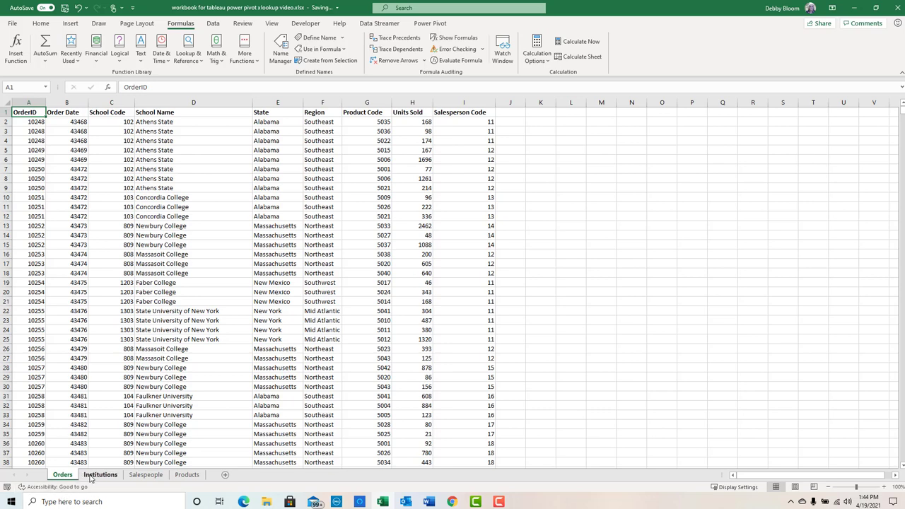
{"action": "left_click", "coordinate": [90, 479]}
{"action": "scroll", "coordinate": [81, 333], "scroll_direction": "up", "scroll_amount": 9}
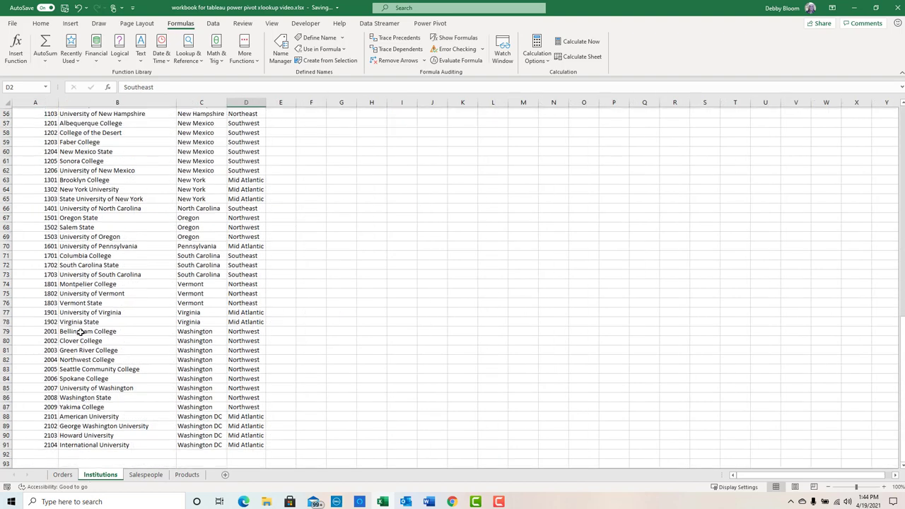
{"action": "scroll", "coordinate": [81, 333], "scroll_direction": "up", "scroll_amount": 10}
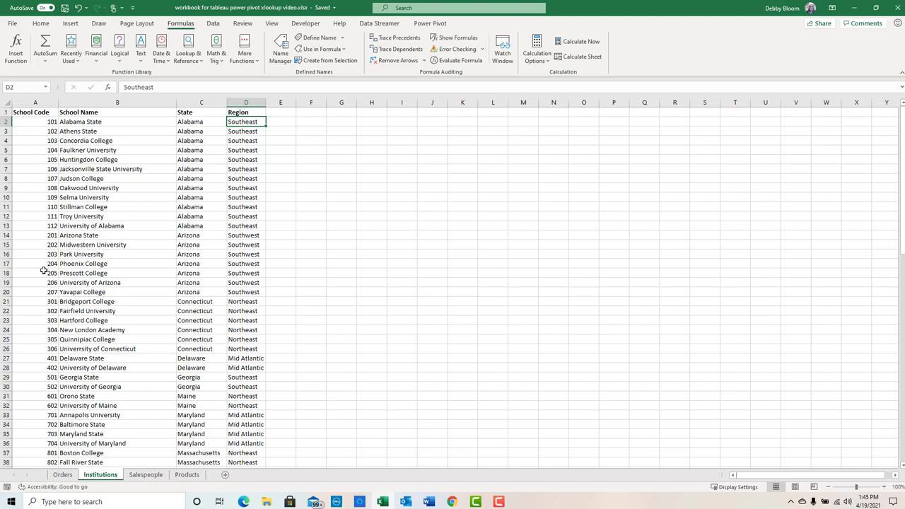
- Insert three blank columns before the Units Sold column on the Orders sheet
{"action": "left_click", "coordinate": [61, 474]}
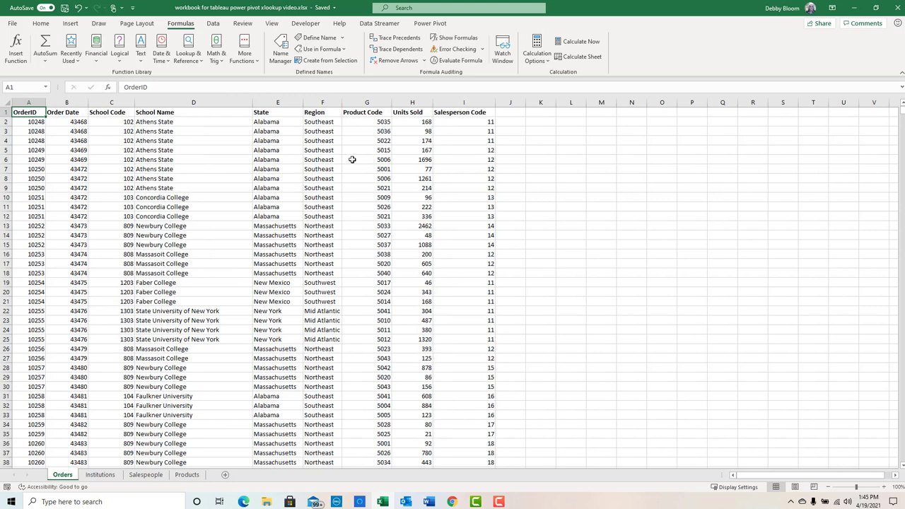
{"action": "left_click", "coordinate": [411, 102]}
{"action": "left_click_drag", "start_coordinate": [410, 103], "coordinate": [507, 101]}
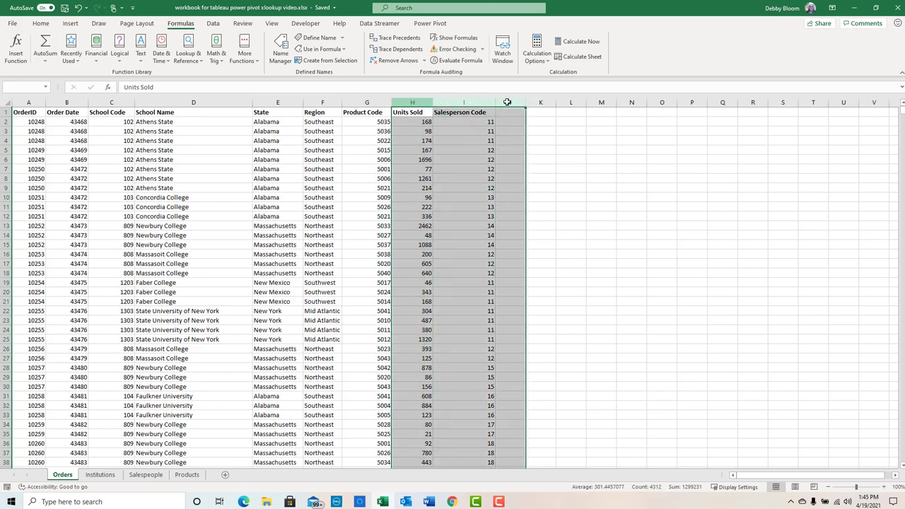
{"action": "right_click", "coordinate": [507, 101]}
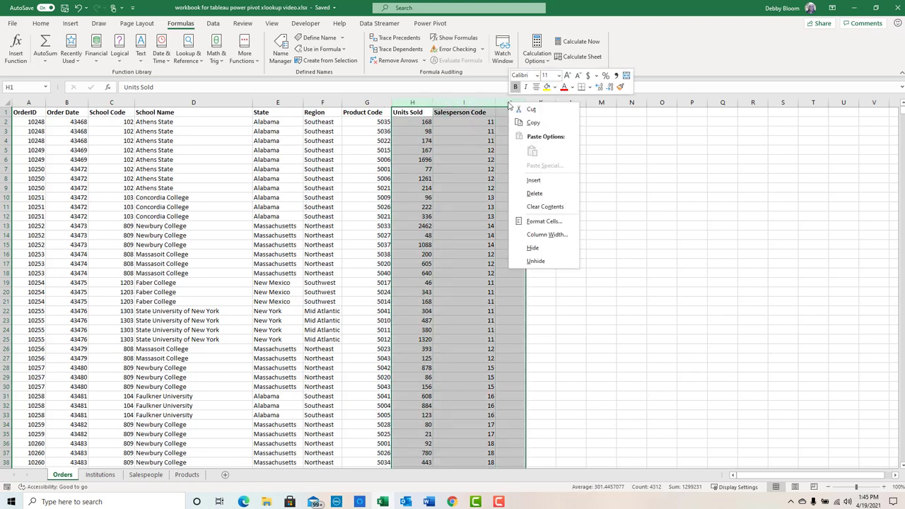
{"action": "left_click", "coordinate": [529, 181]}
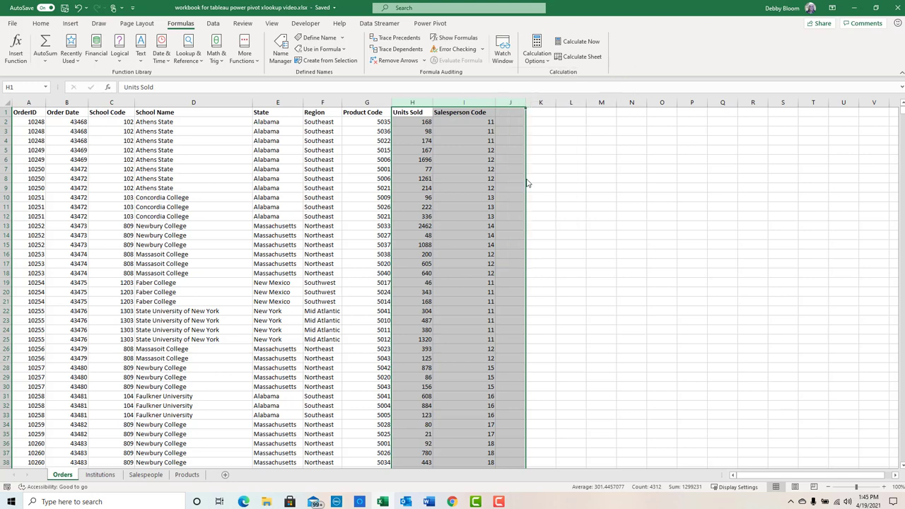
- Enter the headers Book Name, Cost per Book and Price per Book in cells H1 to J1
{"action": "left_click", "coordinate": [420, 114]}
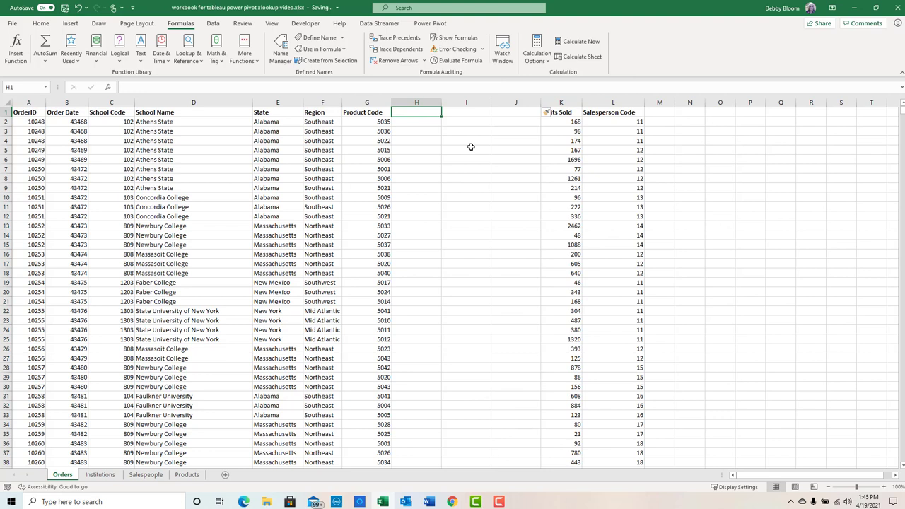
{"action": "type", "text": "Boo"}
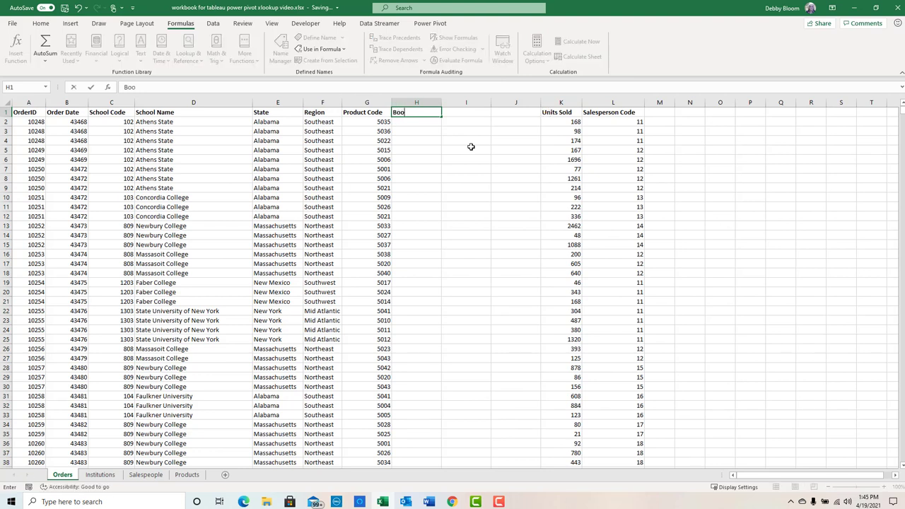
{"action": "type", "text": "k Name"}
{"action": "key", "text": "Tab"}
{"action": "type", "text": "Cost"}
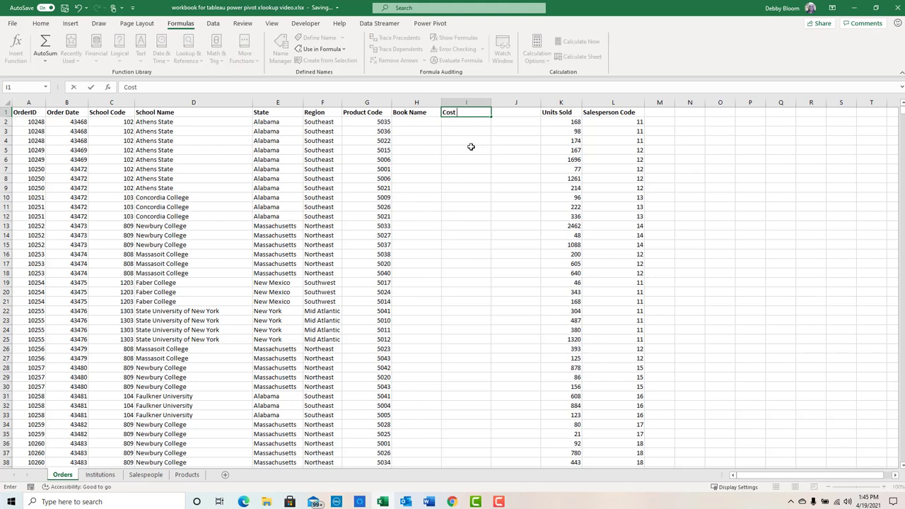
{"action": "type", "text": " per Book"}
{"action": "key", "text": "Tab"}
{"action": "type", "text": "Pr"}
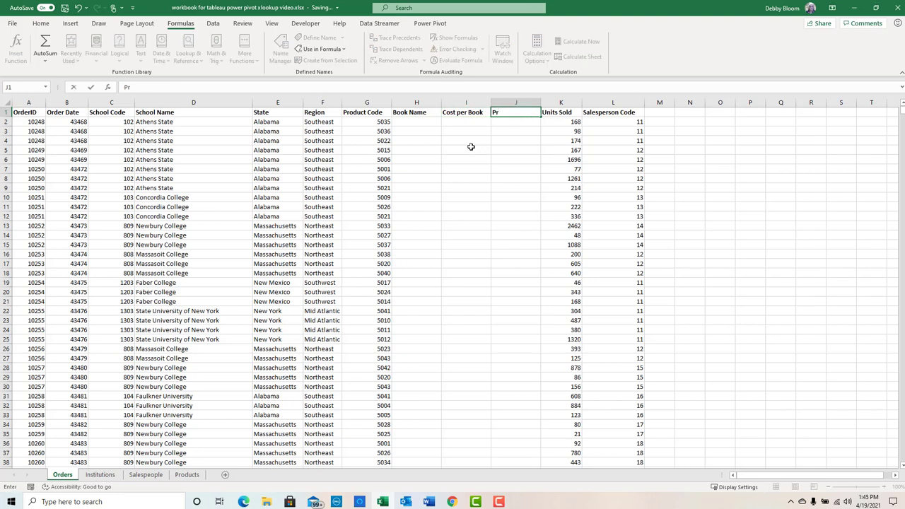
{"action": "type", "text": "ice per Book"}
{"action": "key", "text": "Return"}
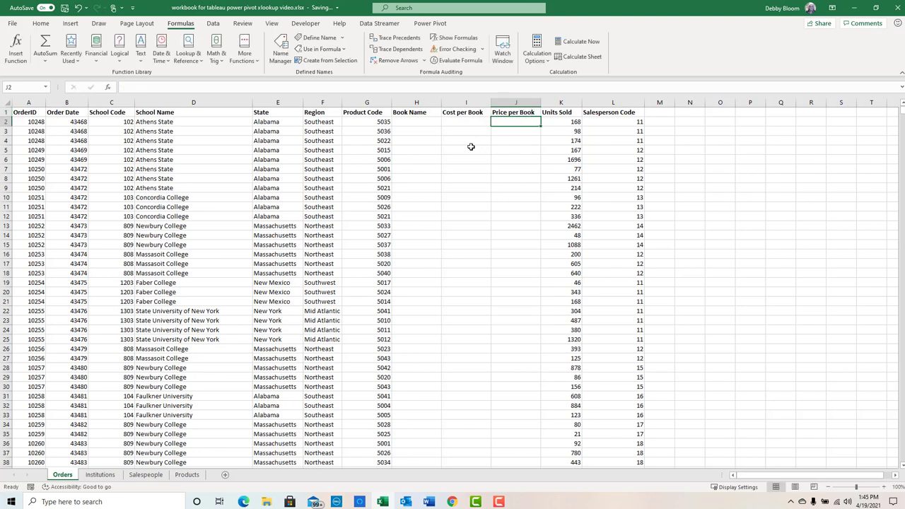
- Start an XLOOKUP function in cell H2 of the Orders sheet with product code cell G2 as the lookup value
{"action": "left_click", "coordinate": [433, 121]}
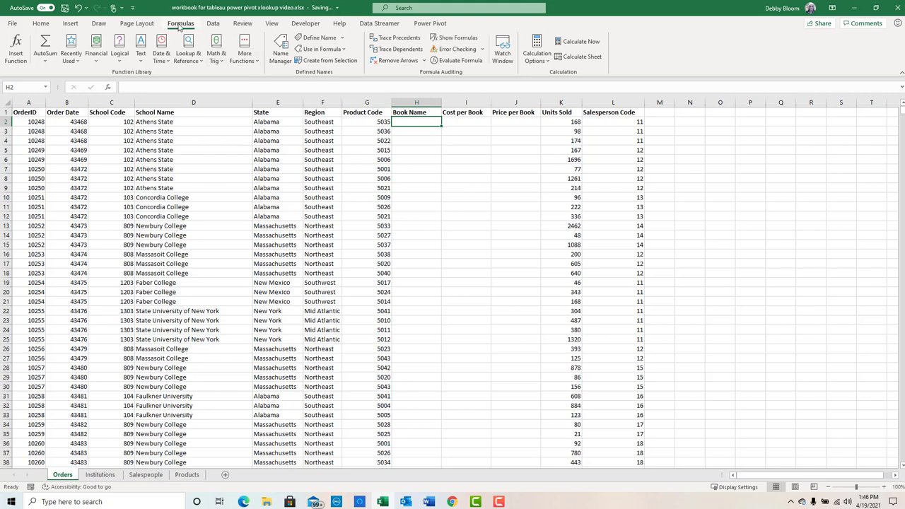
{"action": "left_click", "coordinate": [188, 55]}
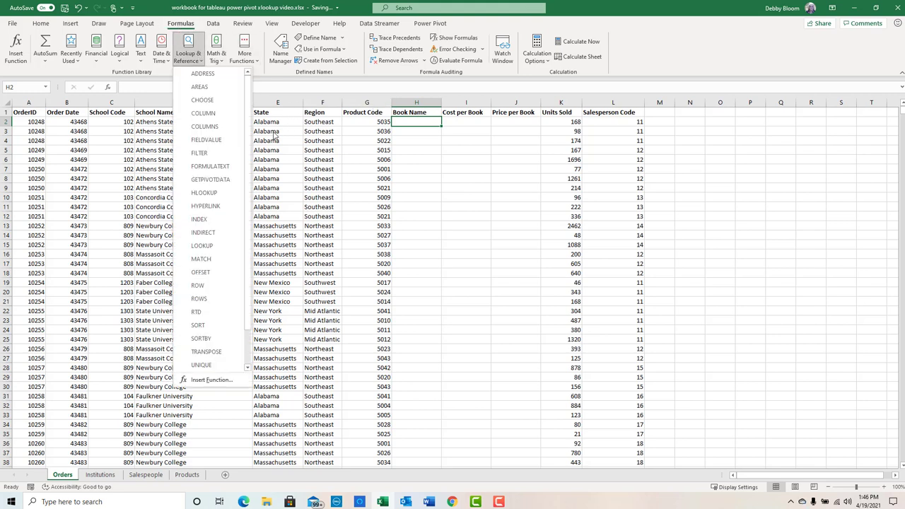
{"action": "scroll", "coordinate": [248, 184], "scroll_direction": "down", "scroll_amount": 1}
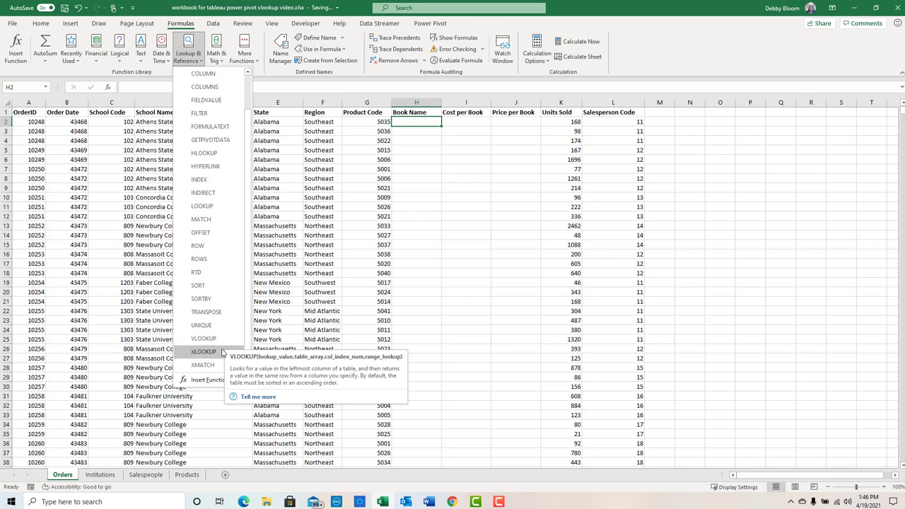
{"action": "left_click", "coordinate": [203, 352]}
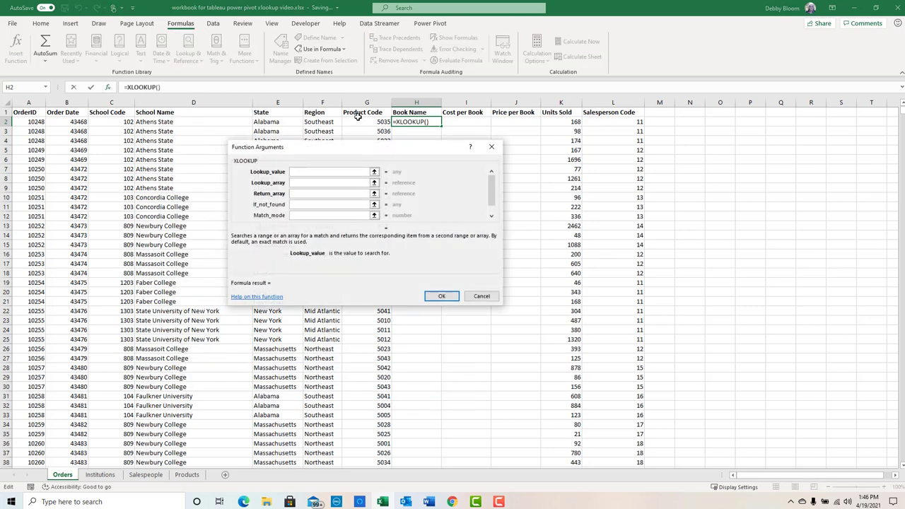
{"action": "left_click_drag", "start_coordinate": [365, 149], "coordinate": [211, 122]}
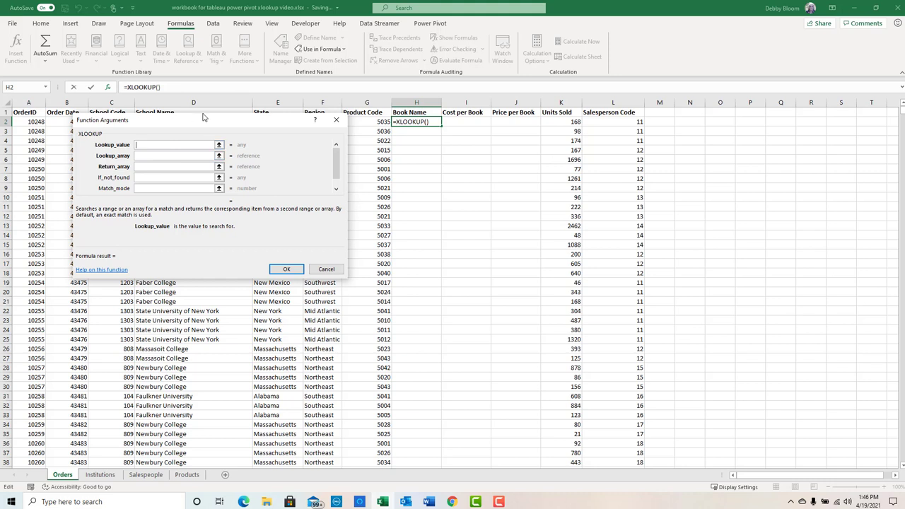
{"action": "left_click_drag", "start_coordinate": [204, 119], "coordinate": [179, 147]}
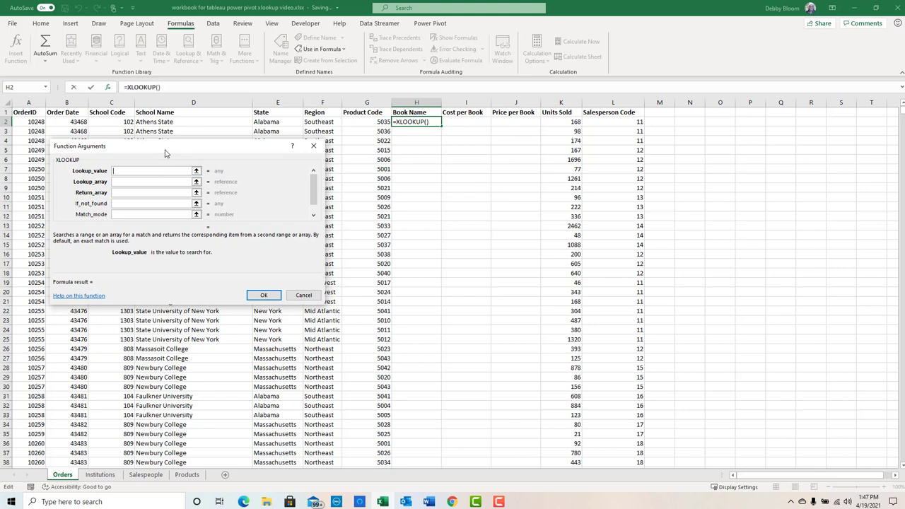
{"action": "left_click_drag", "start_coordinate": [165, 153], "coordinate": [186, 176]}
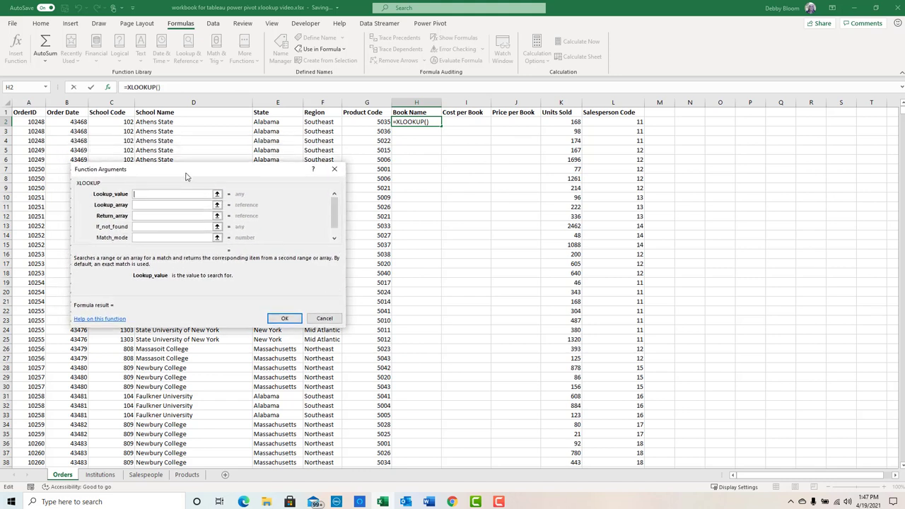
{"action": "left_click", "coordinate": [370, 123]}
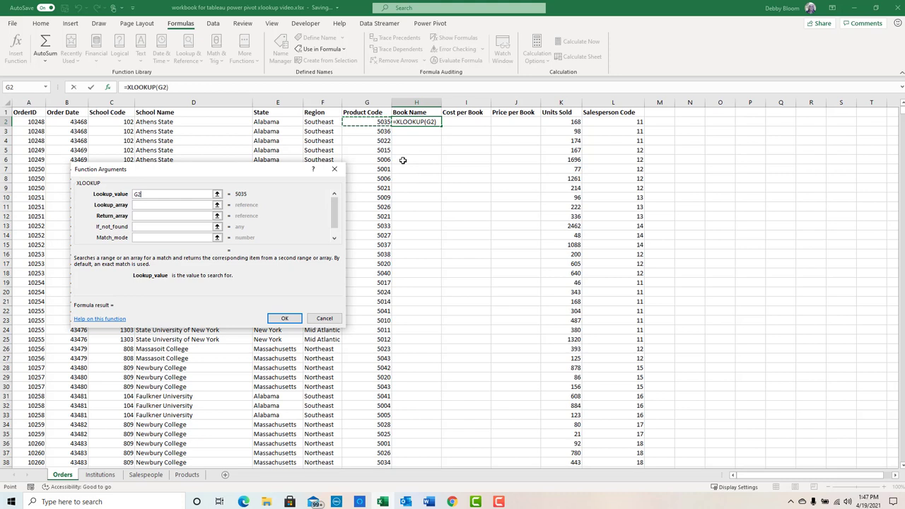
- Set the lookup array of the H2 formula to the product codes on the Products sheet as the absolute range $A$2:$A$44
{"action": "left_click", "coordinate": [167, 205]}
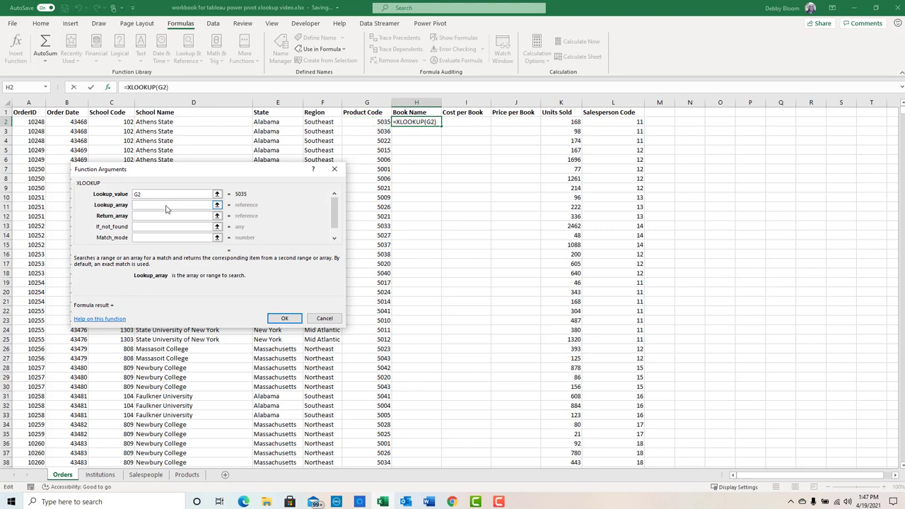
{"action": "left_click", "coordinate": [193, 479]}
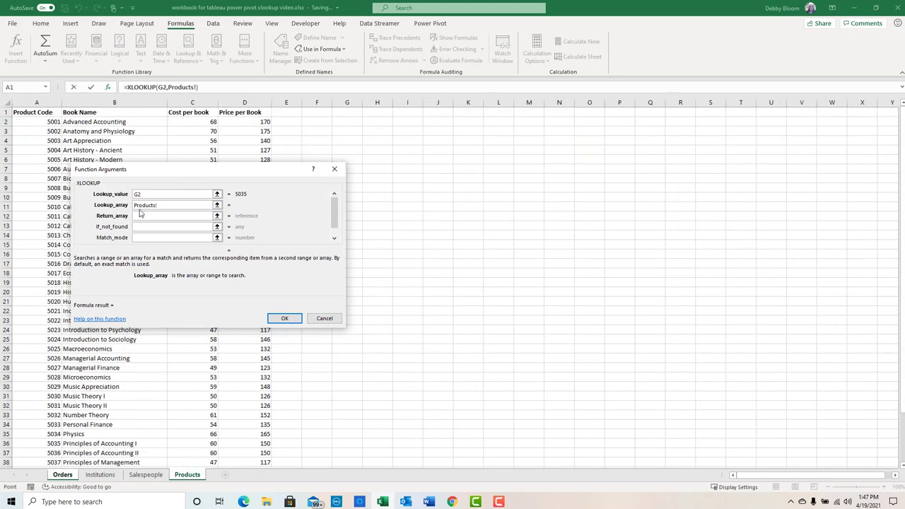
{"action": "left_click", "coordinate": [34, 125]}
{"action": "left_click_drag", "start_coordinate": [34, 124], "coordinate": [46, 432]}
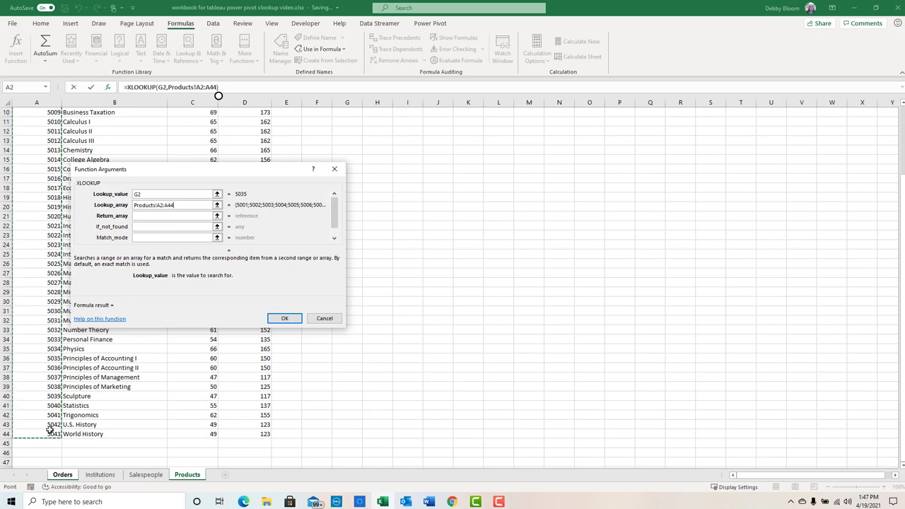
{"action": "key", "text": "F4"}
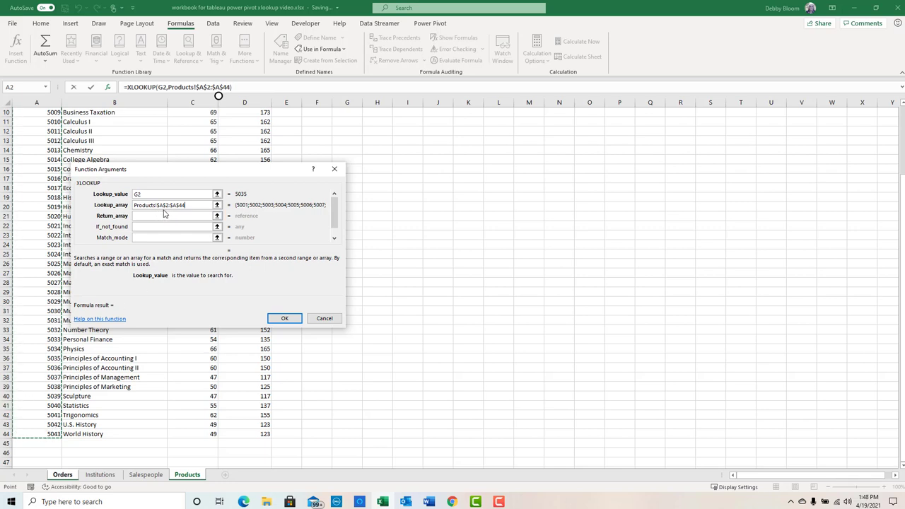
- Set the return array of the H2 formula to the book names on the Products sheet as the absolute range $B$2:$B$44
{"action": "left_click", "coordinate": [146, 216]}
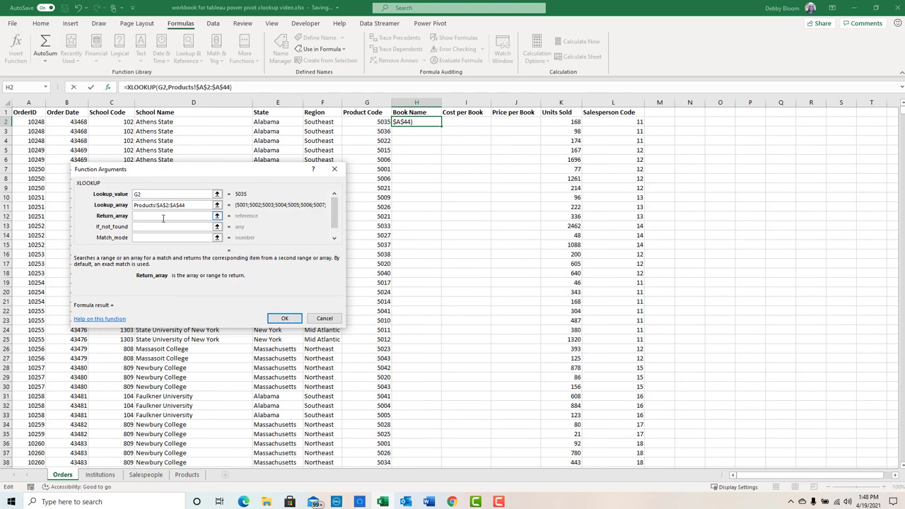
{"action": "left_click", "coordinate": [187, 475]}
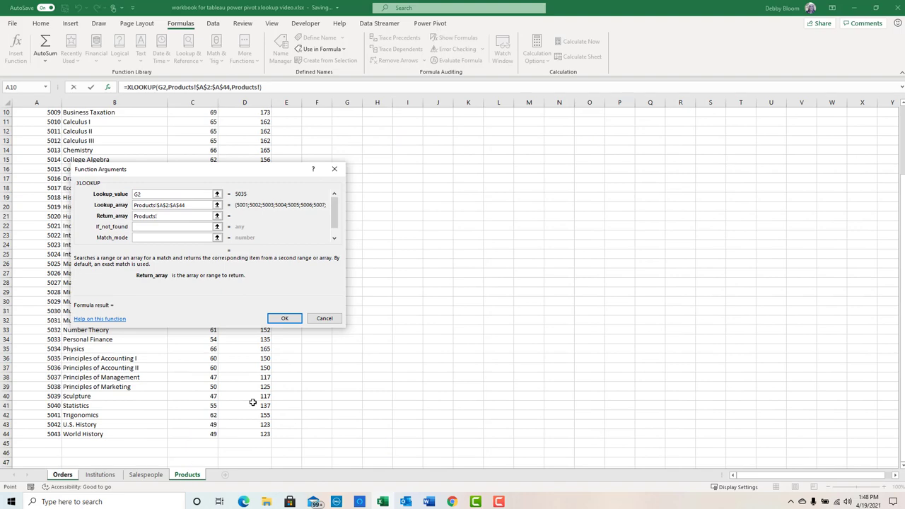
{"action": "scroll", "coordinate": [430, 285], "scroll_direction": "up", "scroll_amount": 3}
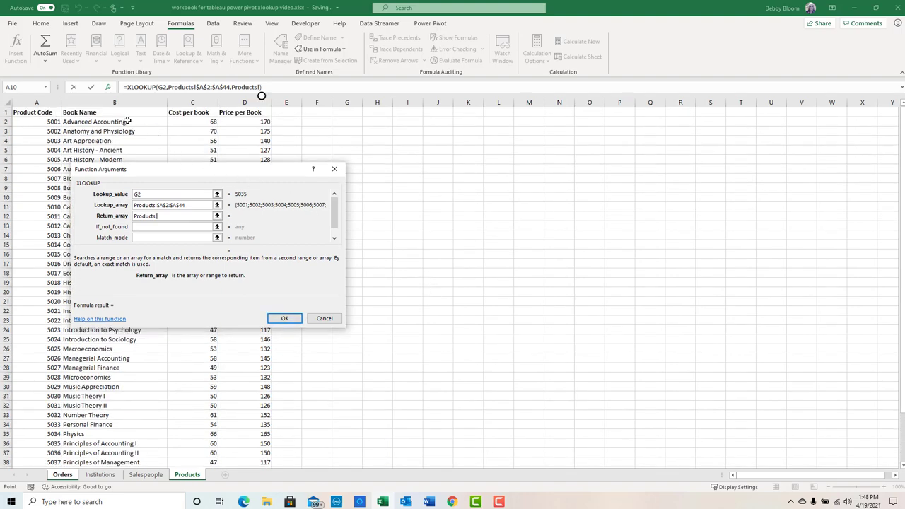
{"action": "left_click_drag", "start_coordinate": [126, 119], "coordinate": [133, 435]}
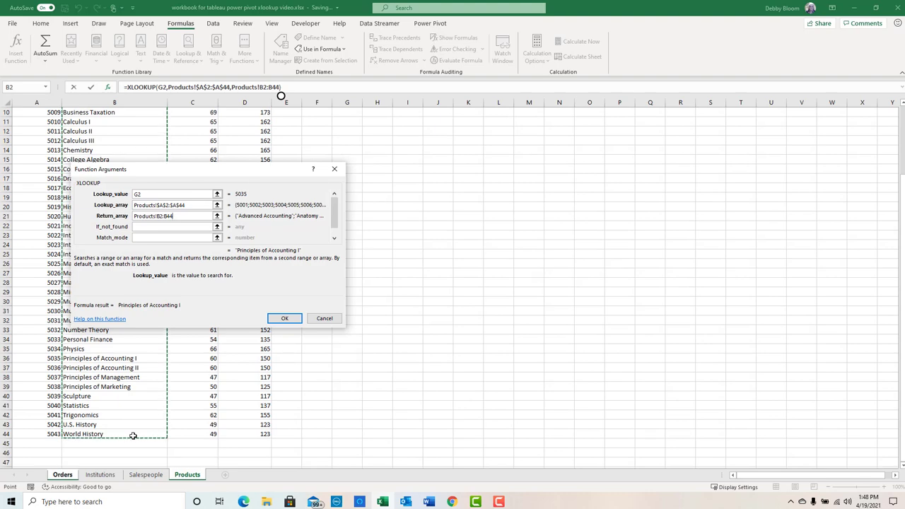
{"action": "key", "text": "F4"}
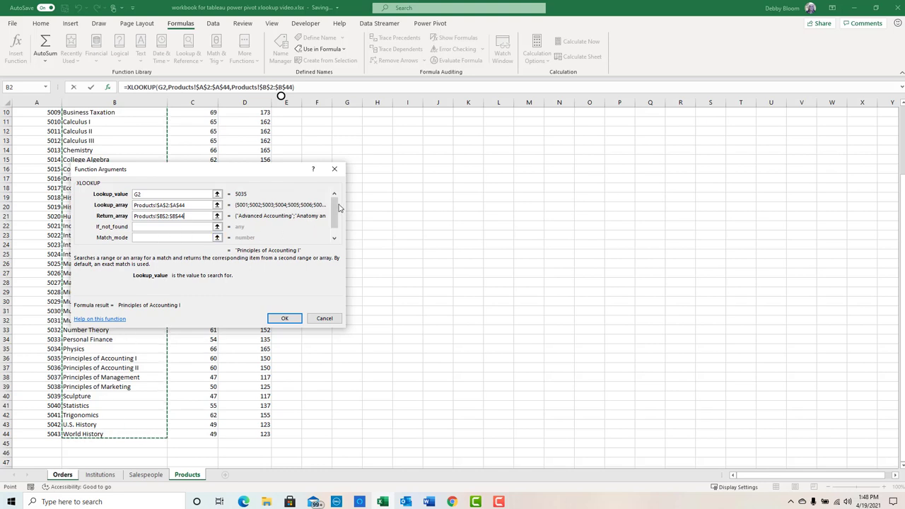
- Complete the XLOOKUP in H2 with its optional arguments left blank, and autofit the width of the Book Name column
{"action": "left_click_drag", "start_coordinate": [335, 207], "coordinate": [336, 215]}
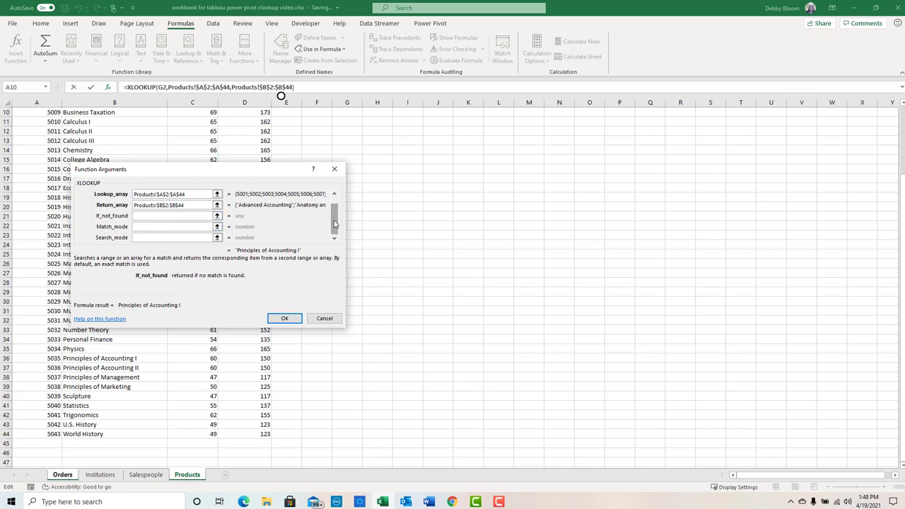
{"action": "left_click_drag", "start_coordinate": [335, 221], "coordinate": [334, 191]}
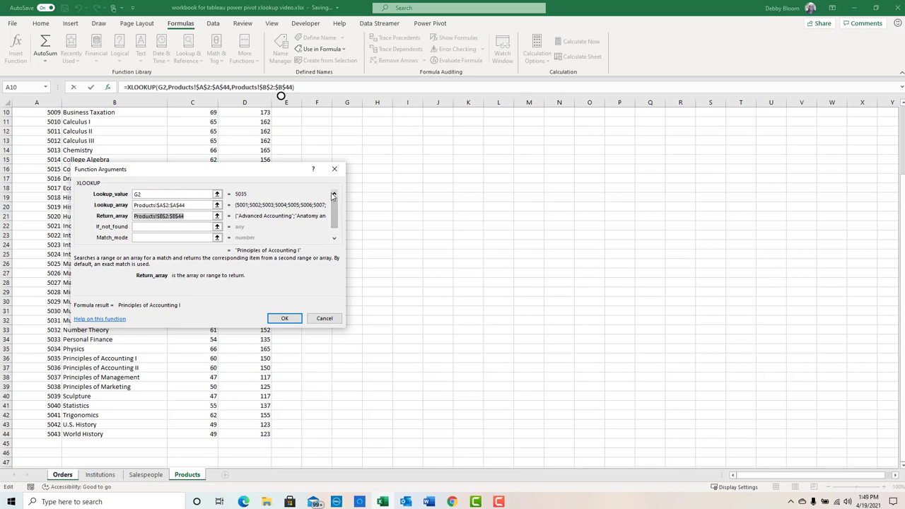
{"action": "left_click", "coordinate": [203, 217]}
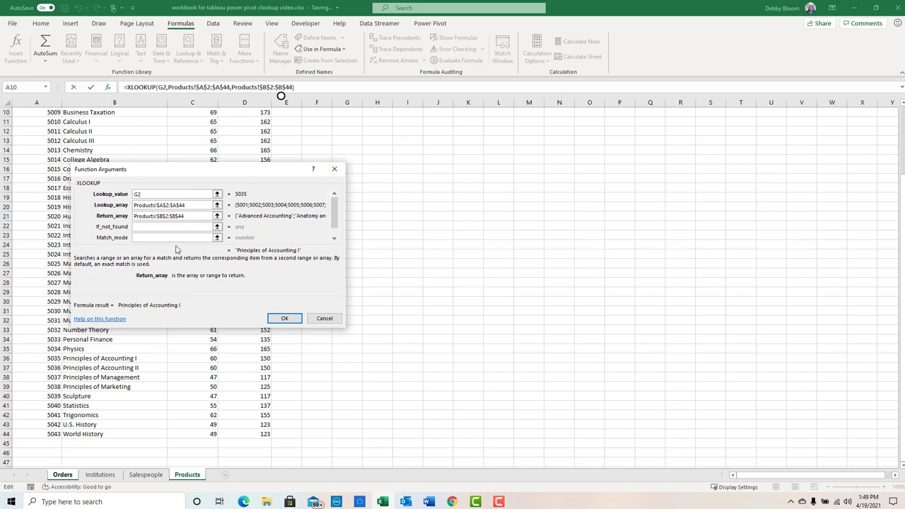
{"action": "left_click", "coordinate": [284, 319]}
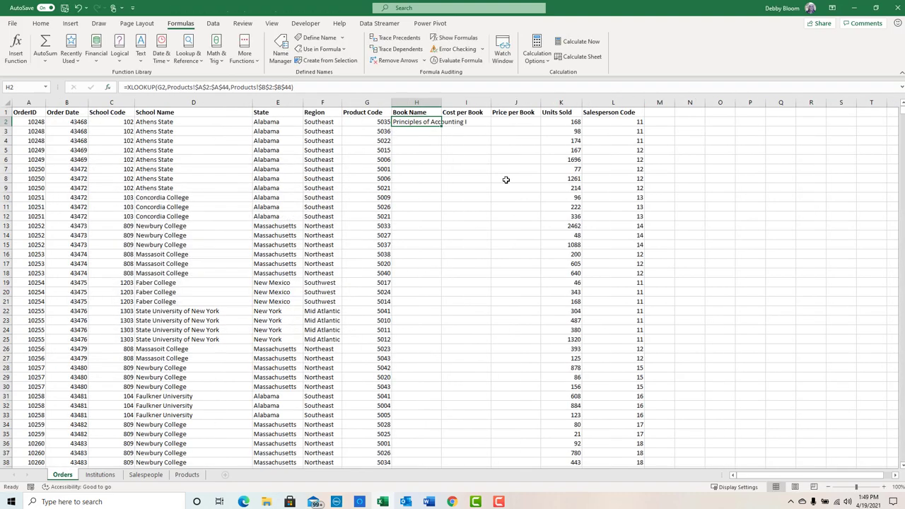
{"action": "double_click", "coordinate": [442, 102]}
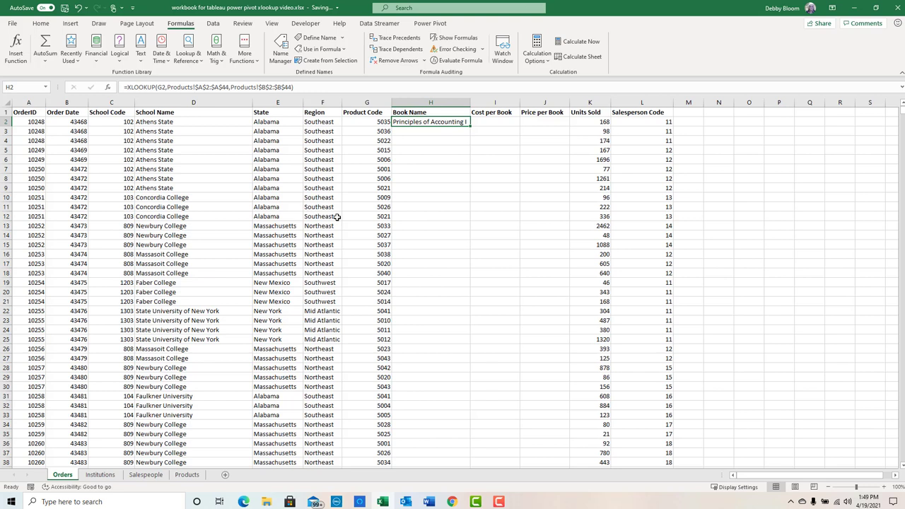
- Start an XLOOKUP function in cell I2 under Cost per Book with G2 as the lookup value
{"action": "left_click", "coordinate": [500, 120]}
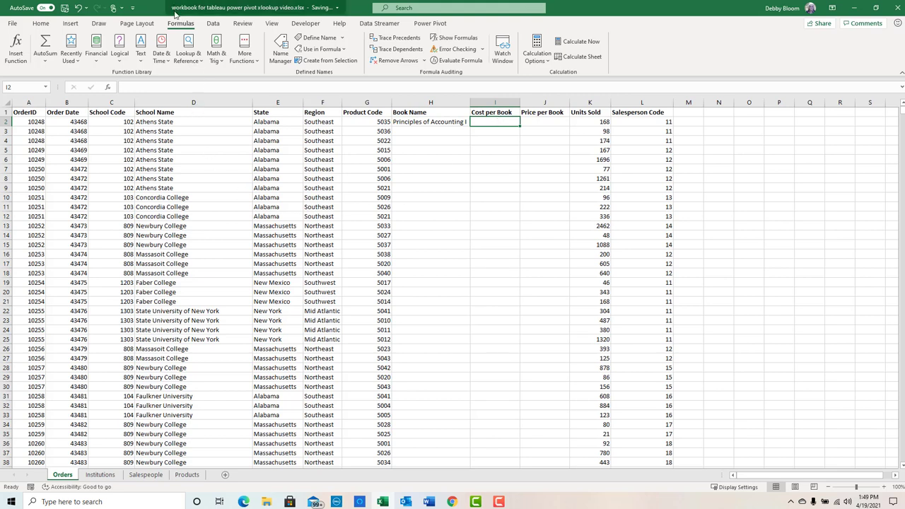
{"action": "left_click", "coordinate": [187, 62]}
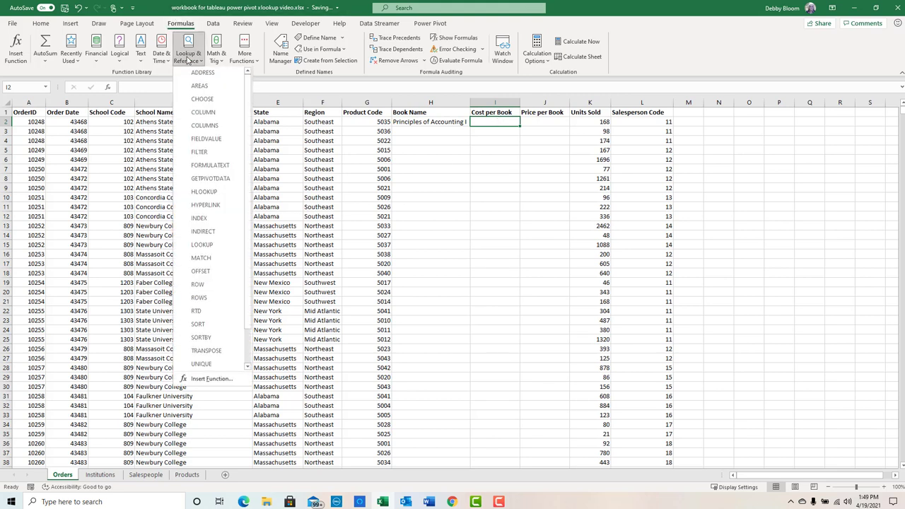
{"action": "scroll", "coordinate": [252, 186], "scroll_direction": "down", "scroll_amount": 1}
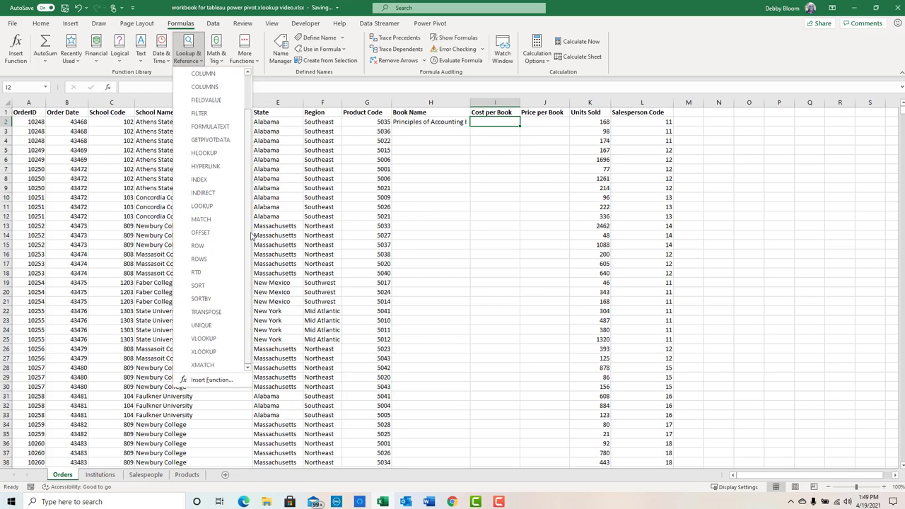
{"action": "left_click", "coordinate": [218, 355]}
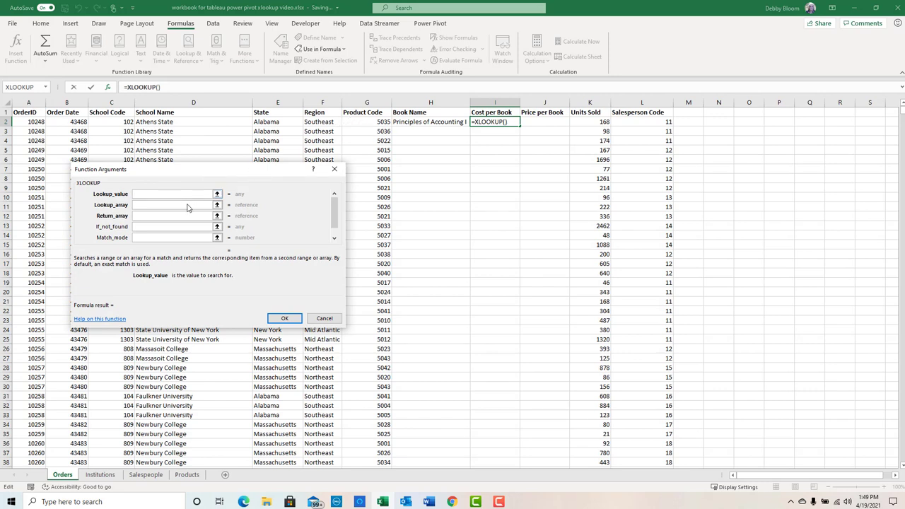
{"action": "left_click", "coordinate": [369, 122]}
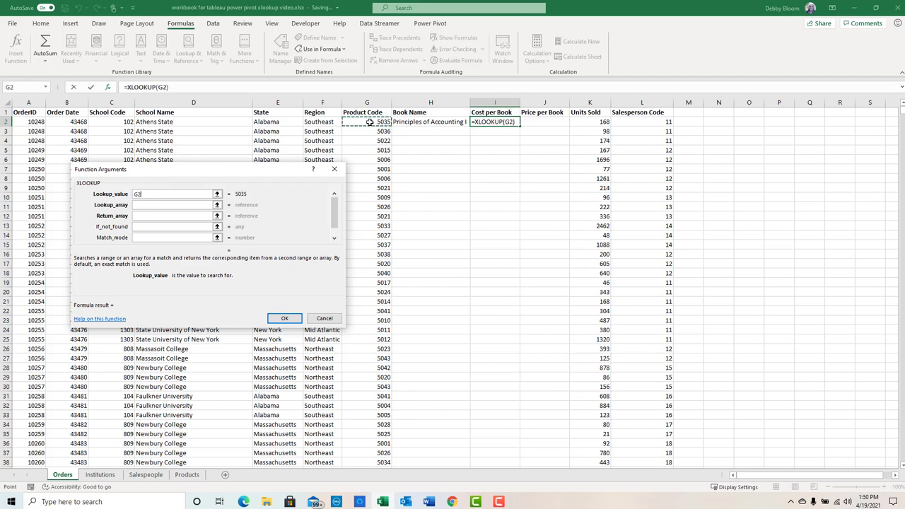
- Set the lookup array of the I2 formula to the absolute range $A$2:$A$44 on the Products sheet
{"action": "left_click", "coordinate": [141, 204]}
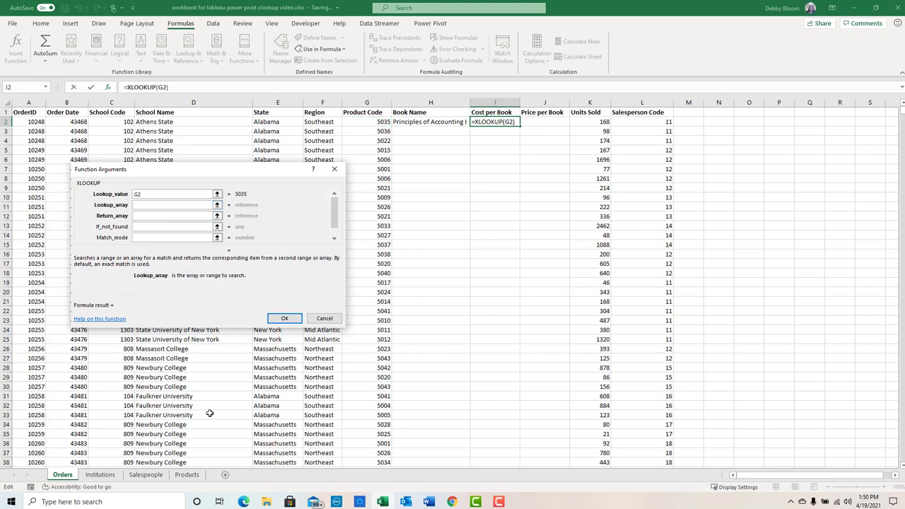
{"action": "left_click", "coordinate": [187, 475]}
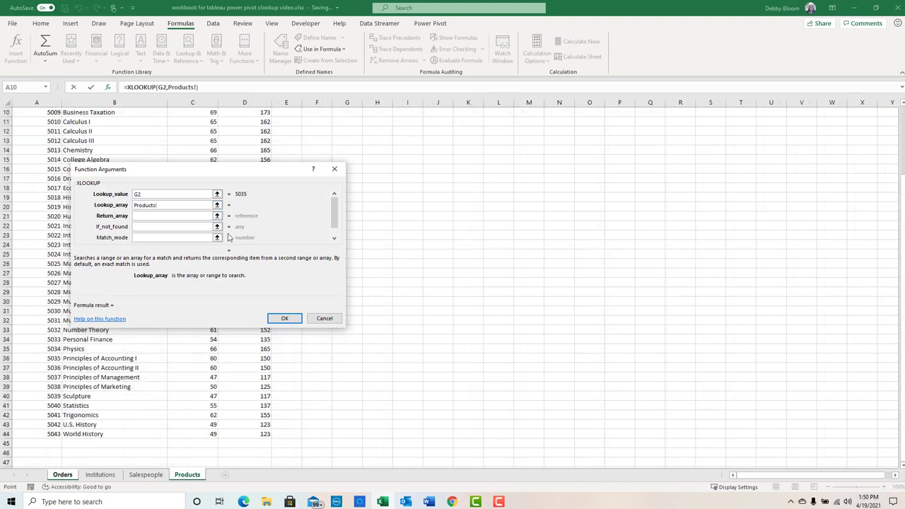
{"action": "scroll", "coordinate": [328, 147], "scroll_direction": "up", "scroll_amount": 3}
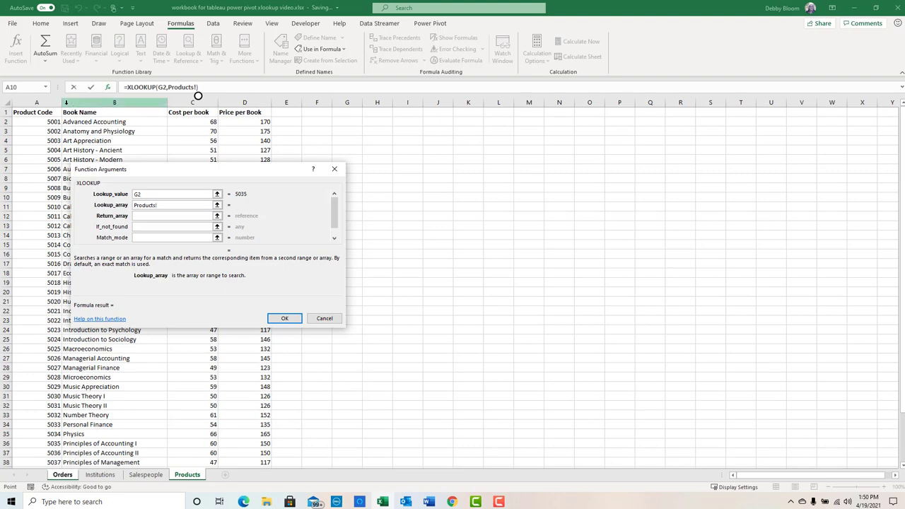
{"action": "left_click_drag", "start_coordinate": [39, 122], "coordinate": [62, 443]}
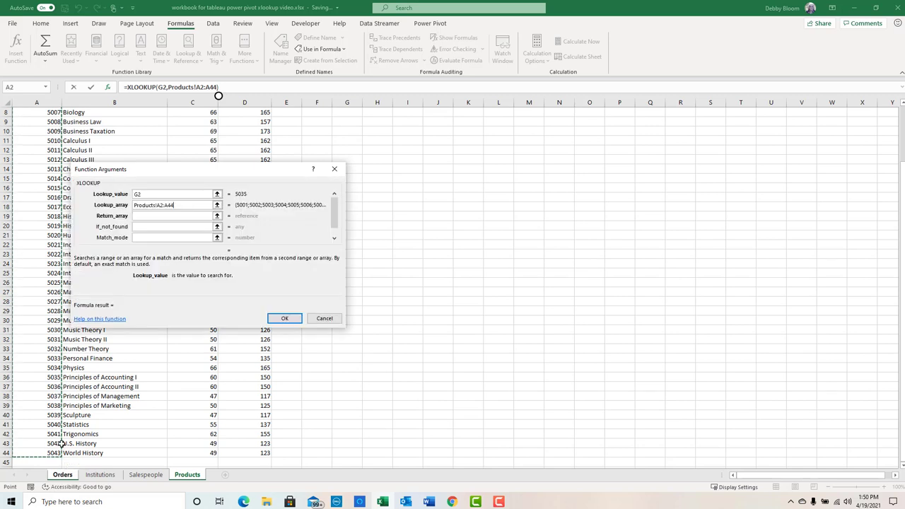
{"action": "key", "text": "F4"}
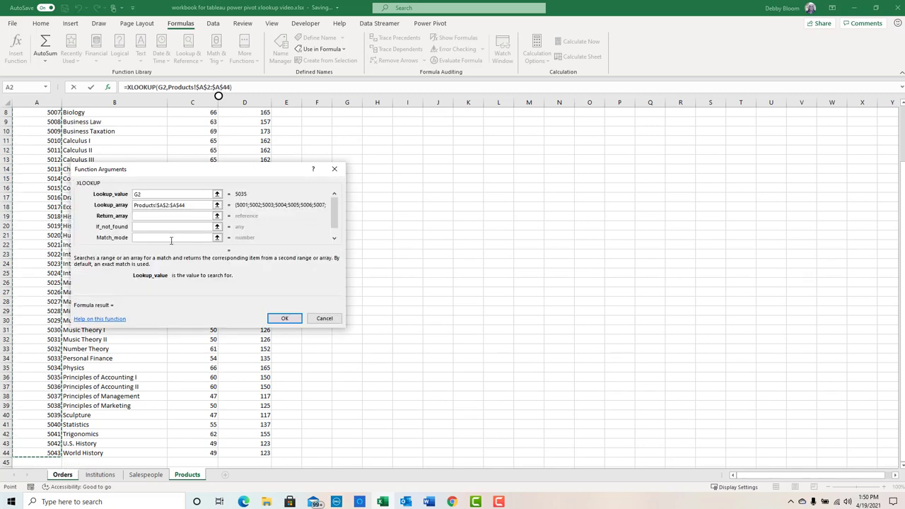
- Set the return array of the I2 formula to the absolute range $C$2:$C$44 on the Products sheet and complete the formula
{"action": "left_click", "coordinate": [150, 216]}
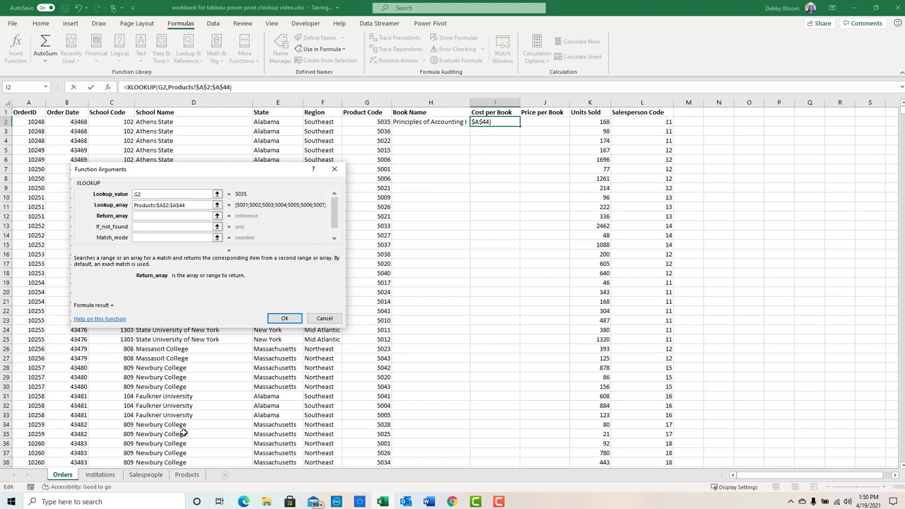
{"action": "left_click", "coordinate": [187, 476]}
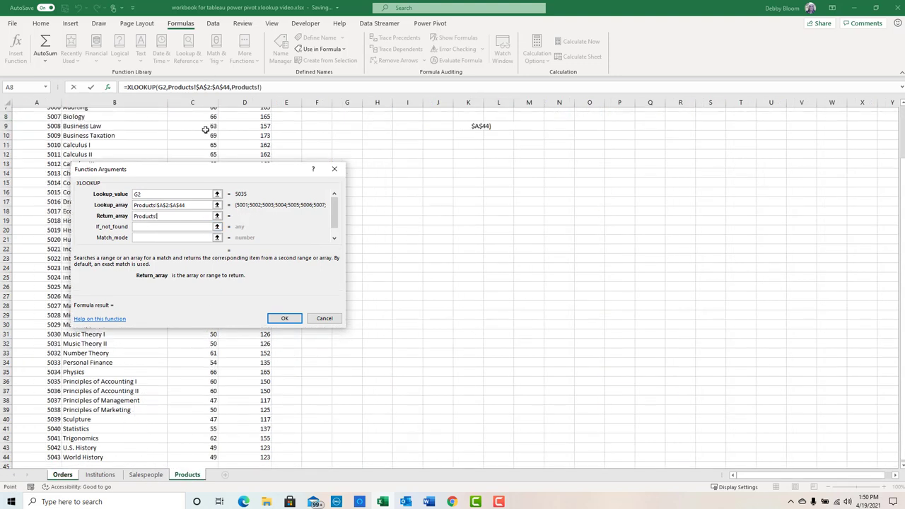
{"action": "left_click_drag", "start_coordinate": [210, 125], "coordinate": [201, 451]}
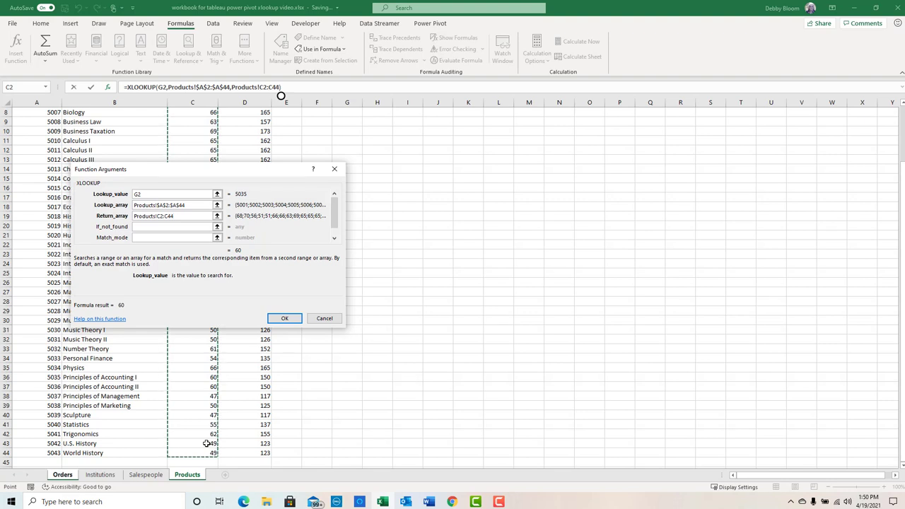
{"action": "key", "text": "F4"}
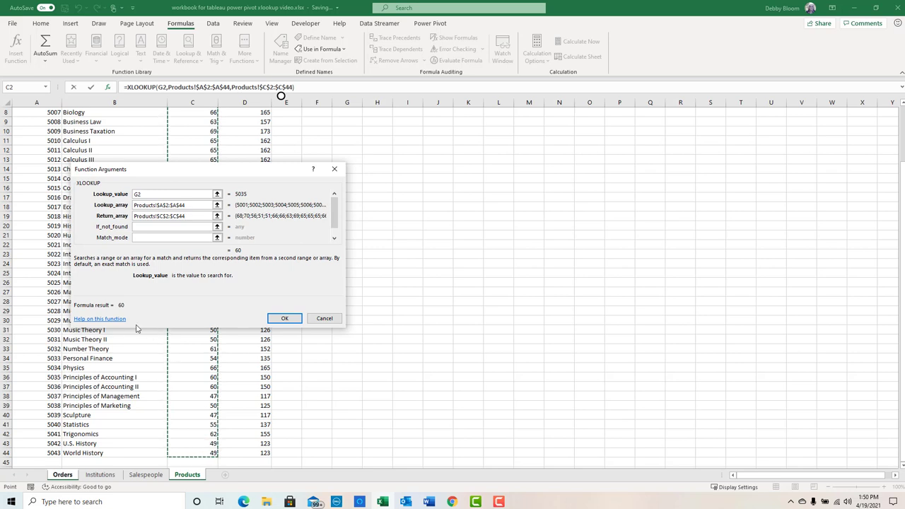
{"action": "left_click", "coordinate": [162, 205]}
{"action": "left_click", "coordinate": [169, 216]}
{"action": "left_click", "coordinate": [284, 319]}
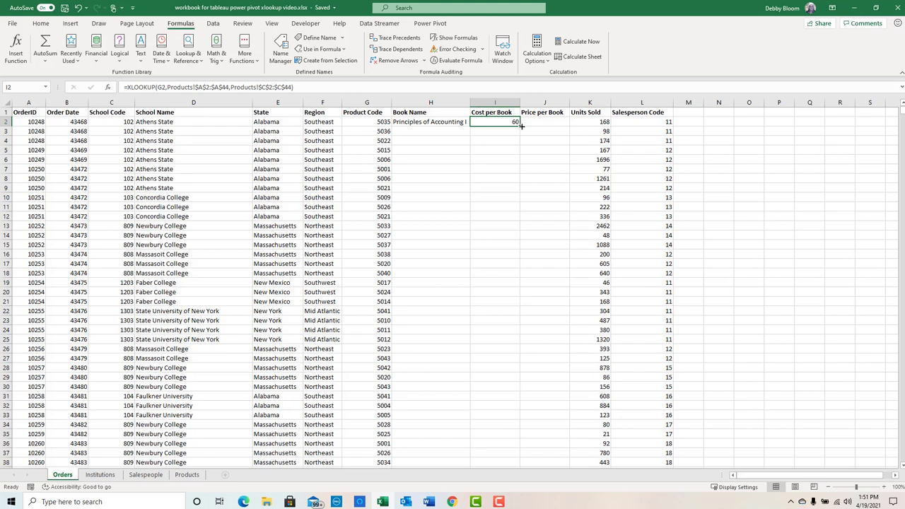
- Copy the Cost per Book formula from I2 into J2 and change the copy's lookup value to G2
{"action": "left_click_drag", "start_coordinate": [521, 125], "coordinate": [556, 122]}
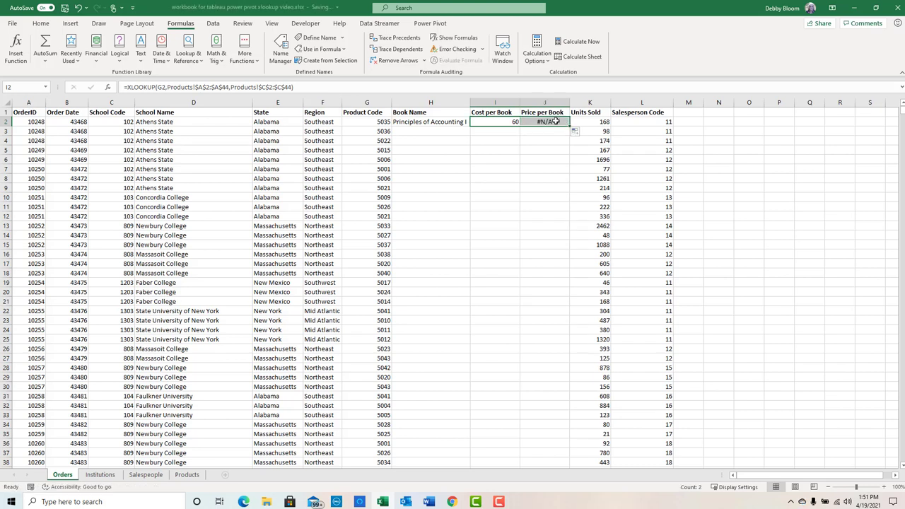
{"action": "left_click", "coordinate": [553, 121]}
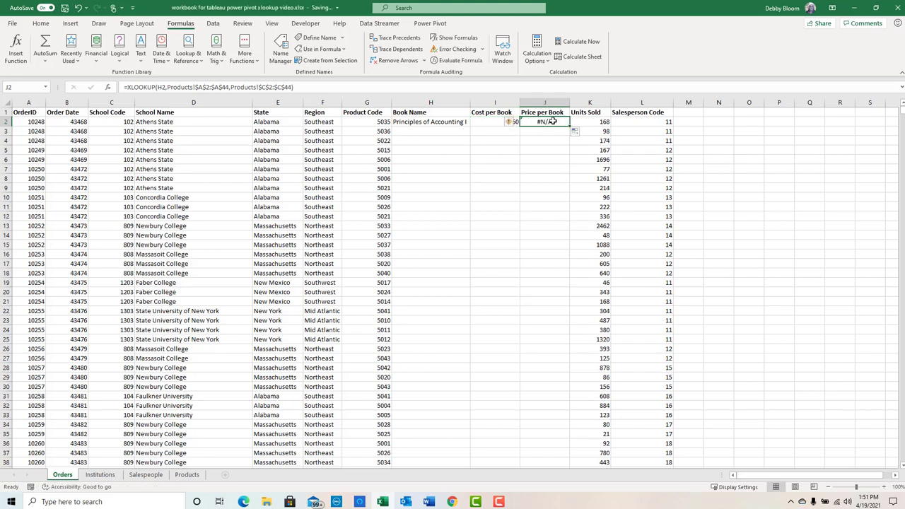
{"action": "double_click", "coordinate": [553, 121]}
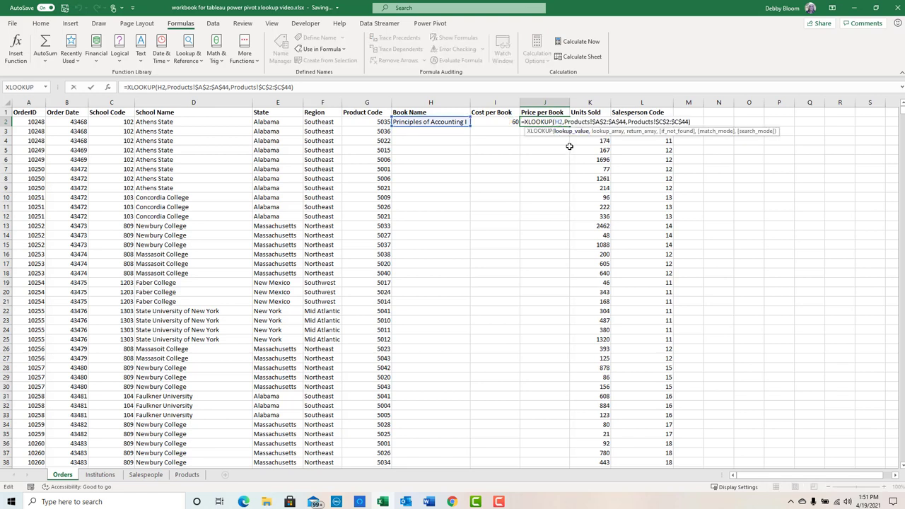
{"action": "key", "text": "BackSpace"}
{"action": "type", "text": "g"}
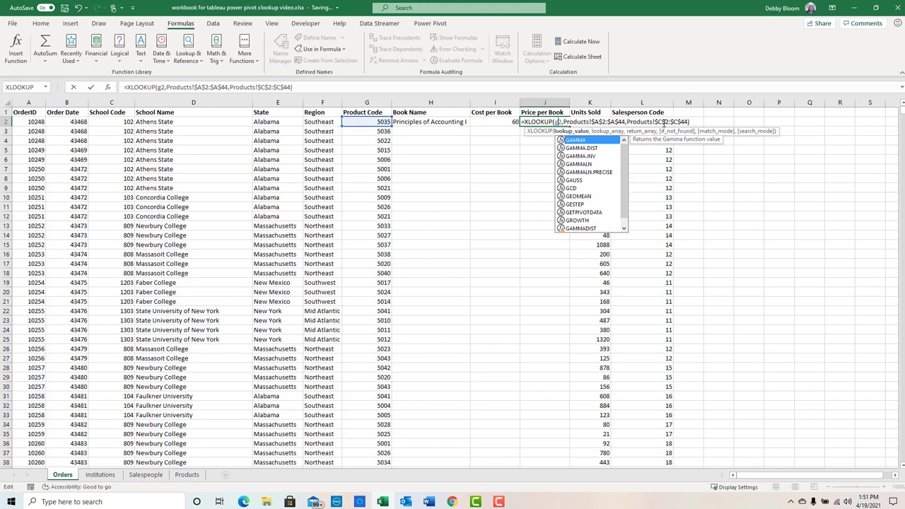
- Change the return array of the J2 formula to column D of the Products sheet, keeping absolute references, and complete the formula
{"action": "left_click", "coordinate": [662, 121]}
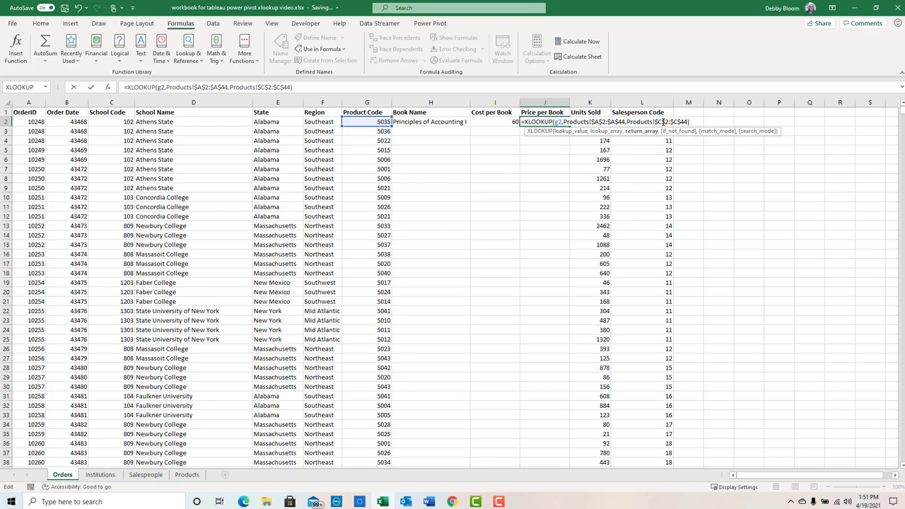
{"action": "key", "text": "BackSpace"}
{"action": "type", "text": "d"}
{"action": "key", "text": "BackSpace"}
{"action": "type", "text": "d"}
{"action": "key", "text": "Return"}
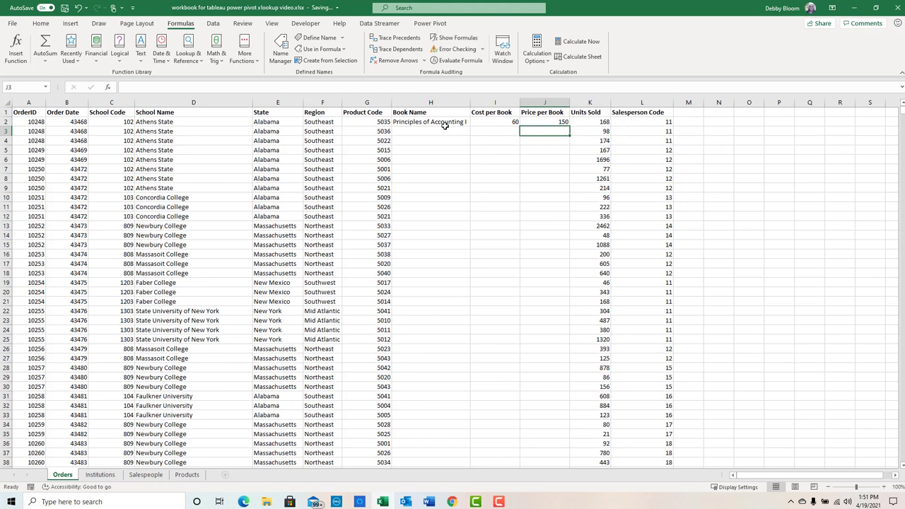
- Fill the Book Name, Cost per Book and Price per Book formulas in H2:J2 down through all order rows
{"action": "left_click_drag", "start_coordinate": [442, 121], "coordinate": [558, 121]}
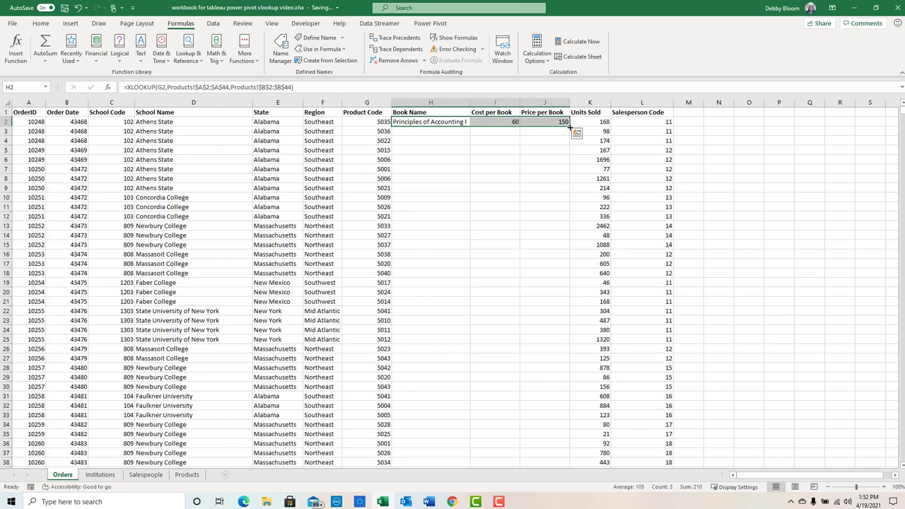
{"action": "double_click", "coordinate": [569, 127]}
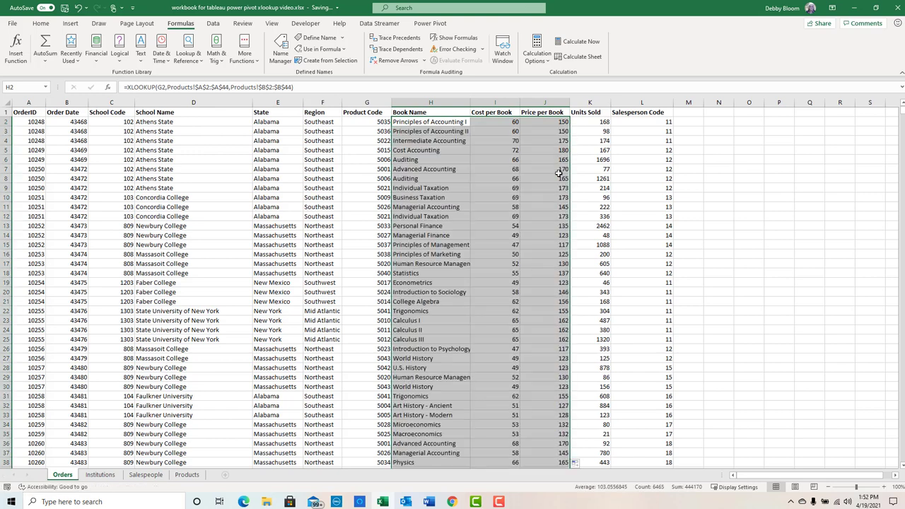
- Check the Salespeople sheet's columns, add the header Salesperson in M1 of the Orders sheet, and autofit column M
{"action": "left_click", "coordinate": [696, 114]}
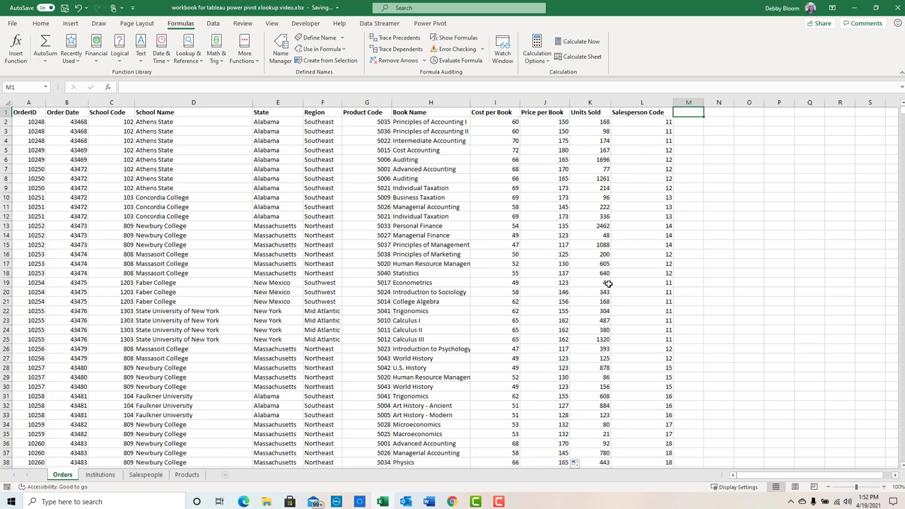
{"action": "left_click", "coordinate": [156, 477]}
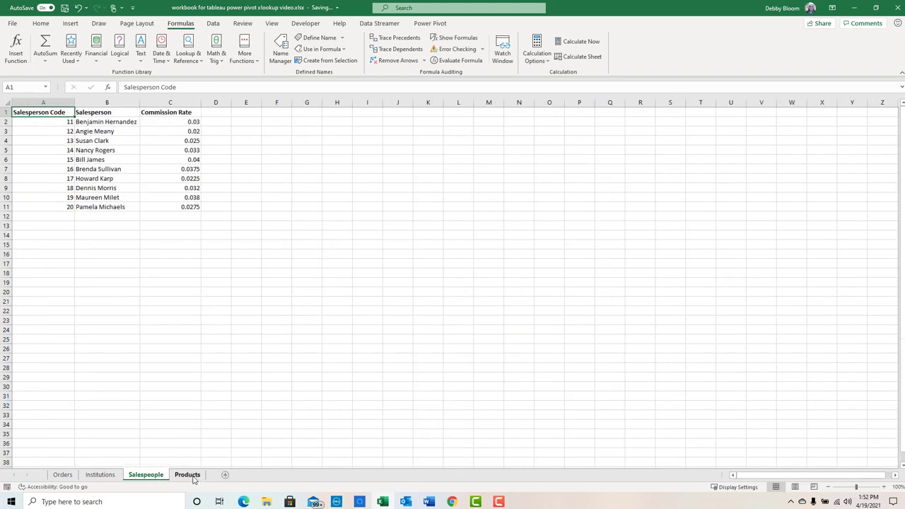
{"action": "left_click", "coordinate": [62, 475]}
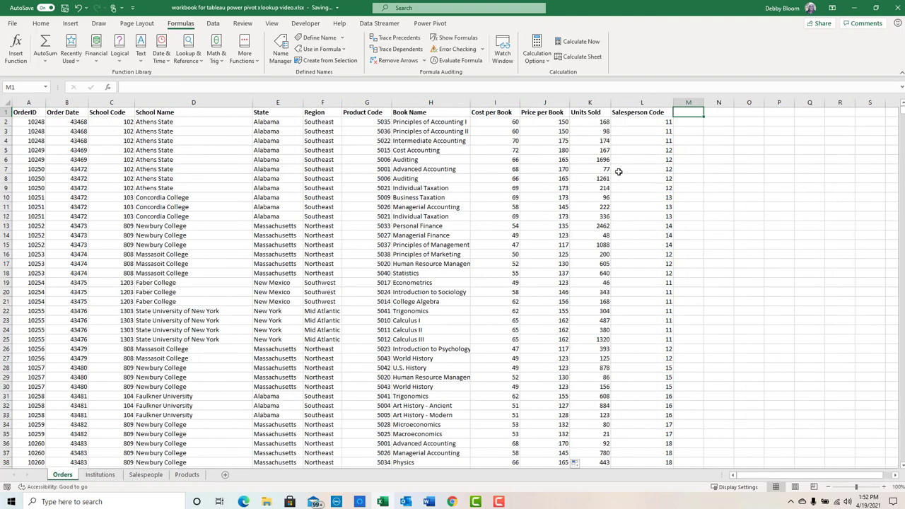
{"action": "type", "text": "Sales"}
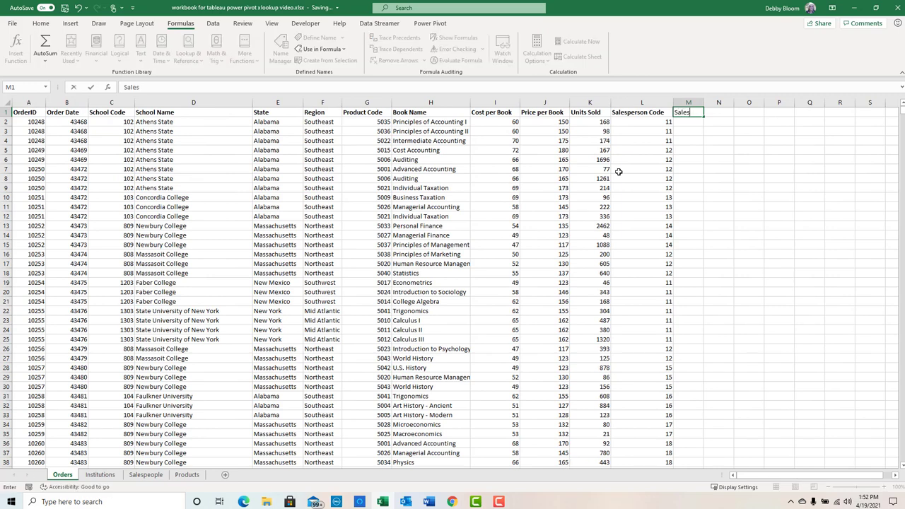
{"action": "type", "text": "person"}
{"action": "key", "text": "Return"}
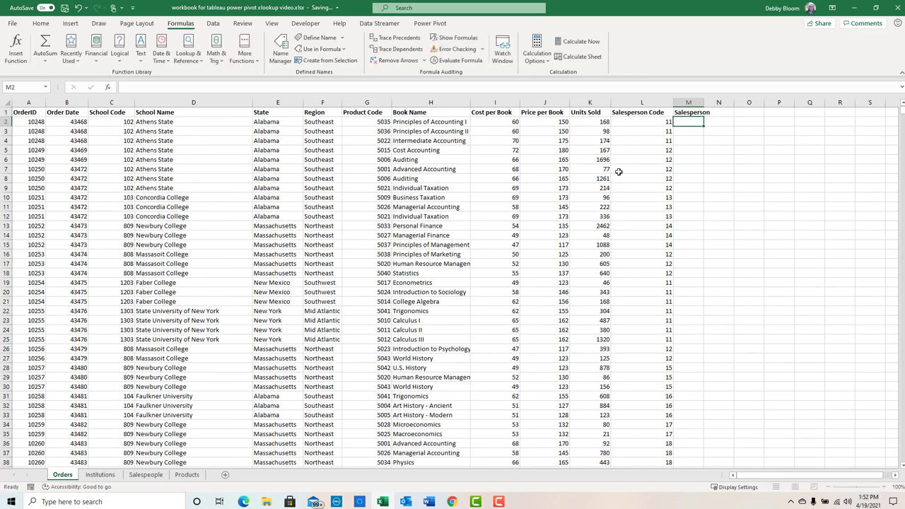
{"action": "double_click", "coordinate": [703, 103]}
- Add the header Commission Rate in cell N1 of the Orders sheet
{"action": "left_click", "coordinate": [730, 113]}
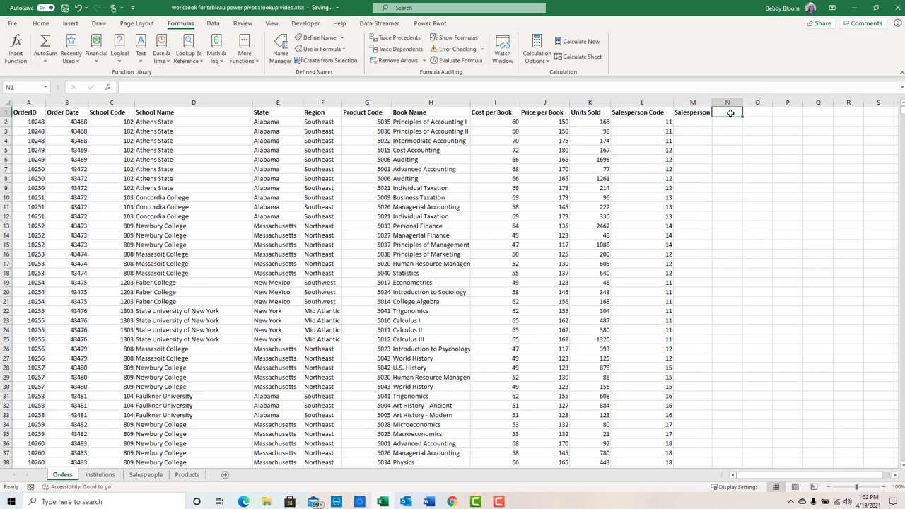
{"action": "type", "text": "Commissio"}
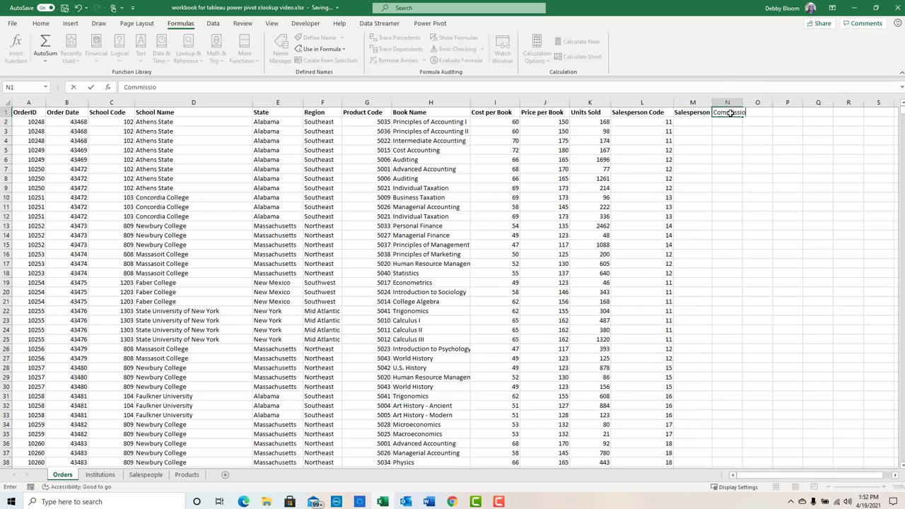
{"action": "type", "text": "n Rate"}
{"action": "key", "text": "Return"}
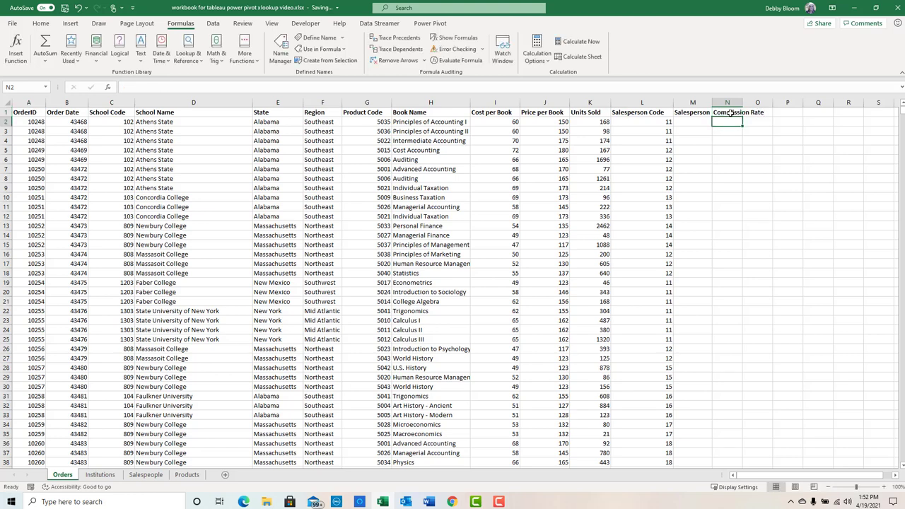
- Start an XLOOKUP function in cell M2 under Salesperson with L2 as the lookup value
{"action": "left_click", "coordinate": [686, 124]}
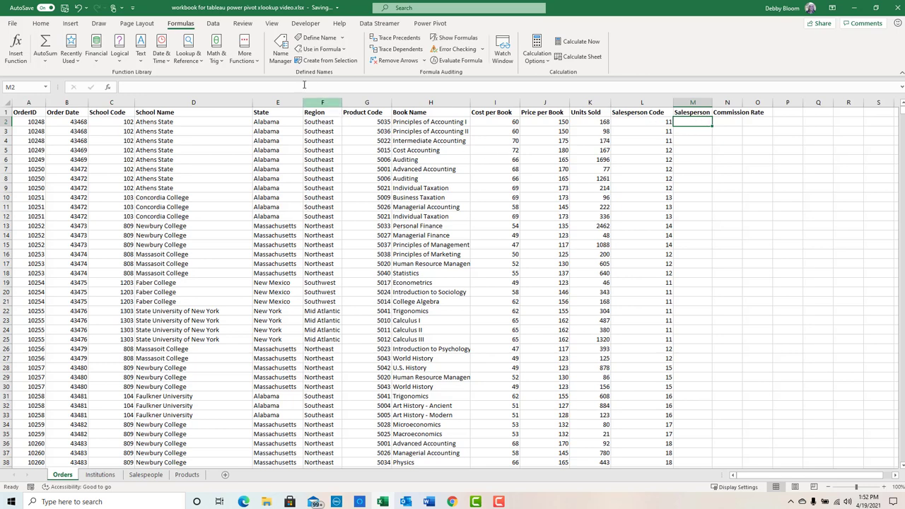
{"action": "left_click", "coordinate": [188, 51]}
{"action": "scroll", "coordinate": [233, 212], "scroll_direction": "down", "scroll_amount": 1}
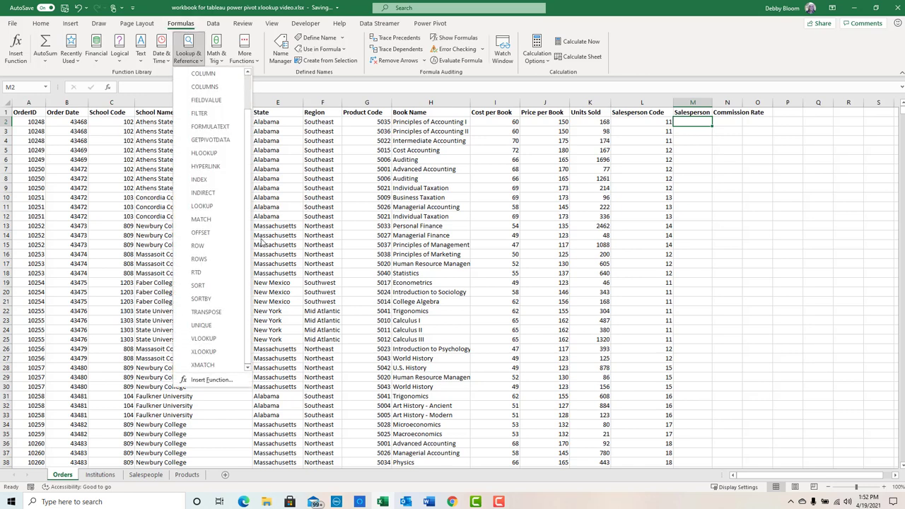
{"action": "left_click", "coordinate": [221, 352]}
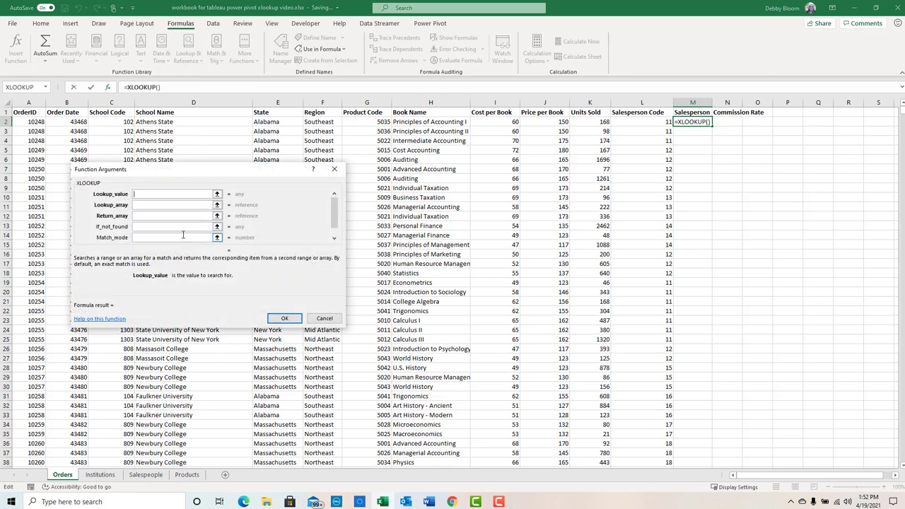
{"action": "left_click", "coordinate": [654, 122]}
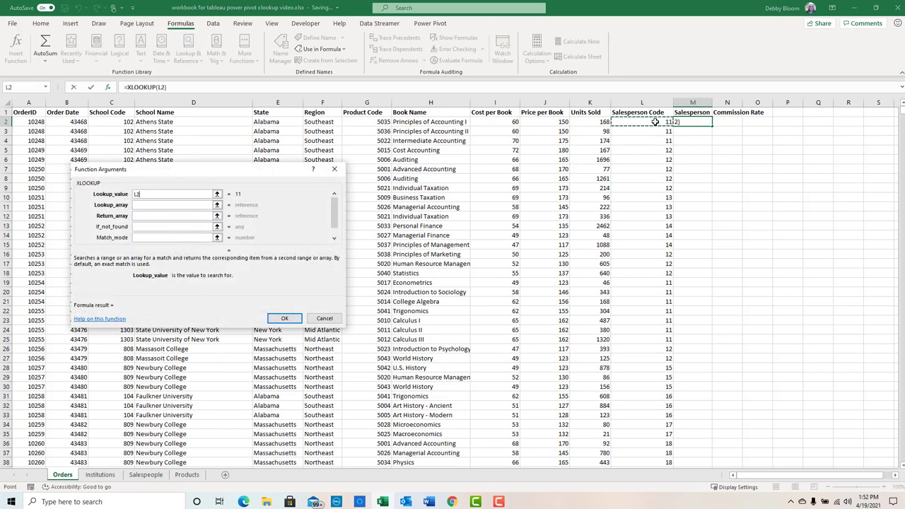
- Set the lookup array of the M2 formula to the absolute range $A$2:$A$11 on the Salespeople sheet
{"action": "left_click", "coordinate": [162, 205]}
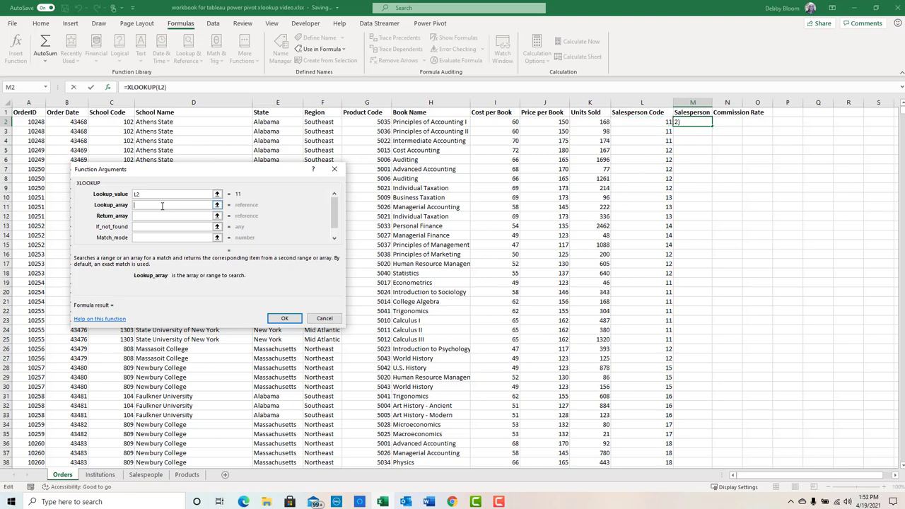
{"action": "left_click", "coordinate": [145, 474]}
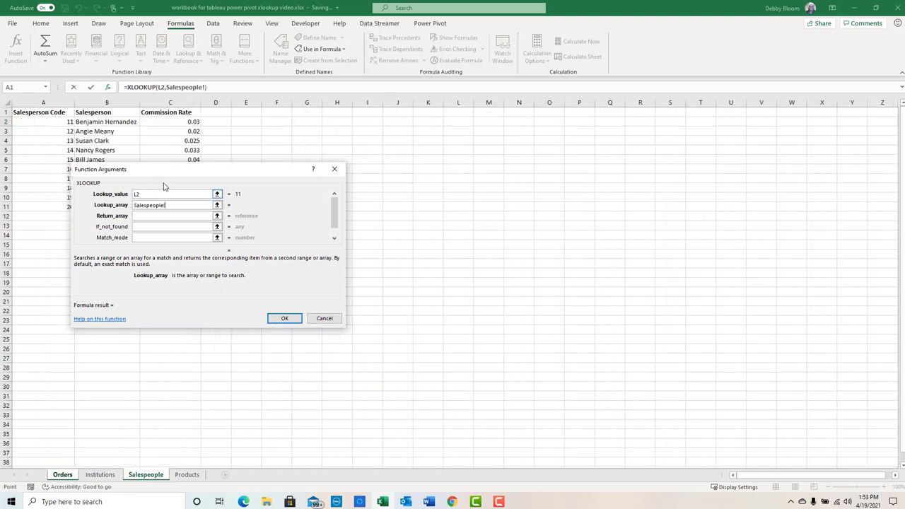
{"action": "left_click_drag", "start_coordinate": [168, 170], "coordinate": [306, 148]}
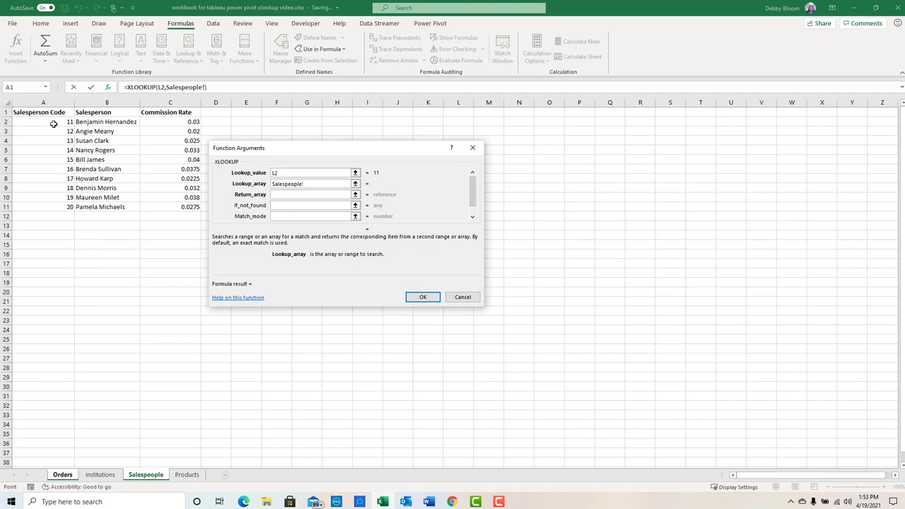
{"action": "left_click_drag", "start_coordinate": [53, 123], "coordinate": [44, 207]}
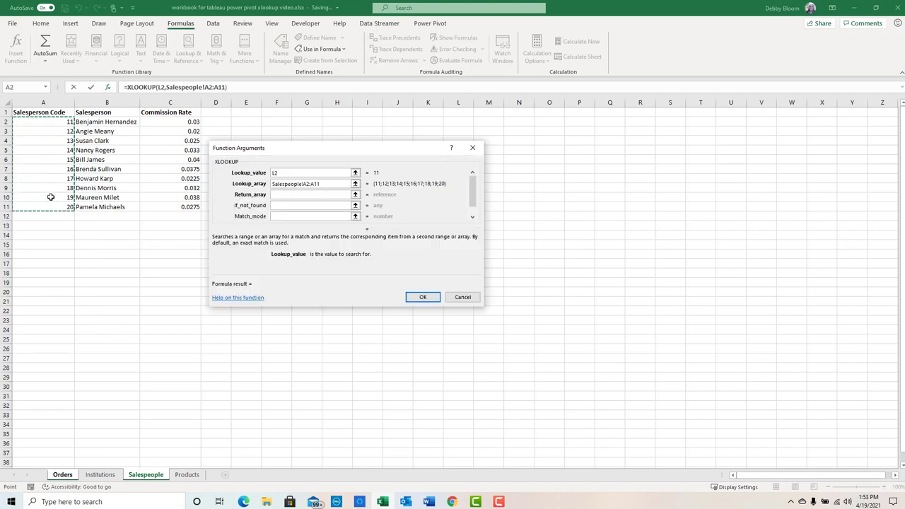
{"action": "key", "text": "F4"}
- Set the M2 formula's return array to $B$2:$B$11 on the Salespeople sheet and lock the lookup value's column as $L2
{"action": "left_click", "coordinate": [275, 193]}
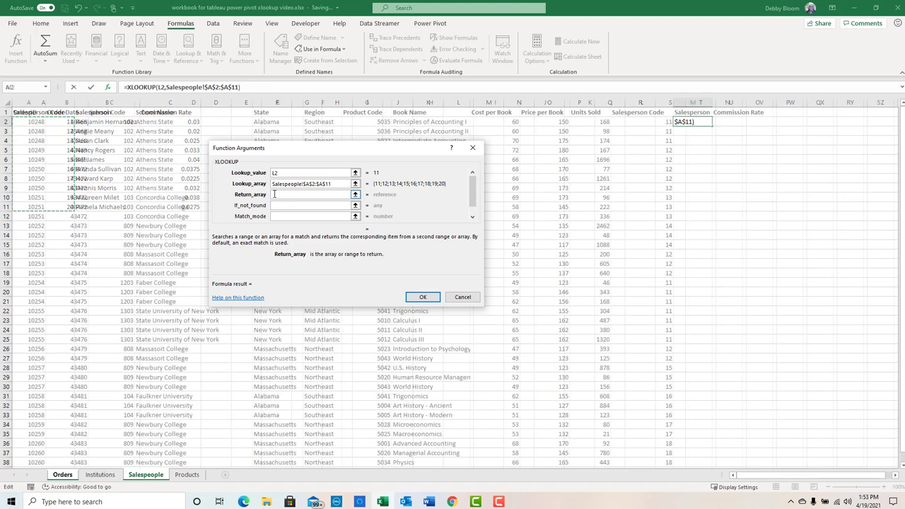
{"action": "left_click", "coordinate": [145, 475]}
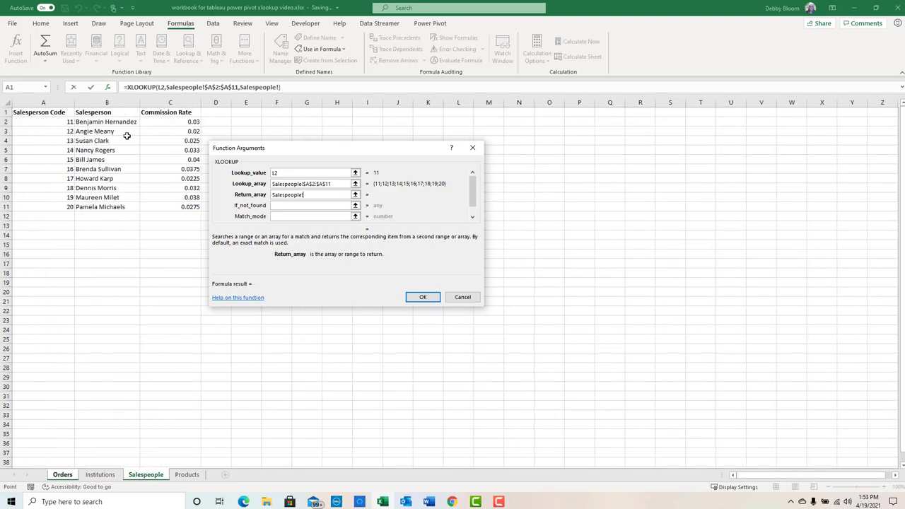
{"action": "left_click_drag", "start_coordinate": [125, 122], "coordinate": [118, 205]}
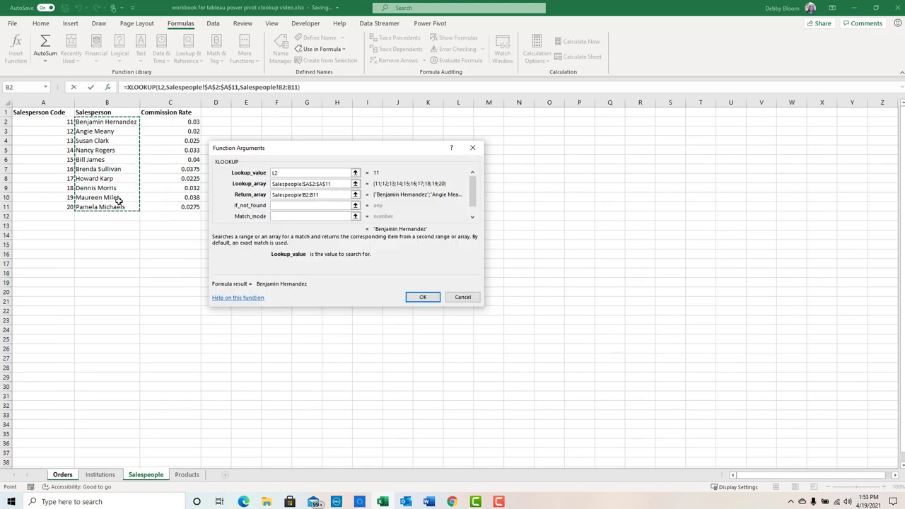
{"action": "key", "text": "F4"}
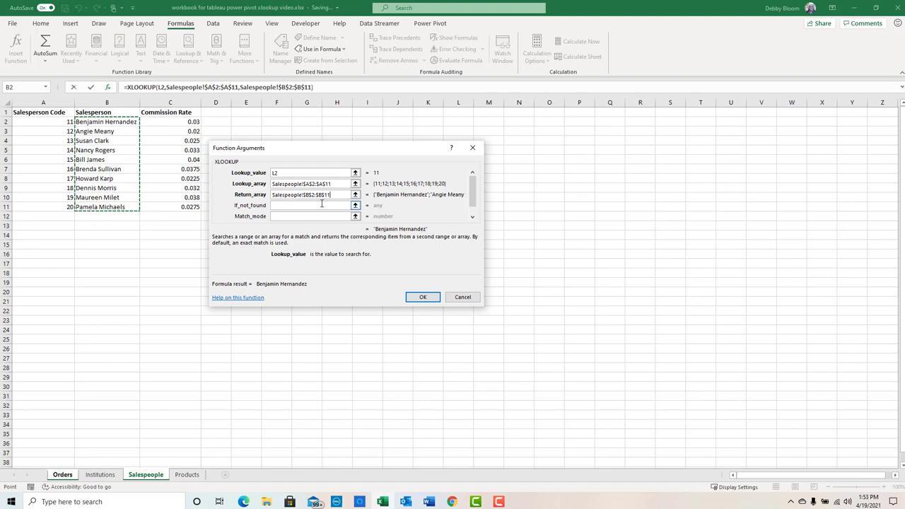
{"action": "left_click", "coordinate": [272, 175]}
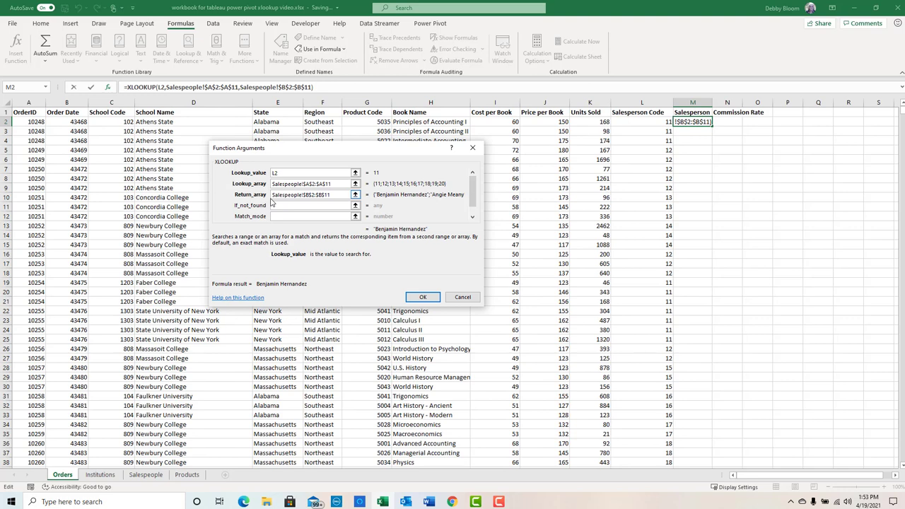
{"action": "type", "text": "$"}
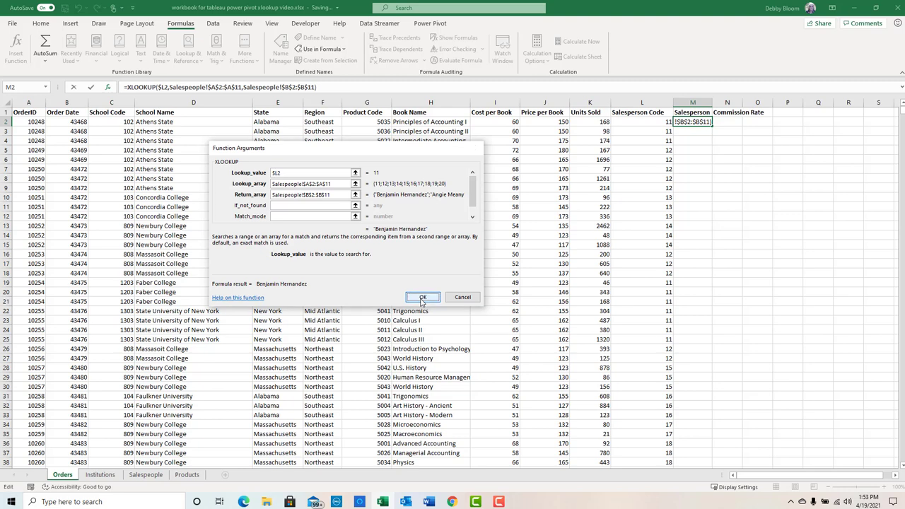
- Complete the M2 lookup with the Salesperson column widened to fit, and copy the formula across to N2
{"action": "left_click", "coordinate": [422, 298]}
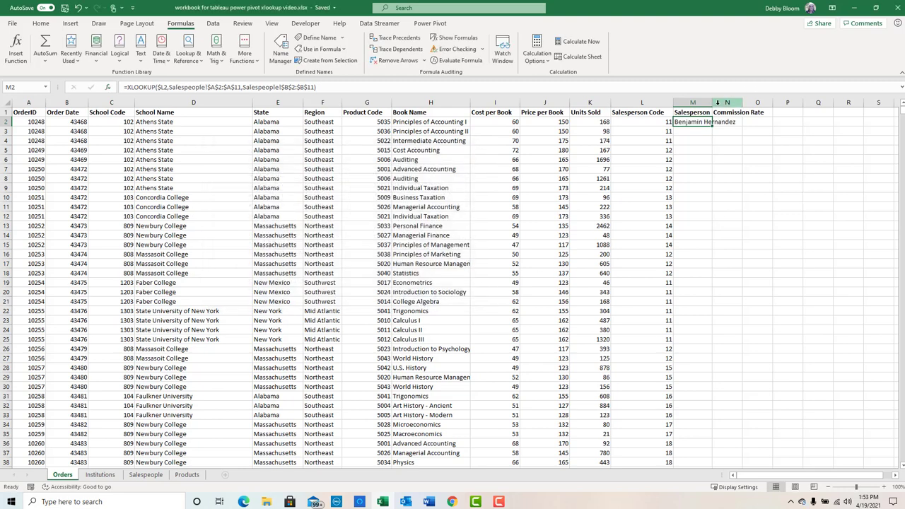
{"action": "left_click_drag", "start_coordinate": [712, 102], "coordinate": [769, 125]}
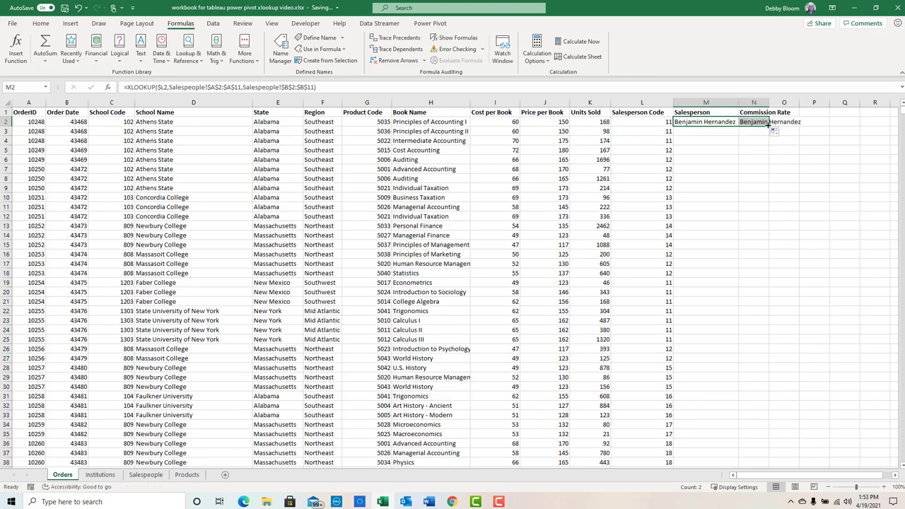
{"action": "left_click", "coordinate": [765, 121]}
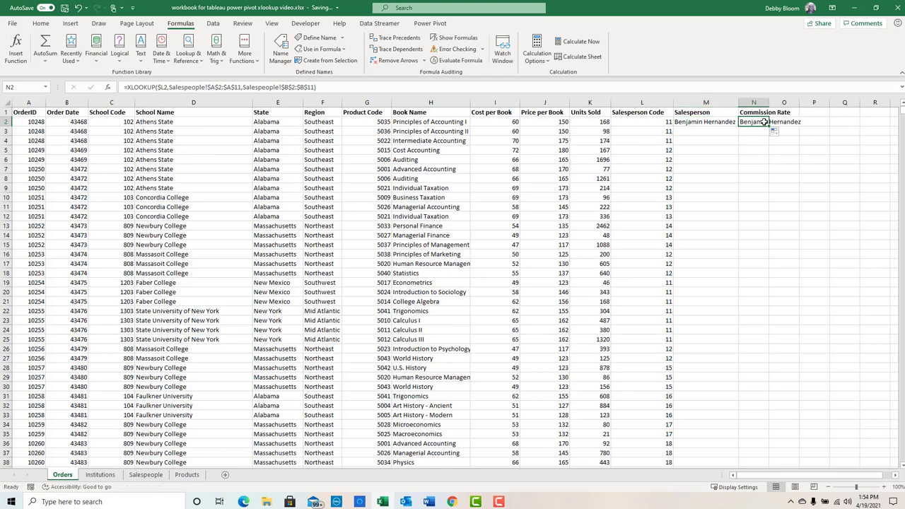
- Edit the XLOOKUP formula in N2 so its return array is $C$2:$C$11 on the Salespeople sheet
{"action": "left_click", "coordinate": [288, 86]}
{"action": "key", "text": "BackSpace"}
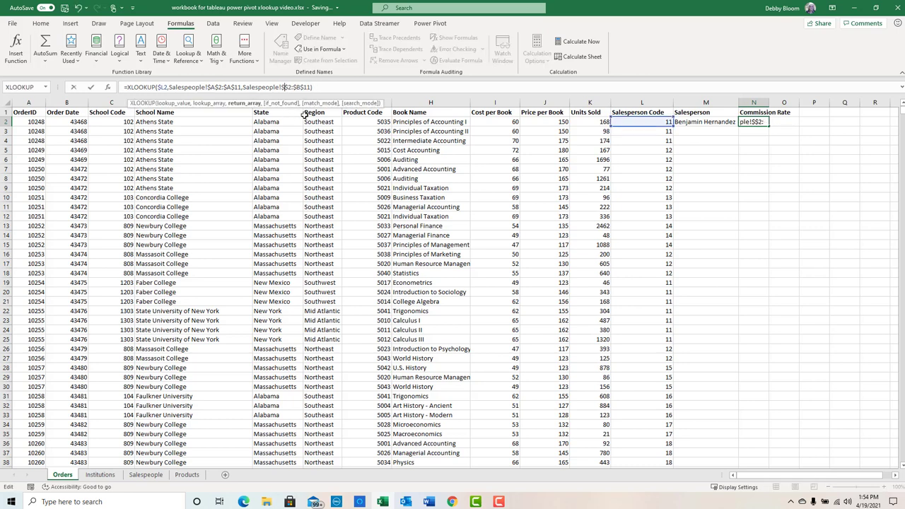
{"action": "type", "text": "C"}
{"action": "left_click", "coordinate": [302, 86]}
{"action": "key", "text": "BackSpace"}
{"action": "type", "text": "C"}
{"action": "key", "text": "Return"}
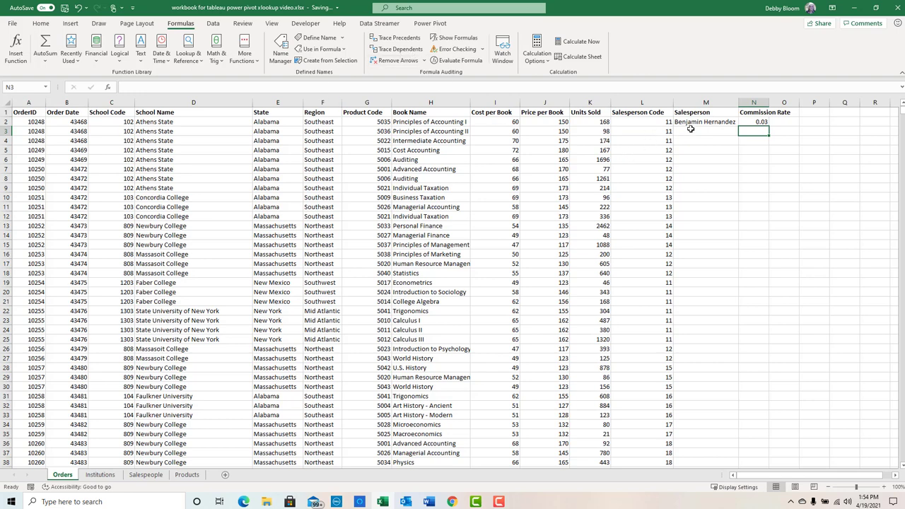
- Fill the Salesperson and Commission Rate formulas in M2:N2 down through all order rows
{"action": "left_click_drag", "start_coordinate": [694, 122], "coordinate": [757, 127]}
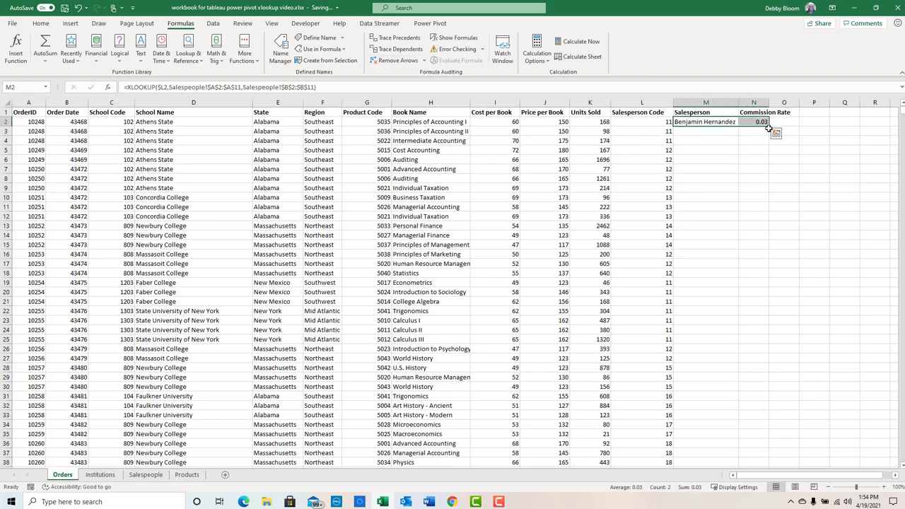
{"action": "double_click", "coordinate": [769, 127]}
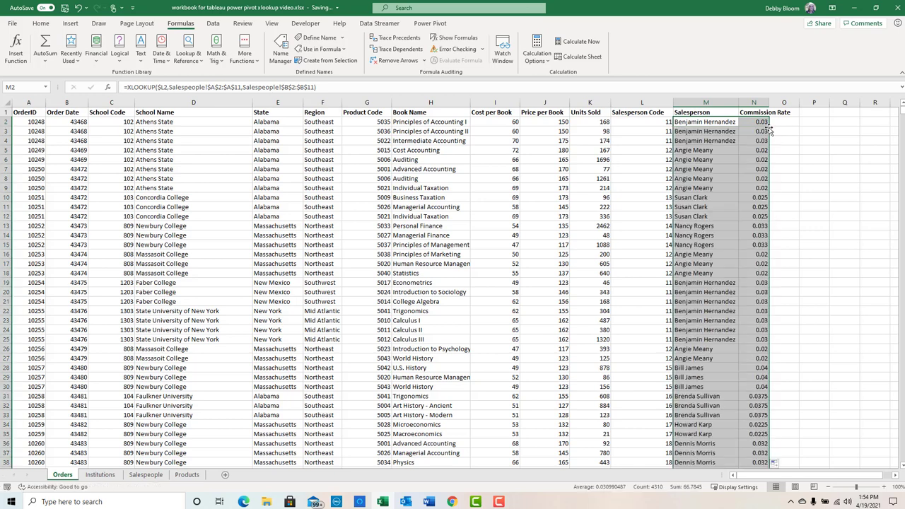
{"action": "left_click", "coordinate": [34, 111]}
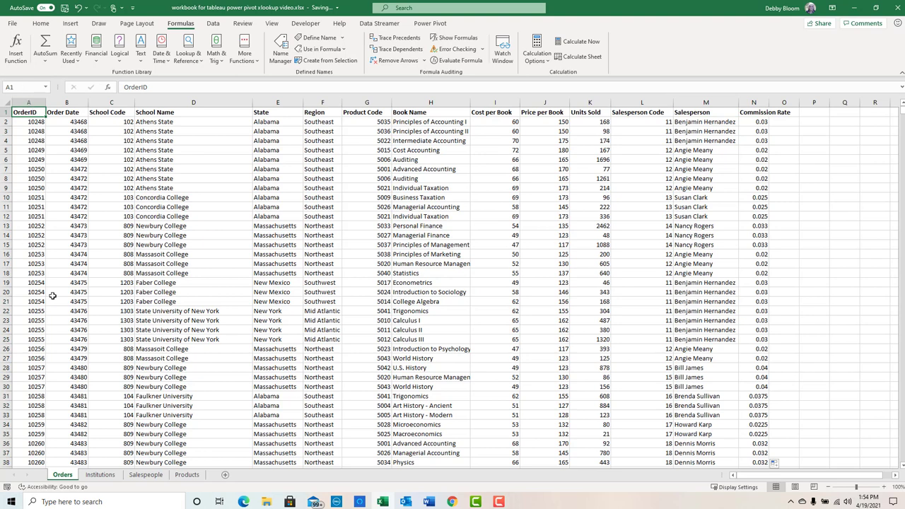
- Look through the Institutions, Salespeople and Products sheets, and review the completed first order row on the Orders sheet
{"action": "left_click", "coordinate": [100, 475]}
{"action": "left_click", "coordinate": [145, 474]}
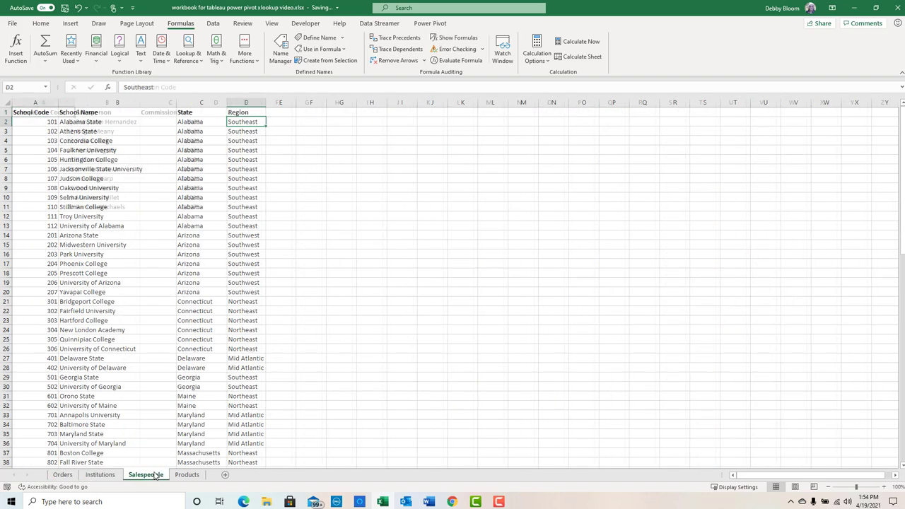
{"action": "left_click", "coordinate": [187, 474]}
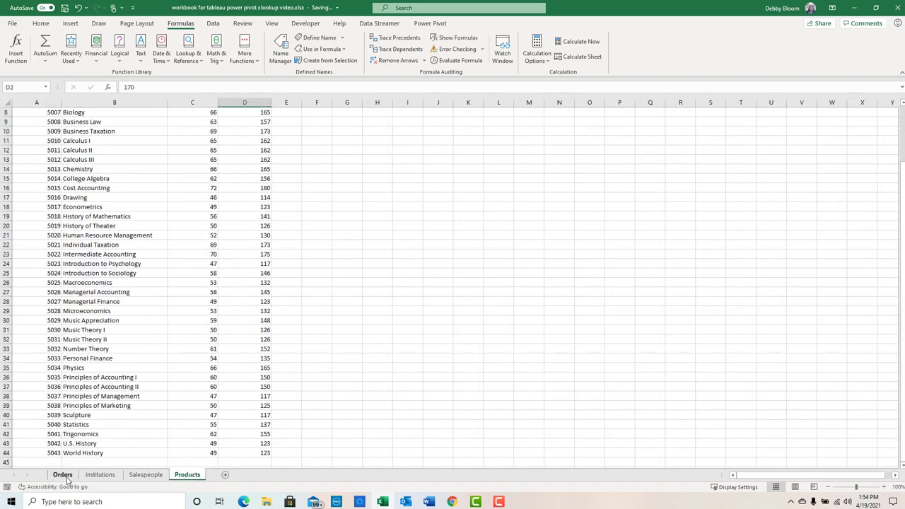
{"action": "left_click", "coordinate": [63, 475]}
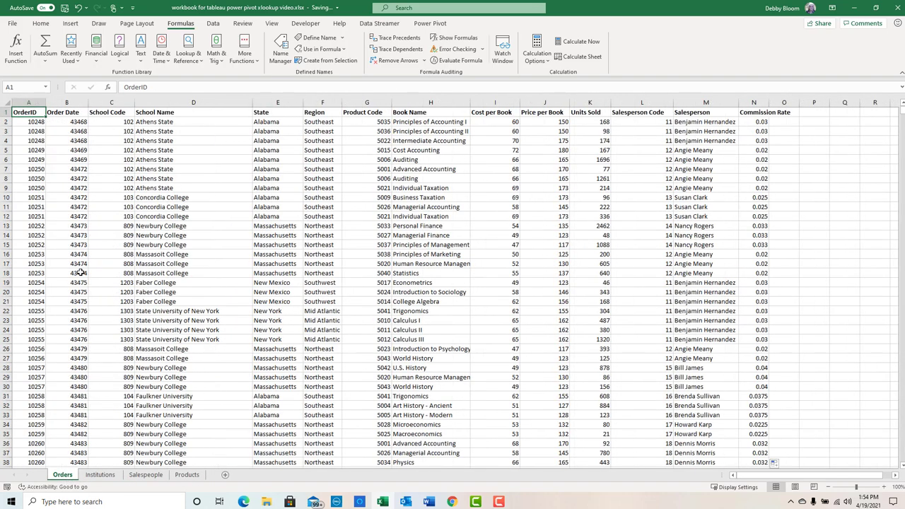
{"action": "left_click", "coordinate": [6, 122]}
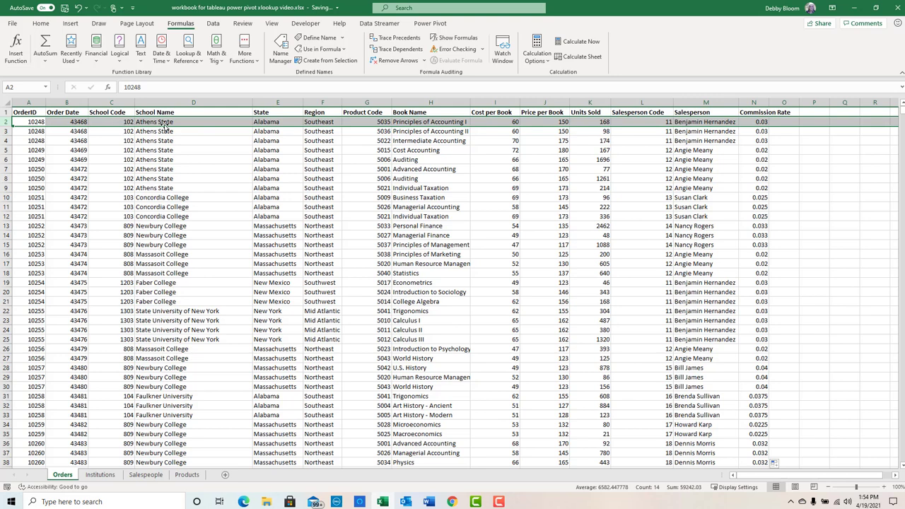
{"action": "left_click", "coordinate": [25, 112]}
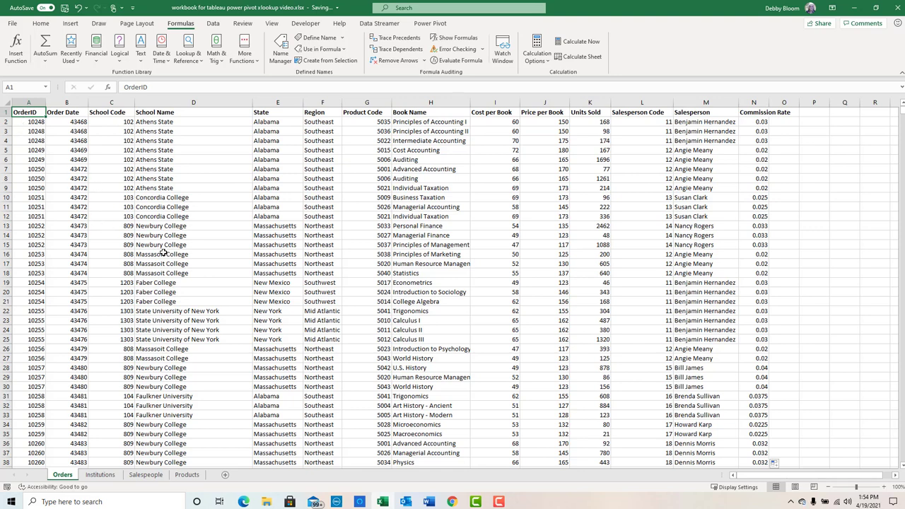
{"action": "left_click", "coordinate": [219, 206]}
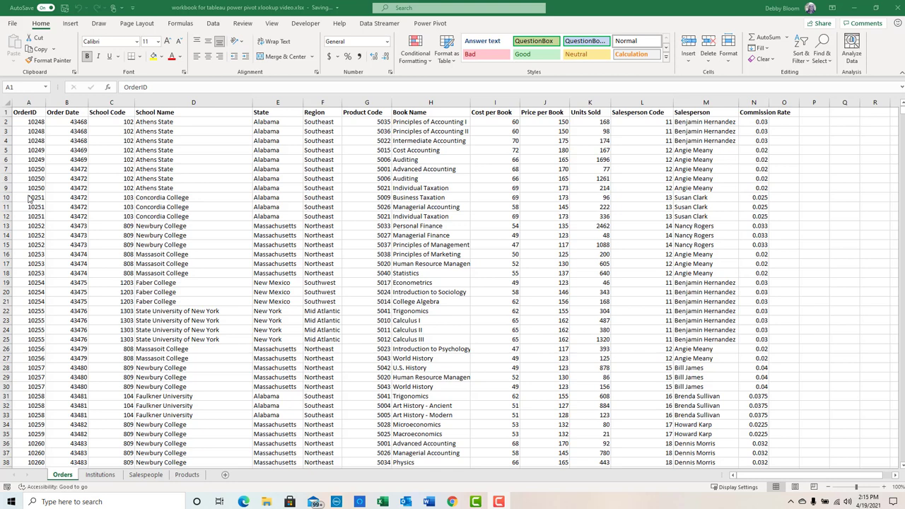
- Autofit the width of the Commission Rate column
{"action": "double_click", "coordinate": [769, 102]}
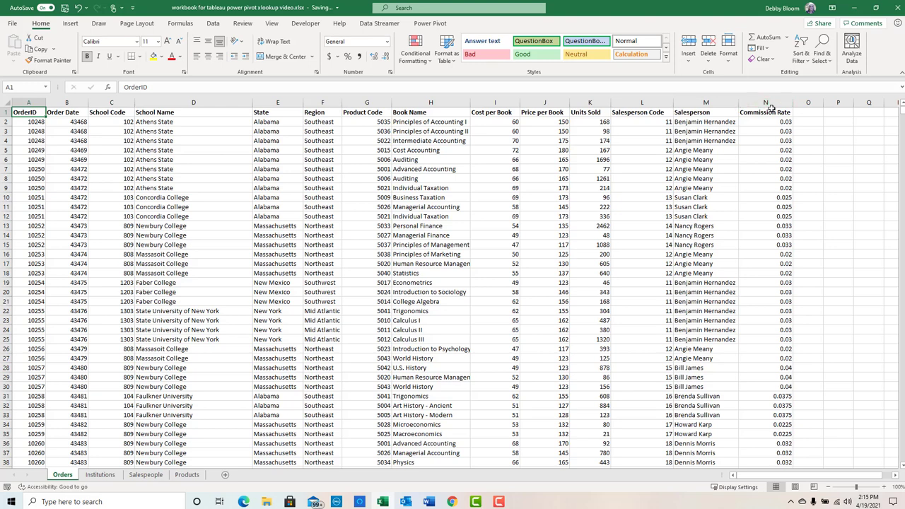
- Add the header Total Revenue in cell O1 and widen column O to fit it
{"action": "left_click", "coordinate": [811, 112]}
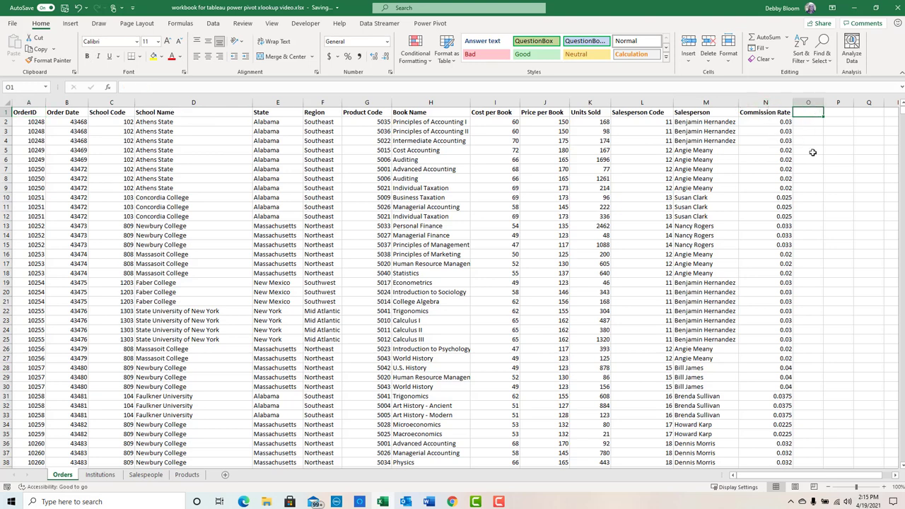
{"action": "type", "text": "Total"}
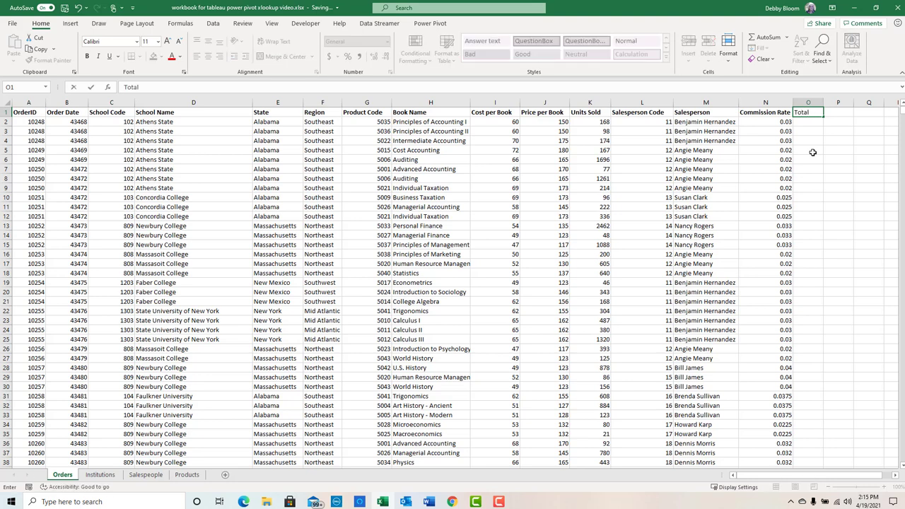
{"action": "type", "text": " Revenue"}
{"action": "key", "text": "Return"}
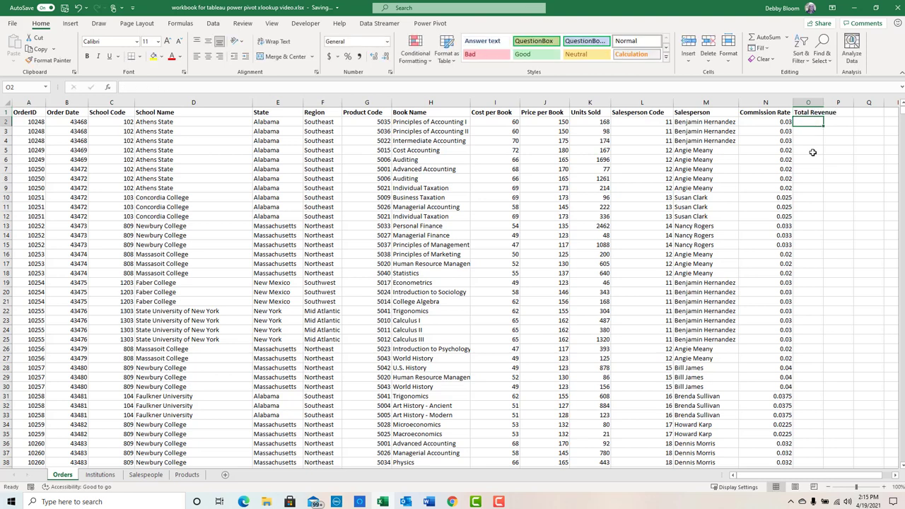
{"action": "left_click_drag", "start_coordinate": [823, 103], "coordinate": [838, 103]}
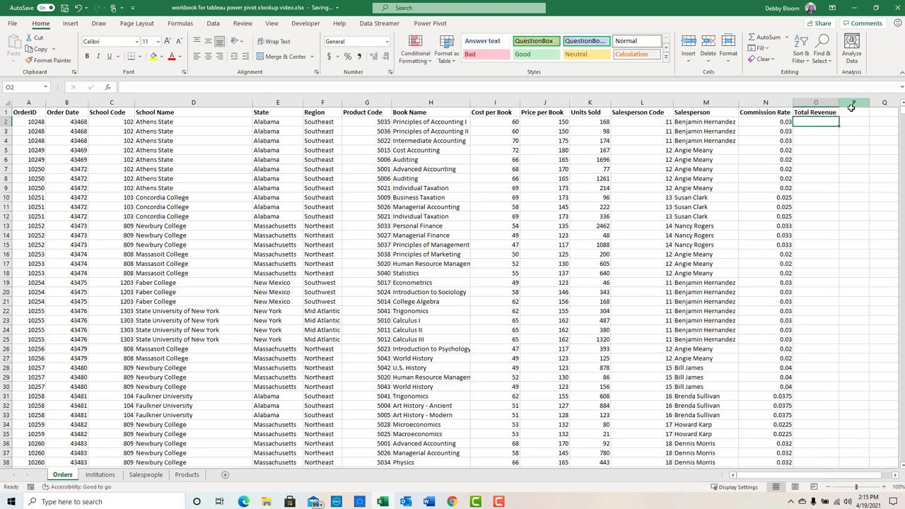
- Add the header Total Cost in cell P1 and widen column P slightly to fit it
{"action": "left_click", "coordinate": [856, 111]}
{"action": "type", "text": "Tot"}
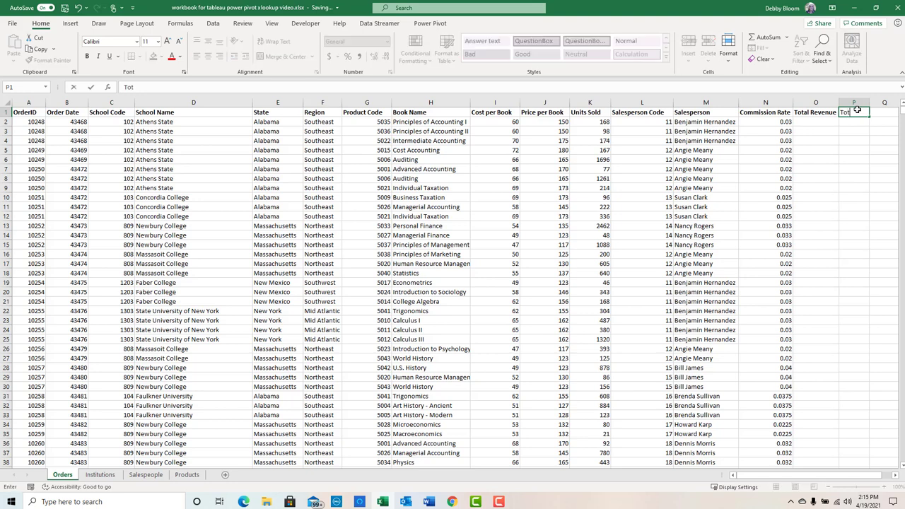
{"action": "type", "text": "al Cost"}
{"action": "key", "text": "Return"}
{"action": "left_click_drag", "start_coordinate": [870, 103], "coordinate": [872, 102]}
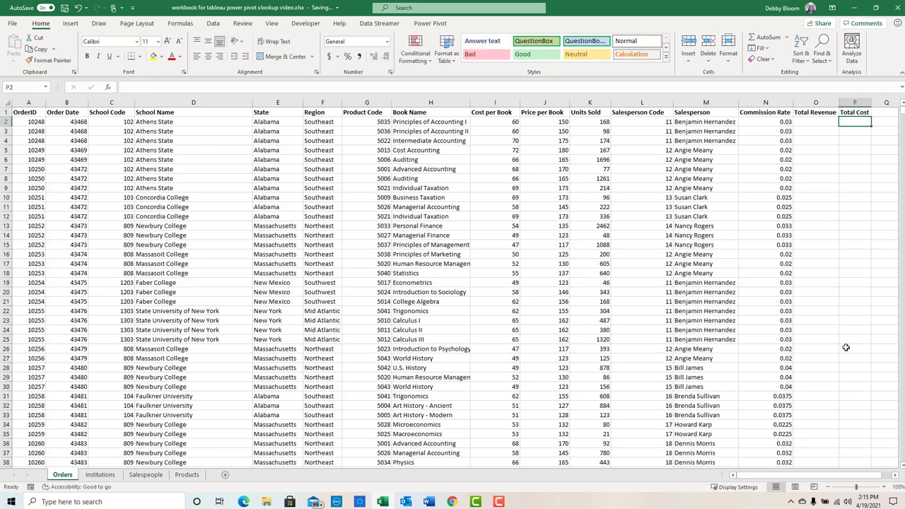
- Add the header Profit in cell Q1, next to Total Cost
{"action": "left_click", "coordinate": [892, 475]}
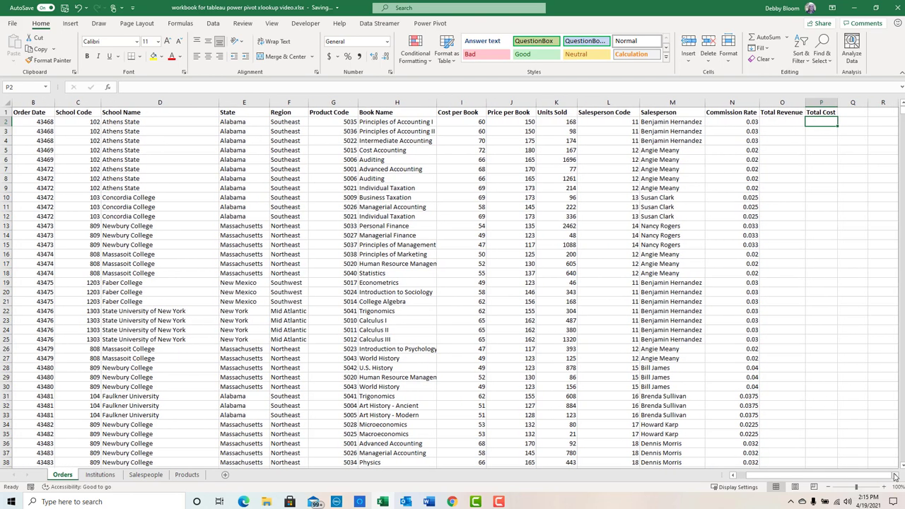
{"action": "left_click", "coordinate": [893, 476]}
{"action": "left_click", "coordinate": [819, 114]}
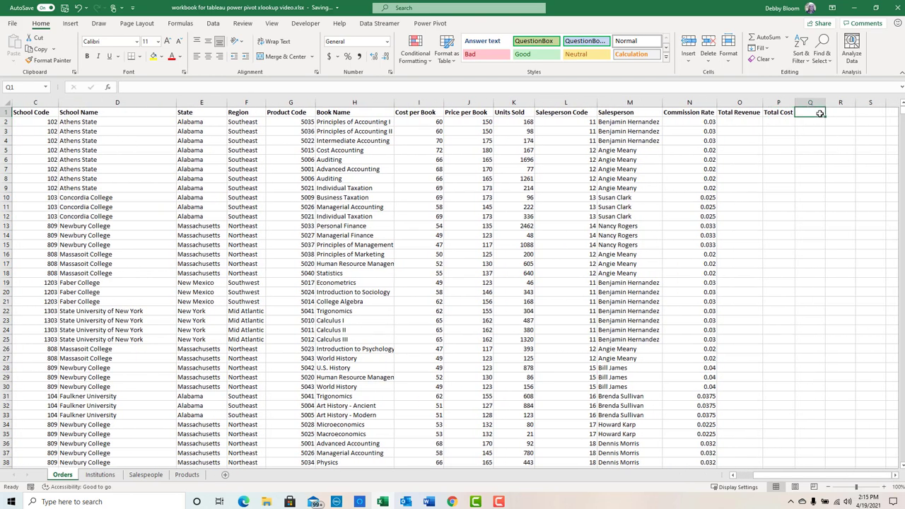
{"action": "type", "text": "Profit"}
{"action": "key", "text": "Return"}
{"action": "left_click", "coordinate": [744, 123]}
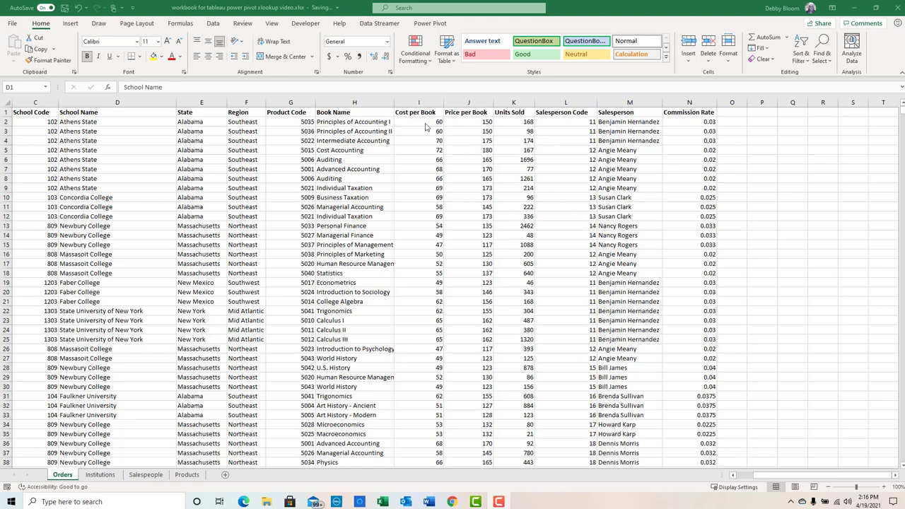
- Add the headers Revenue, Cost and Profit in cells O1, P1 and Q1 of the Orders sheet
{"action": "left_click", "coordinate": [735, 111]}
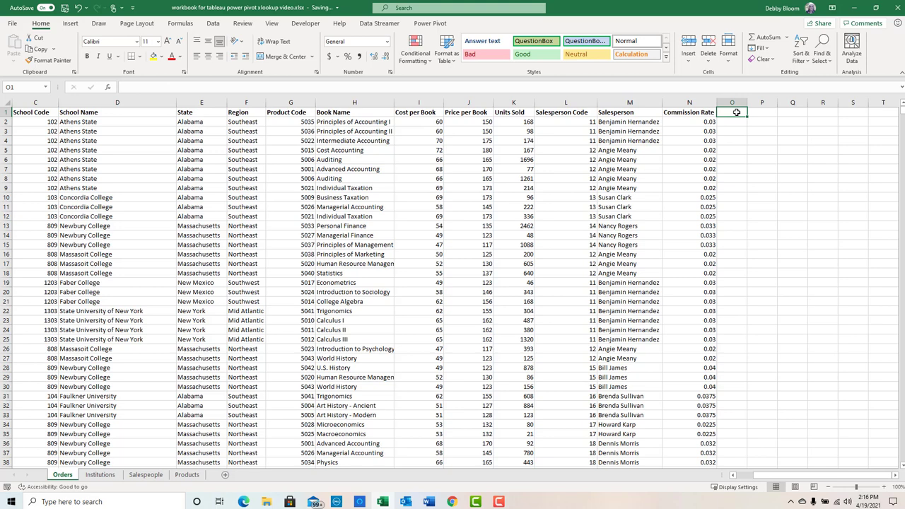
{"action": "type", "text": "Revenue"}
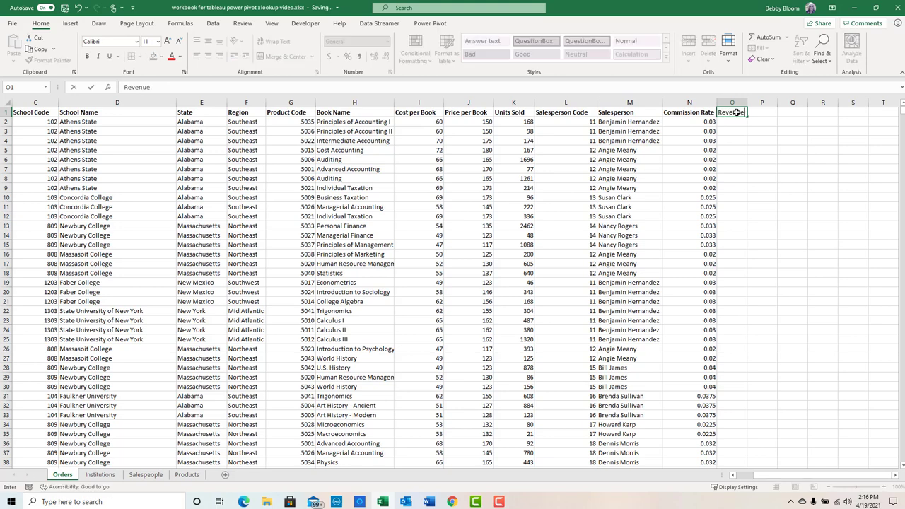
{"action": "key", "text": "Return"}
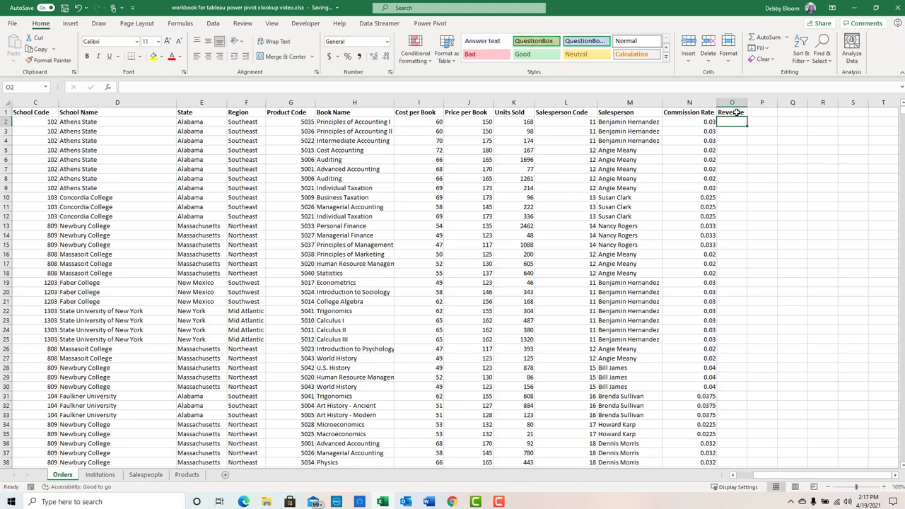
{"action": "left_click", "coordinate": [764, 113]}
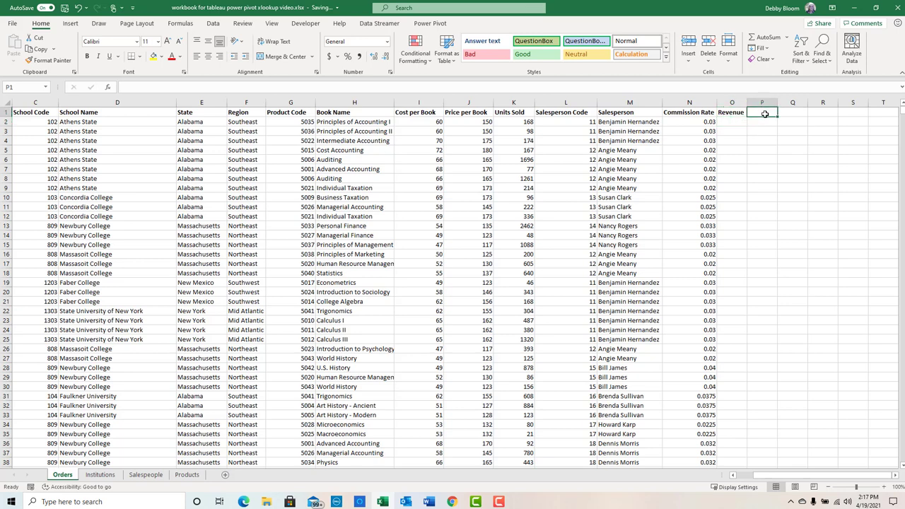
{"action": "type", "text": "Cost"}
{"action": "key", "text": "Tab"}
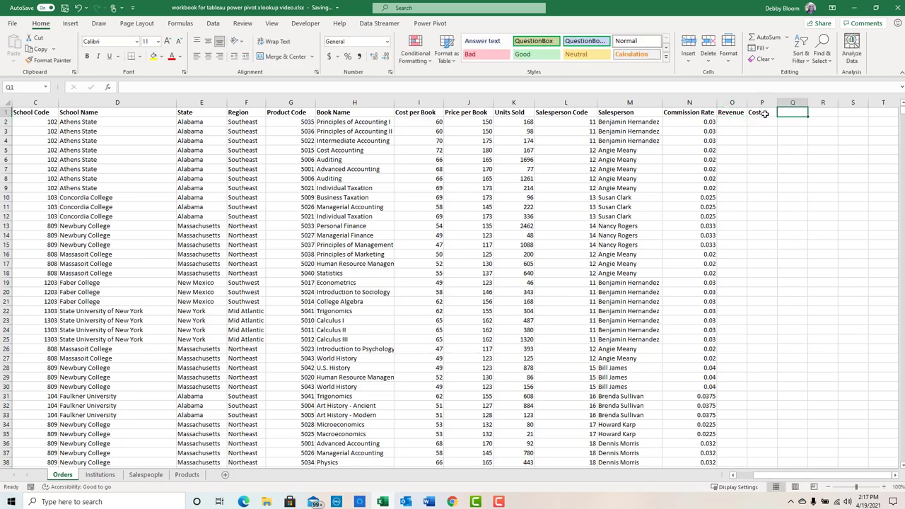
{"action": "type", "text": "Profit"}
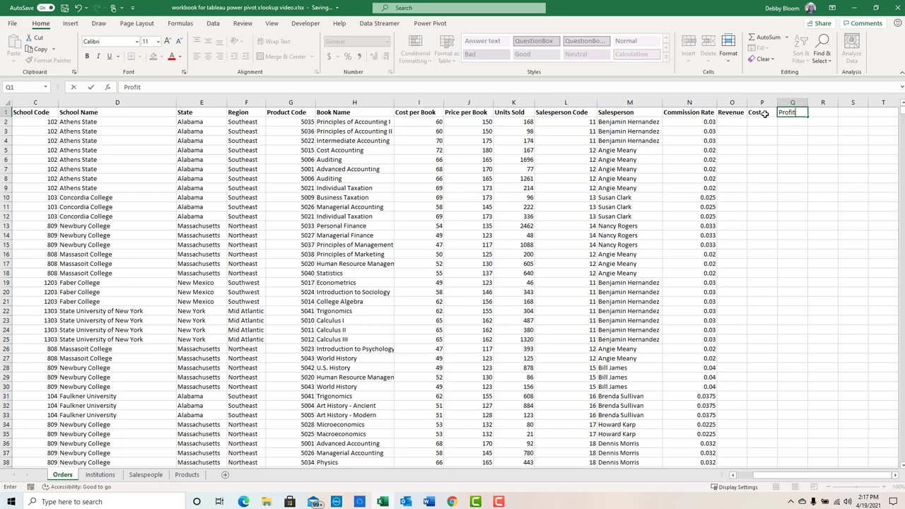
{"action": "key", "text": "Return"}
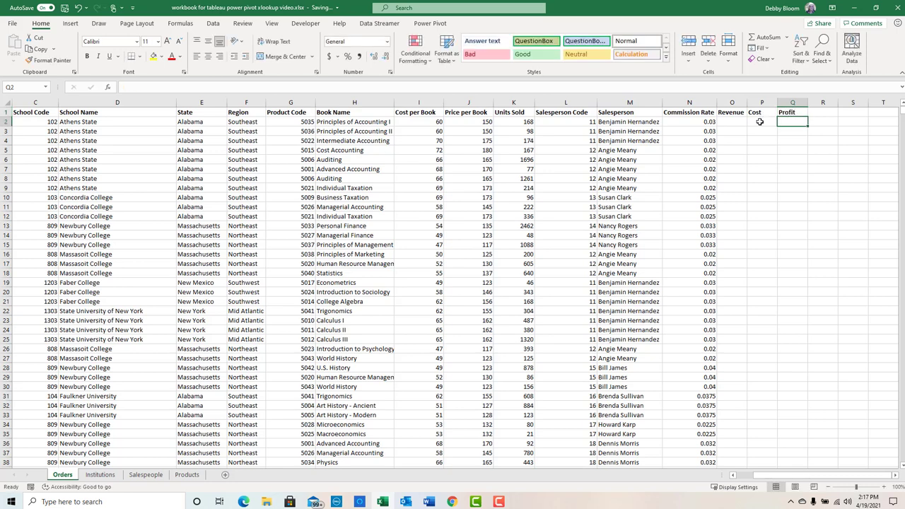
- Calculate revenue in cell O2 by multiplying units sold by price per book with the formula =K2*J2
{"action": "left_click", "coordinate": [738, 122]}
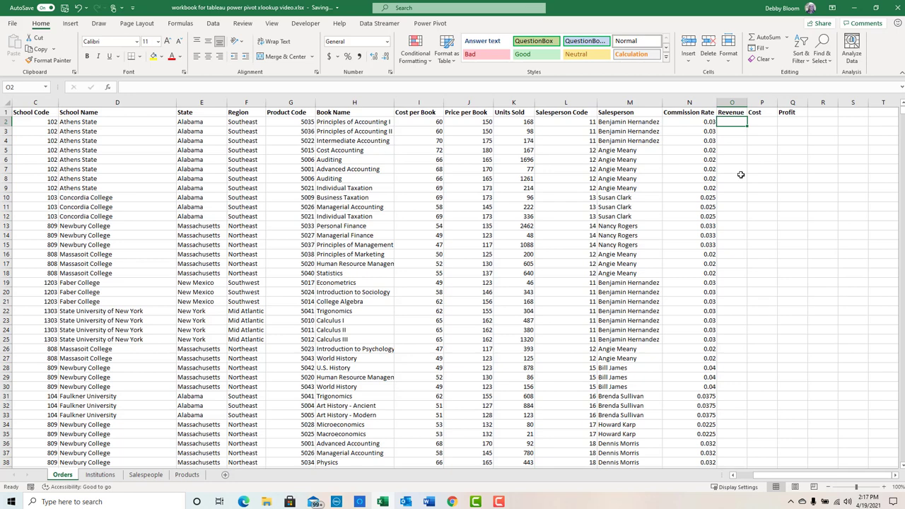
{"action": "type", "text": "="}
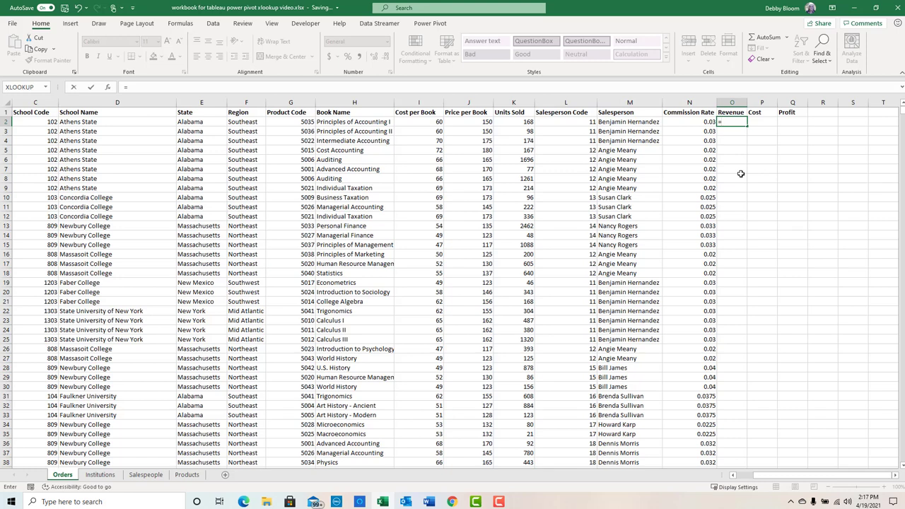
{"action": "left_click", "coordinate": [513, 121]}
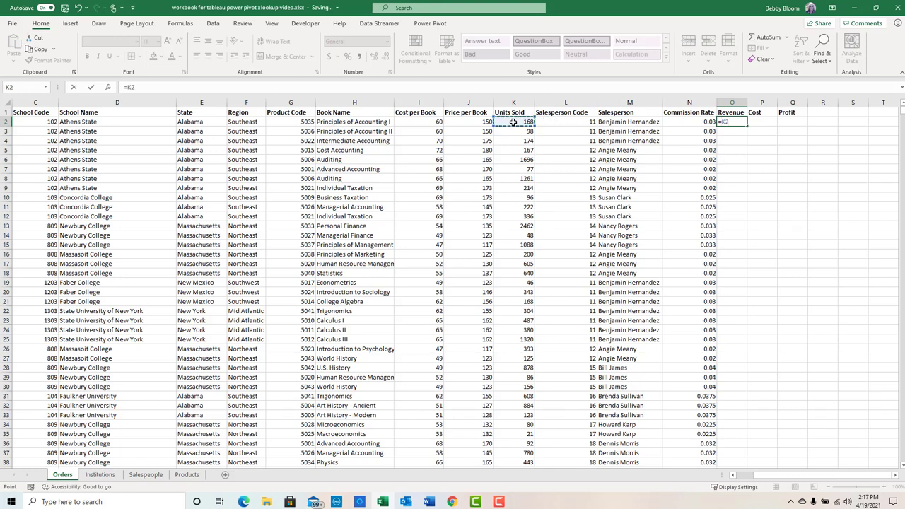
{"action": "type", "text": "*"}
{"action": "left_click", "coordinate": [473, 122]}
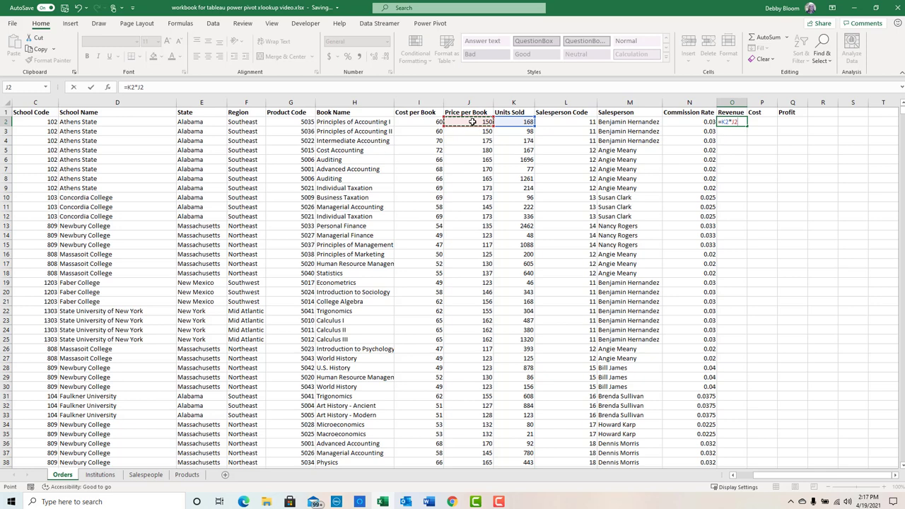
{"action": "key", "text": "Return"}
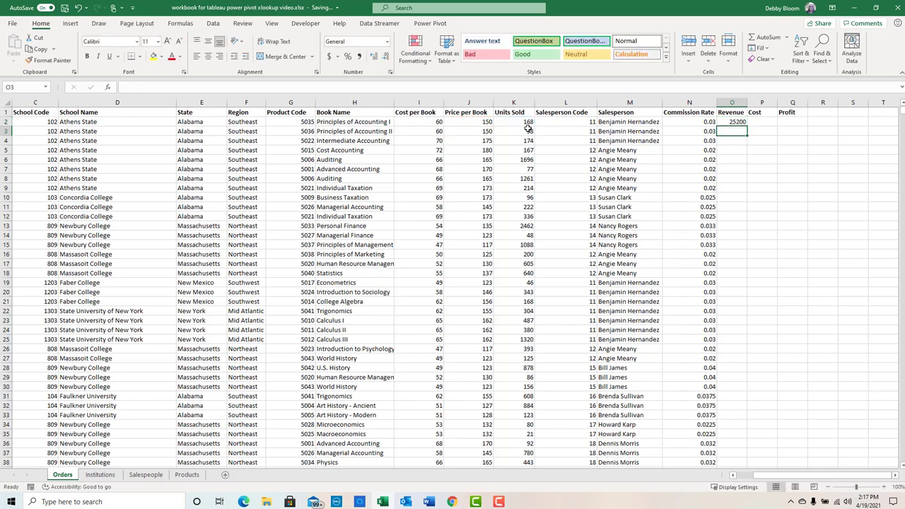
- Calculate cost in cell P2 by multiplying units sold by cost per book with the formula =K2*I2
{"action": "left_click", "coordinate": [767, 120]}
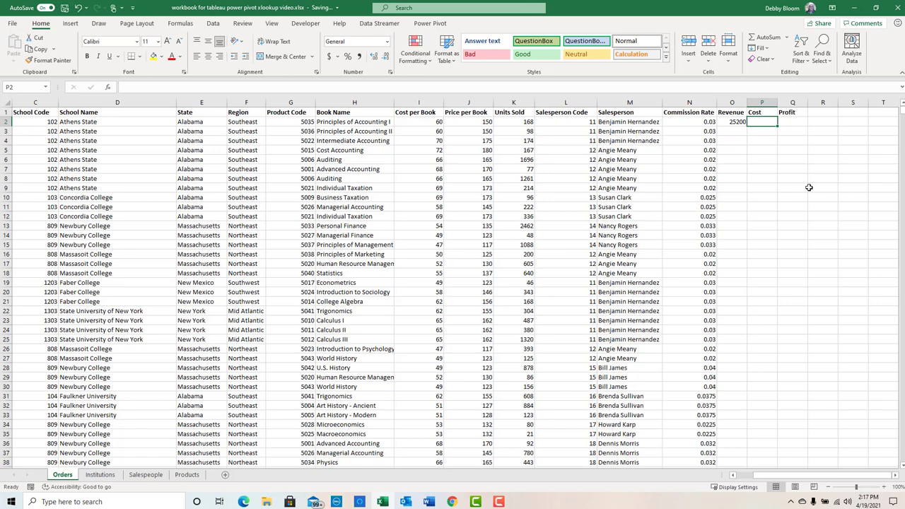
{"action": "type", "text": "="}
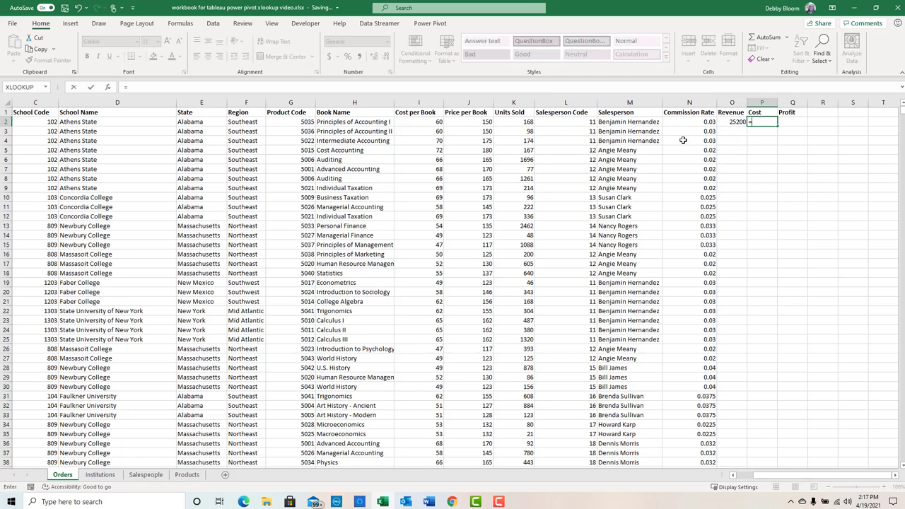
{"action": "left_click", "coordinate": [517, 123]}
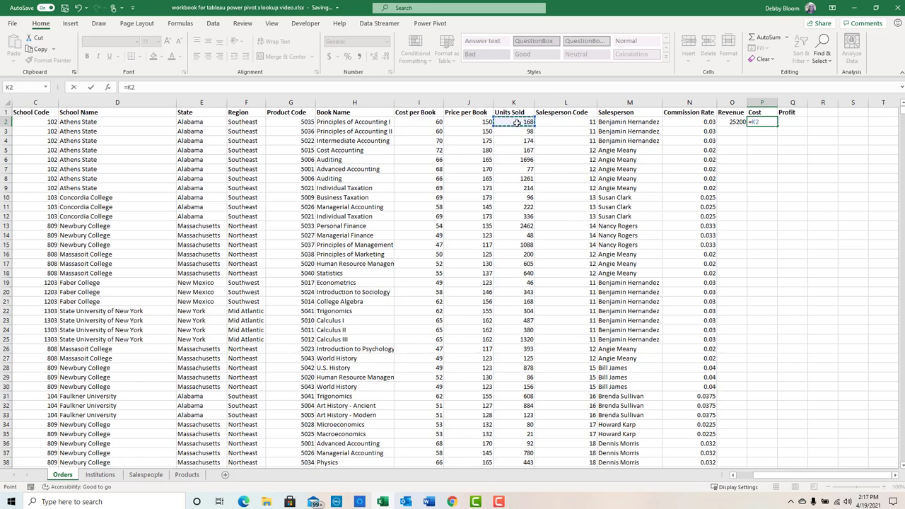
{"action": "type", "text": "*"}
{"action": "left_click", "coordinate": [416, 120]}
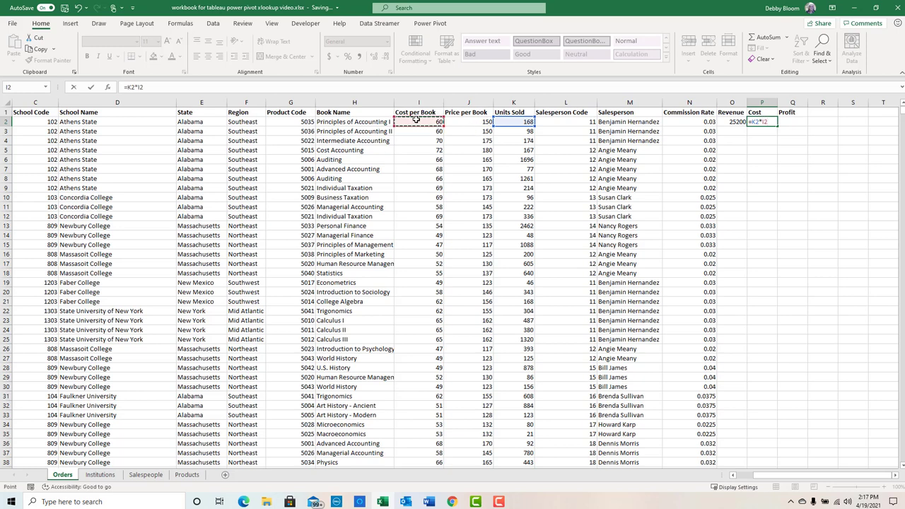
{"action": "key", "text": "Return"}
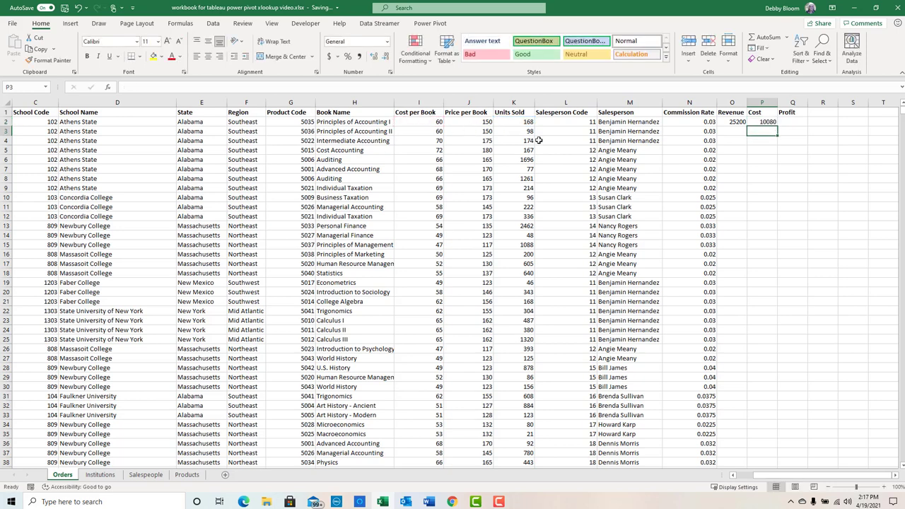
- Calculate profit in cell Q2 with =O2-P2, and fill the O2:Q2 formulas down through all order rows
{"action": "left_click", "coordinate": [793, 122]}
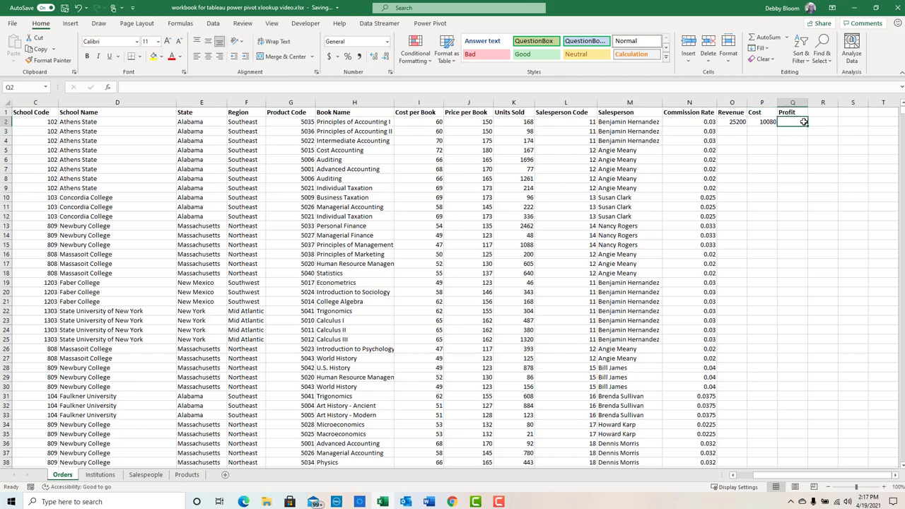
{"action": "type", "text": "="}
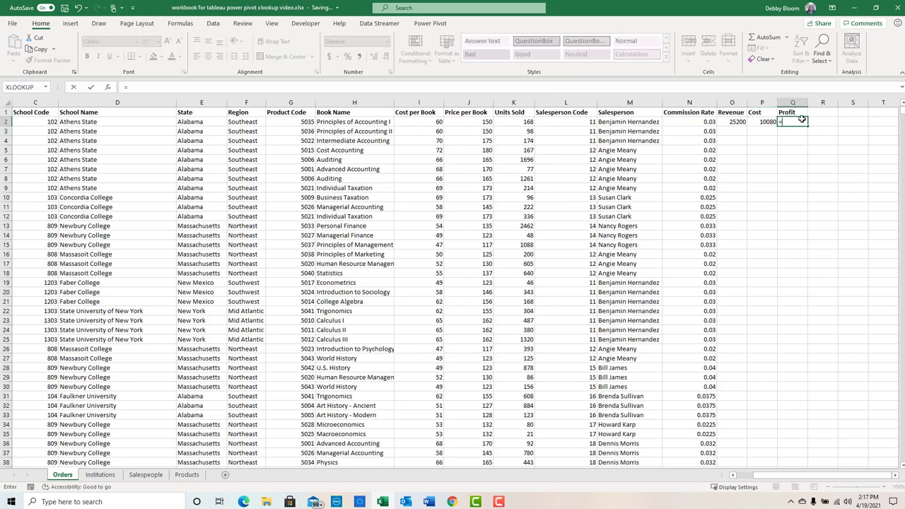
{"action": "left_click", "coordinate": [736, 122]}
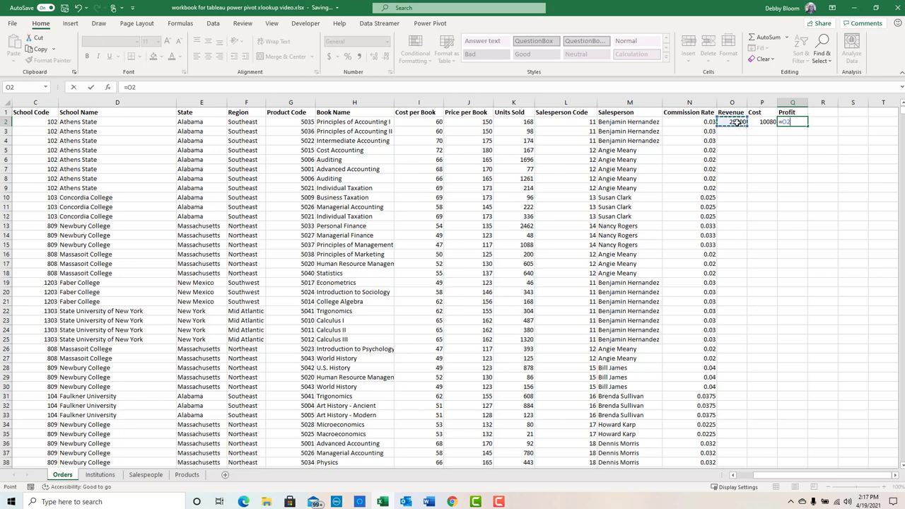
{"action": "type", "text": "-"}
{"action": "left_click", "coordinate": [766, 122]}
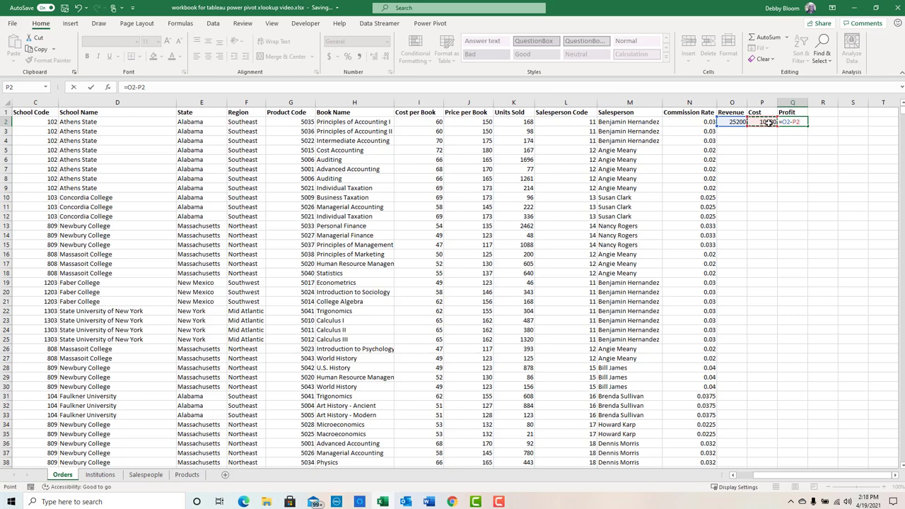
{"action": "key", "text": "Return"}
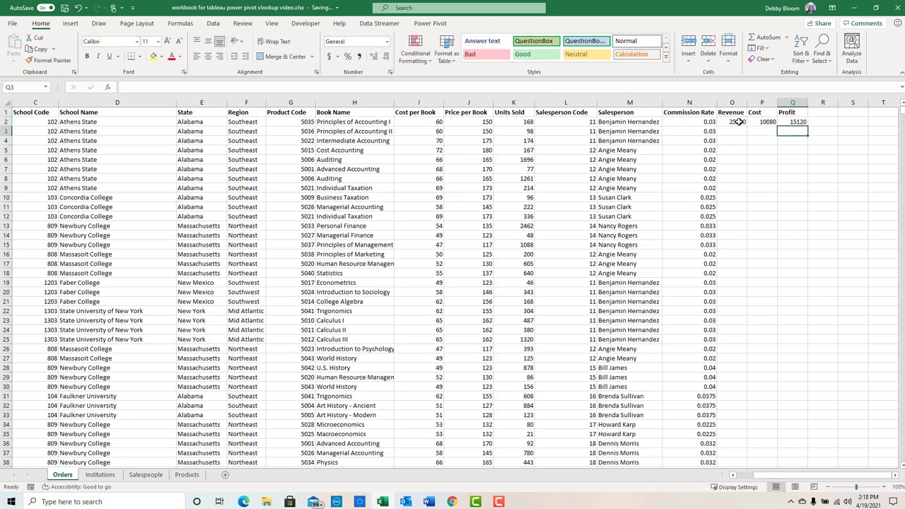
{"action": "left_click_drag", "start_coordinate": [737, 122], "coordinate": [789, 121]}
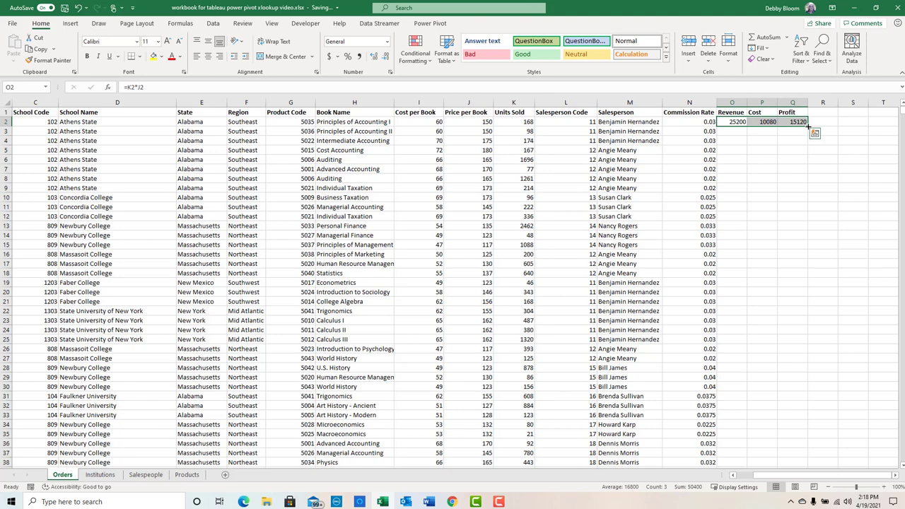
{"action": "double_click", "coordinate": [808, 126]}
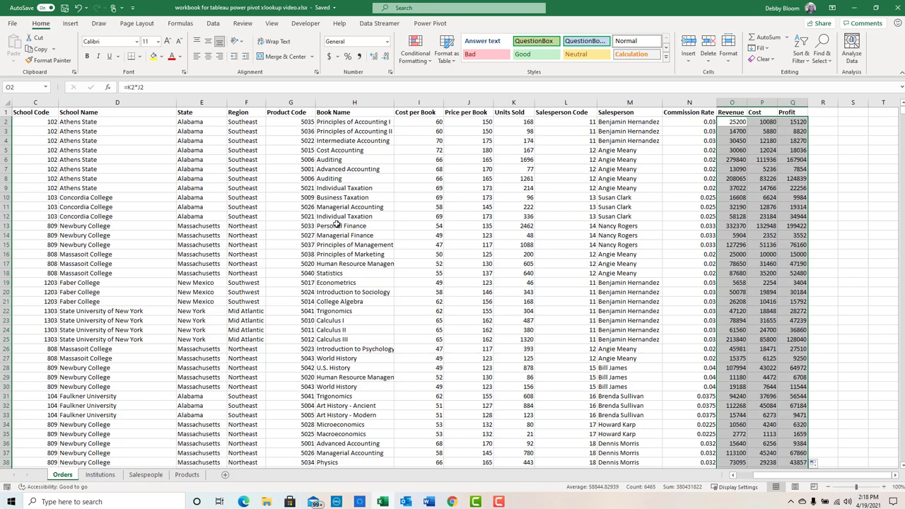
- Create a PivotTable on a new worksheet from Orders range A1:Q2156, with Salesperson as rows and the sum of Revenue as values
{"action": "left_click", "coordinate": [337, 224]}
{"action": "left_click", "coordinate": [253, 234]}
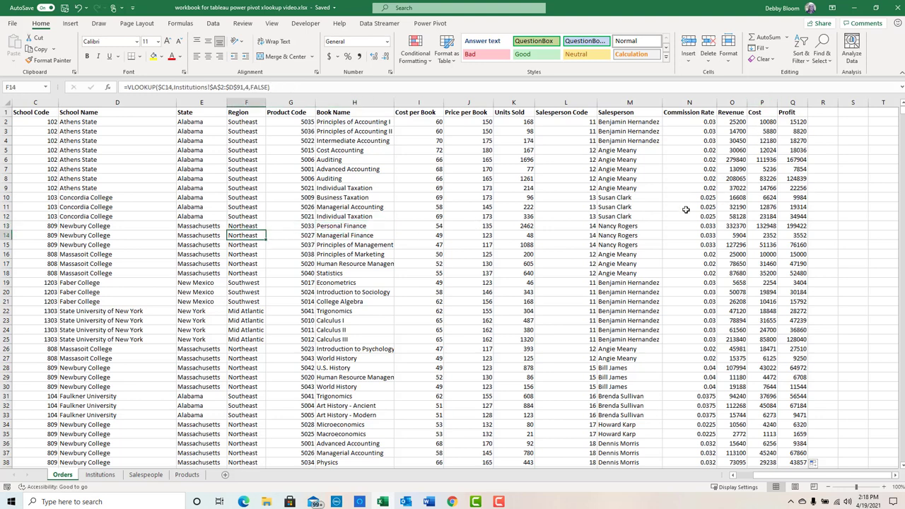
{"action": "left_click", "coordinate": [370, 226]}
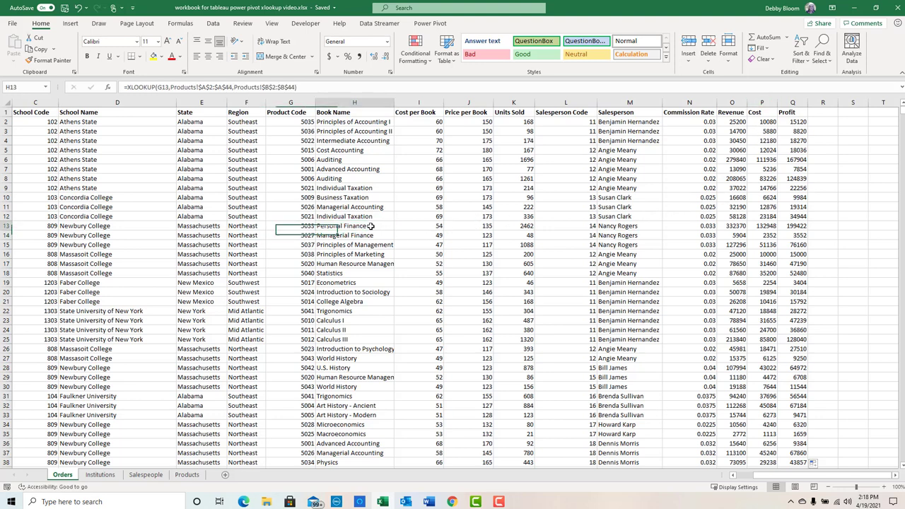
{"action": "left_click", "coordinate": [255, 244]}
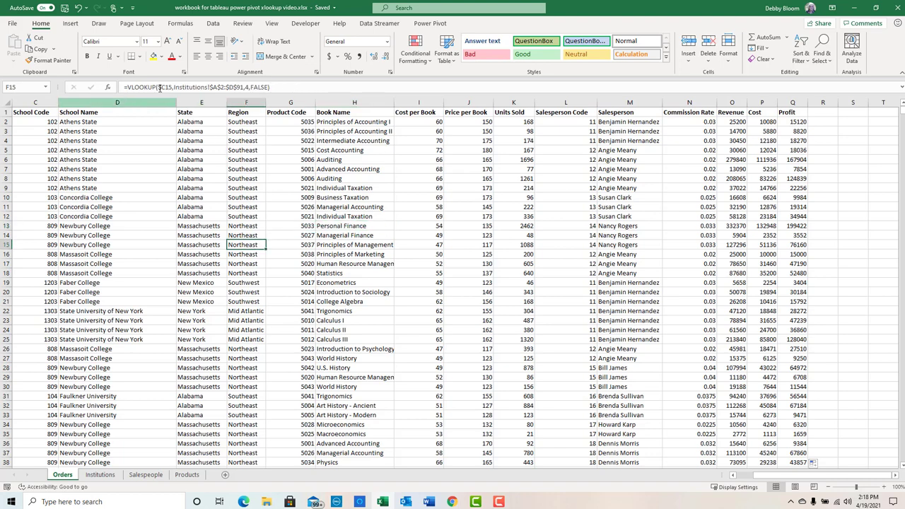
{"action": "left_click", "coordinate": [70, 23]}
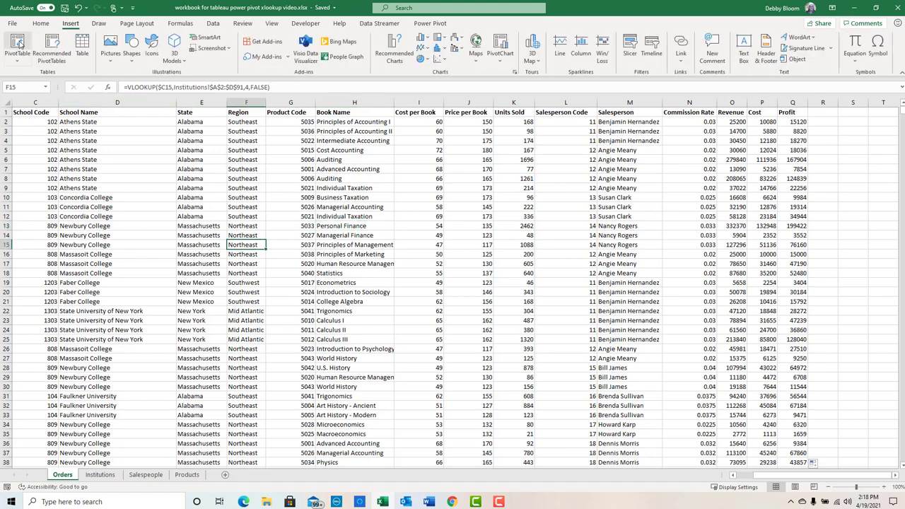
{"action": "left_click", "coordinate": [19, 44]}
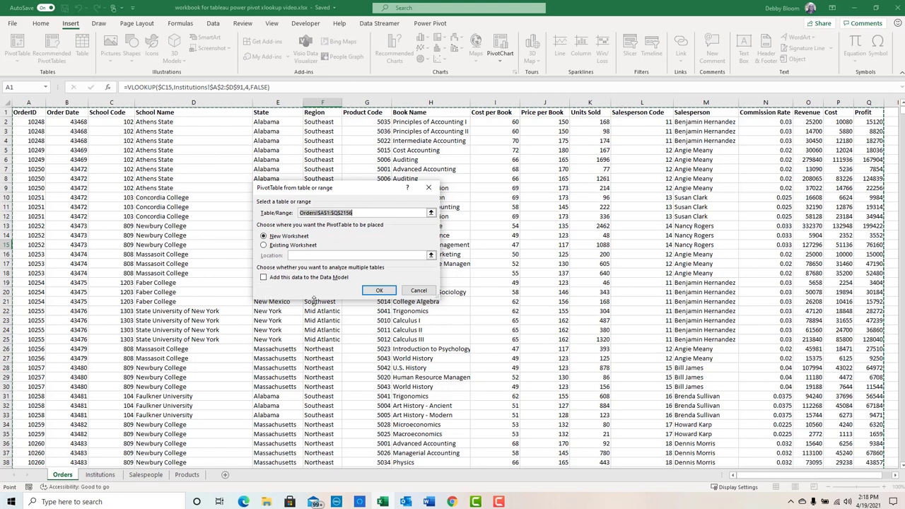
{"action": "left_click", "coordinate": [378, 293]}
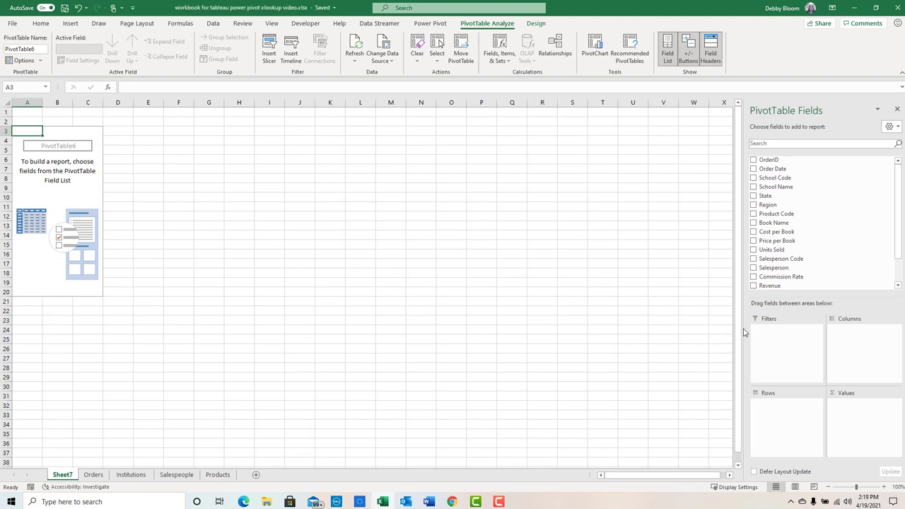
{"action": "left_click_drag", "start_coordinate": [778, 268], "coordinate": [780, 413]}
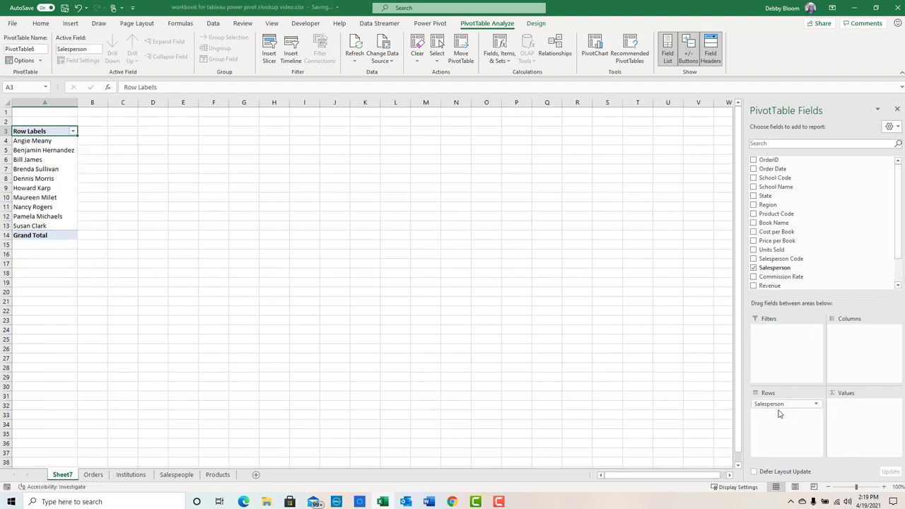
{"action": "left_click_drag", "start_coordinate": [772, 288], "coordinate": [849, 406]}
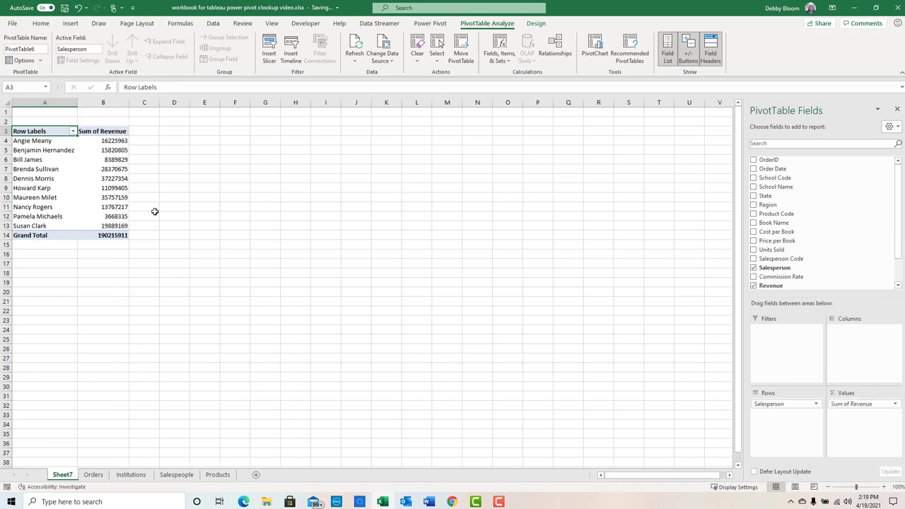
- Filter the PivotTable's salespeople to the top 5 items by Sum of Revenue
{"action": "left_click", "coordinate": [74, 132]}
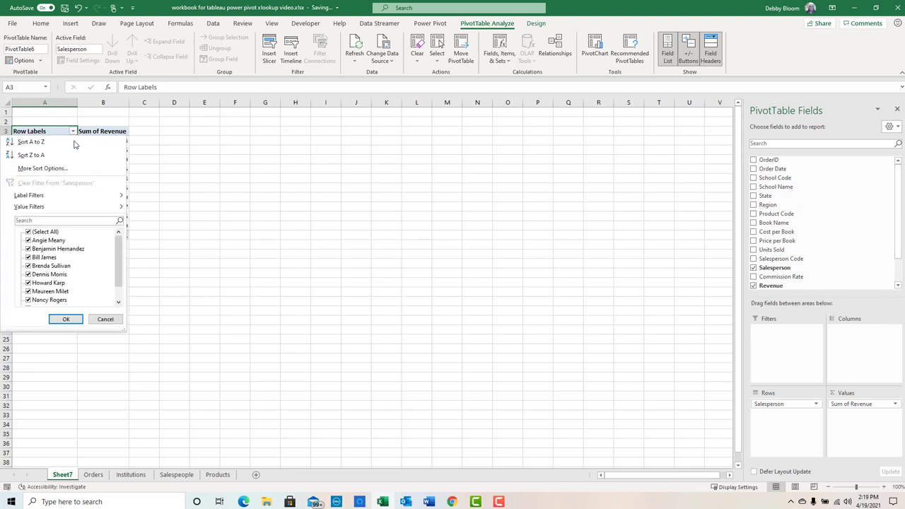
{"action": "mouse_move", "coordinate": [70, 206]}
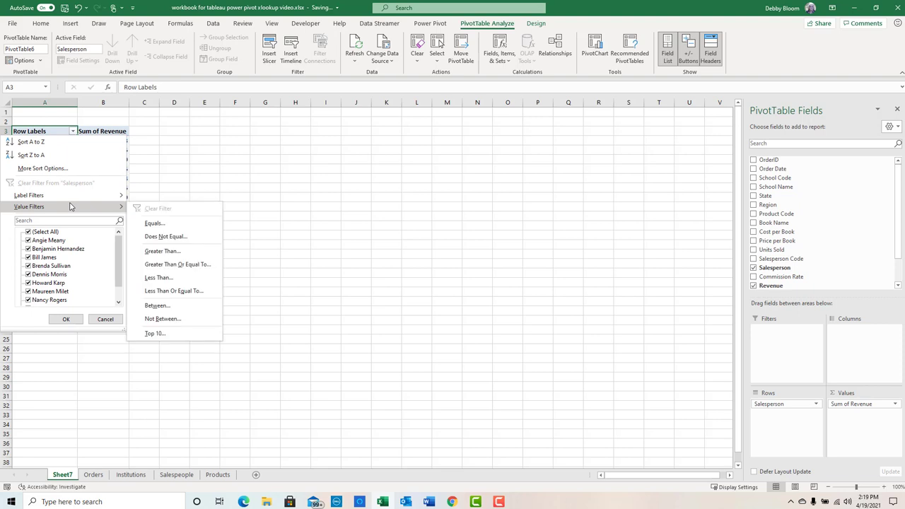
{"action": "left_click", "coordinate": [182, 335]}
{"action": "left_click", "coordinate": [331, 229]}
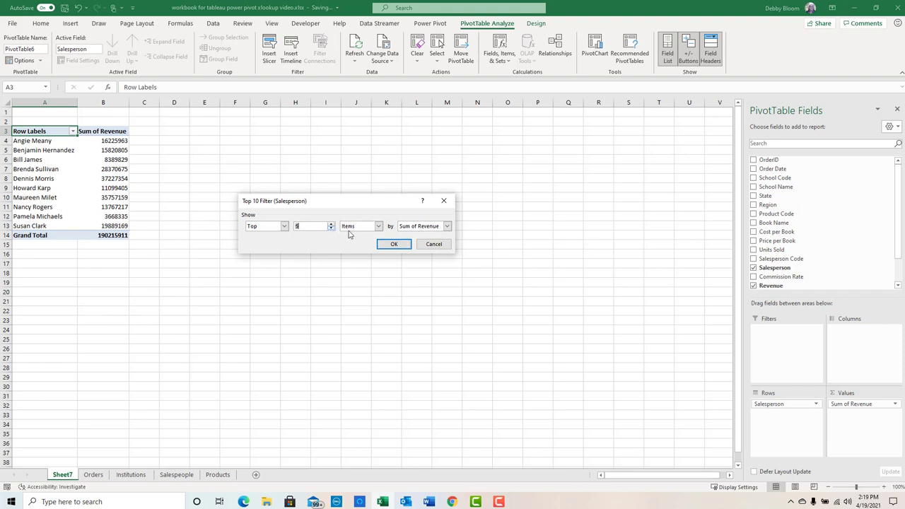
{"action": "left_click", "coordinate": [448, 226]}
{"action": "left_click", "coordinate": [424, 234]}
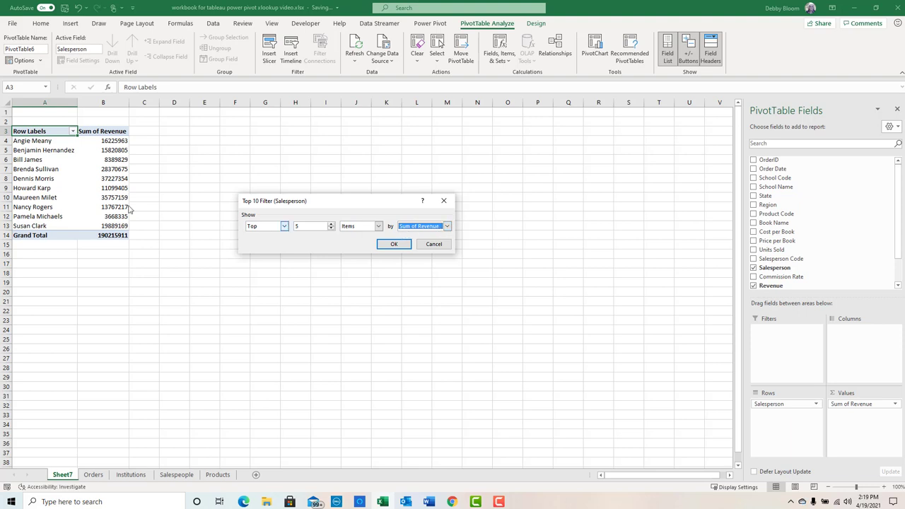
{"action": "left_click", "coordinate": [391, 244]}
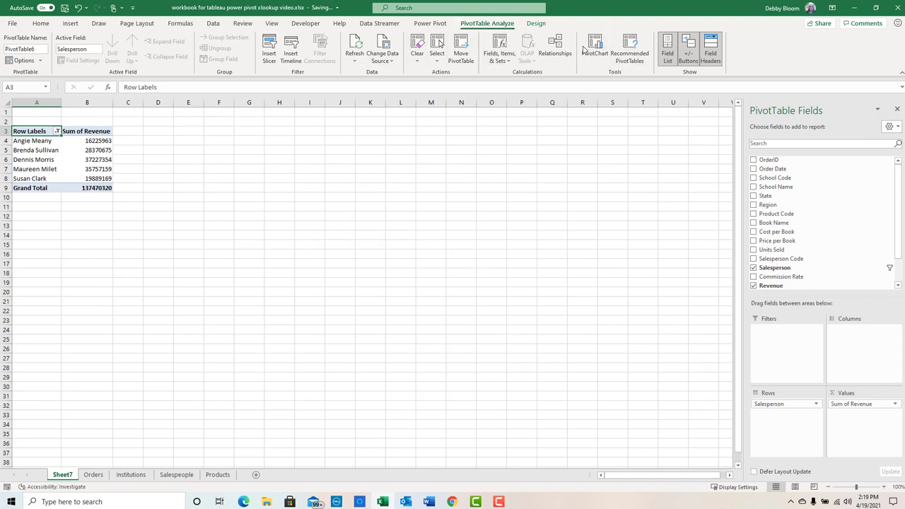
- Insert a clustered column PivotChart of the filtered revenue and enlarge it to about 6.66" wide by 4.17" high
{"action": "left_click", "coordinate": [594, 50]}
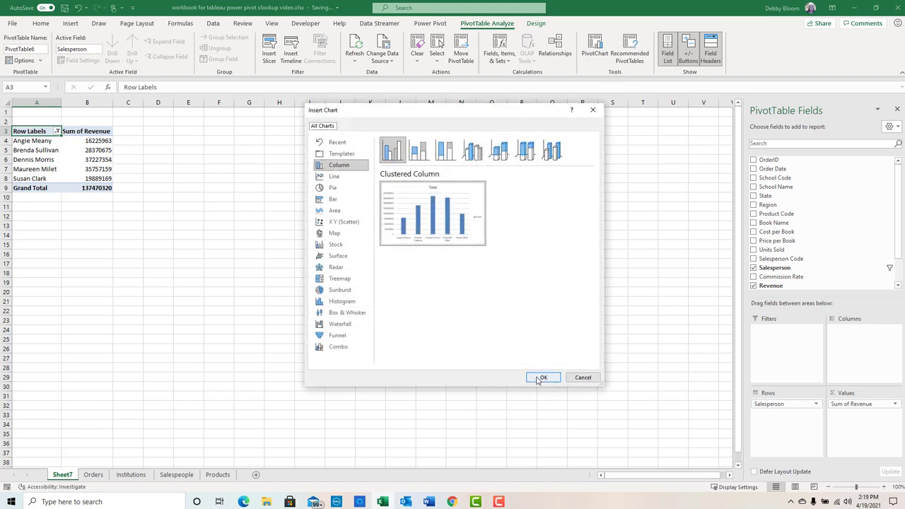
{"action": "left_click", "coordinate": [538, 376]}
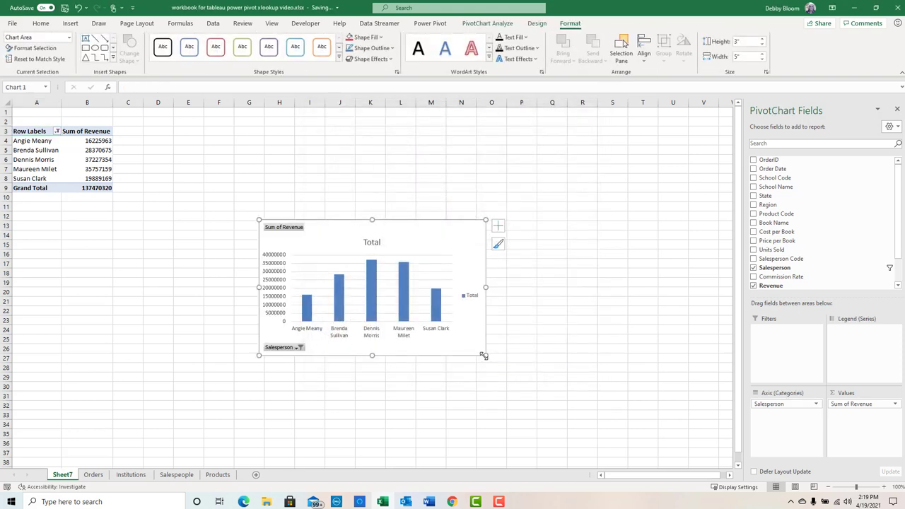
{"action": "left_click_drag", "start_coordinate": [483, 355], "coordinate": [560, 408]}
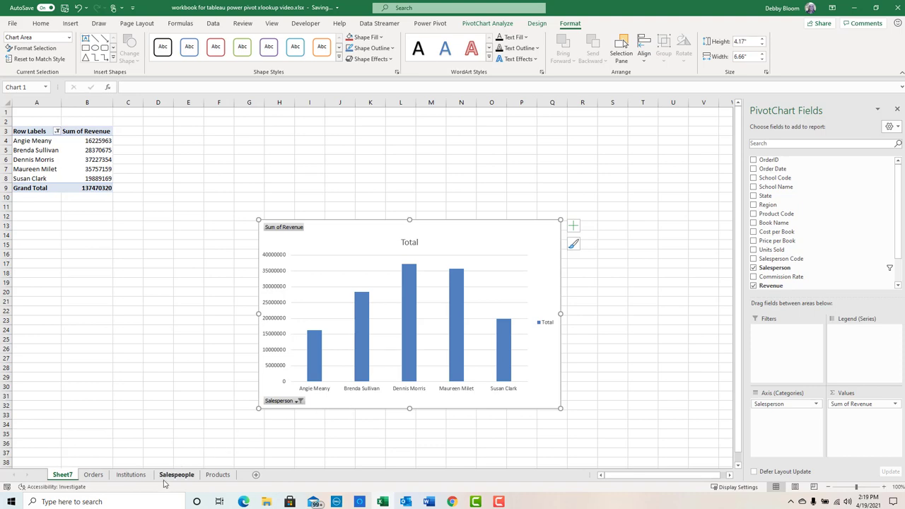
- Create a PivotTable on a new worksheet from Orders range A1:Q2156, with Region as rows and the sum of Profit as values
{"action": "left_click", "coordinate": [92, 475]}
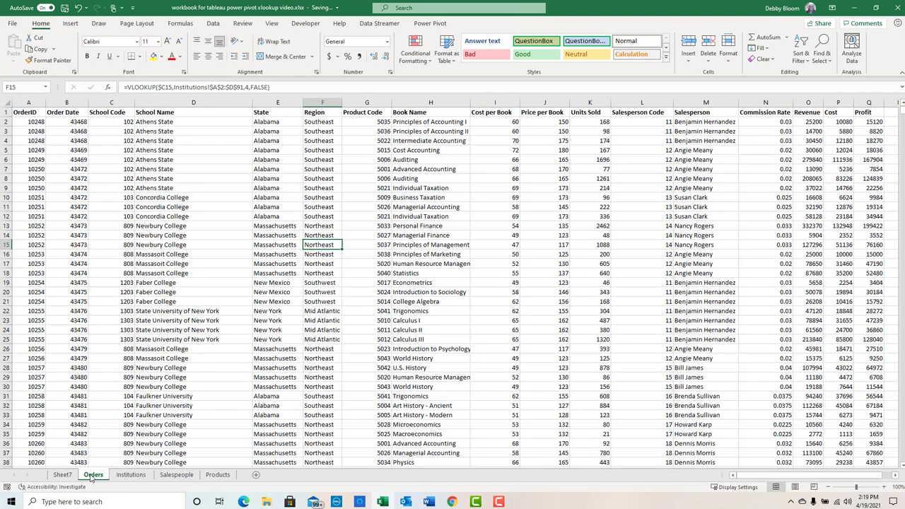
{"action": "left_click", "coordinate": [376, 224]}
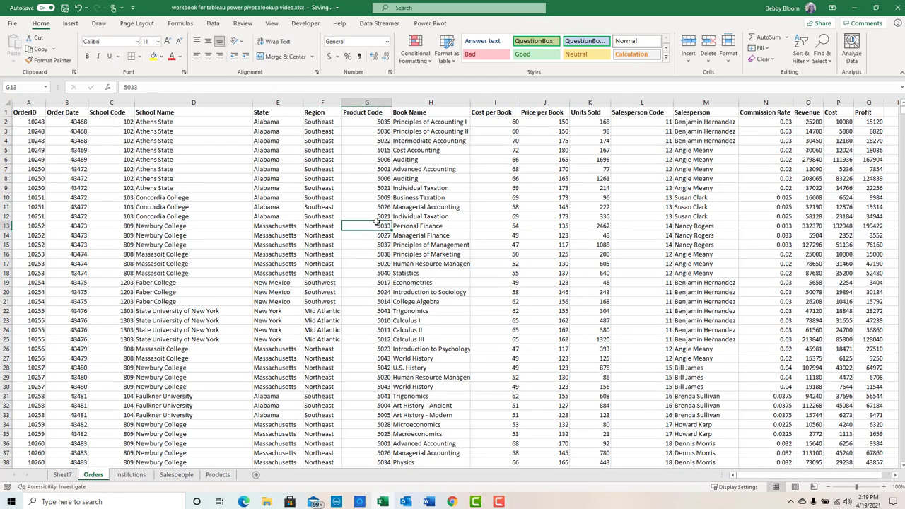
{"action": "left_click", "coordinate": [231, 216]}
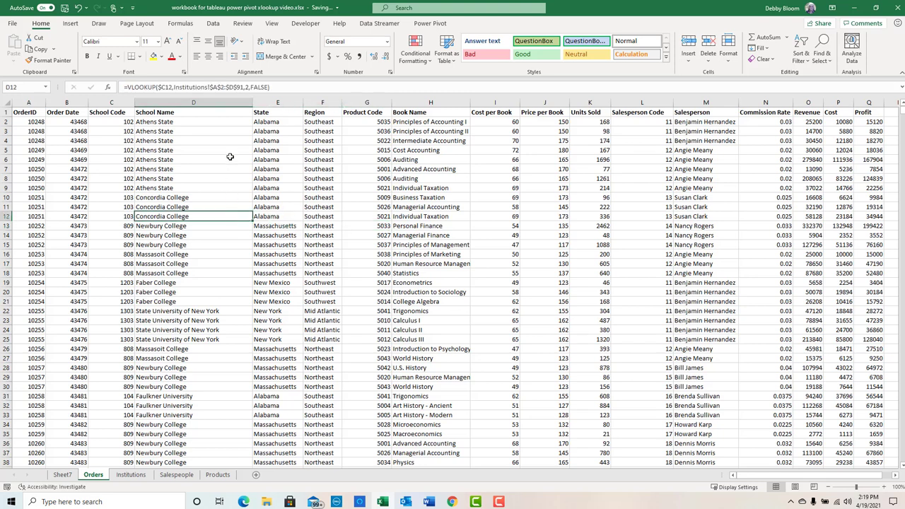
{"action": "left_click", "coordinate": [70, 23]}
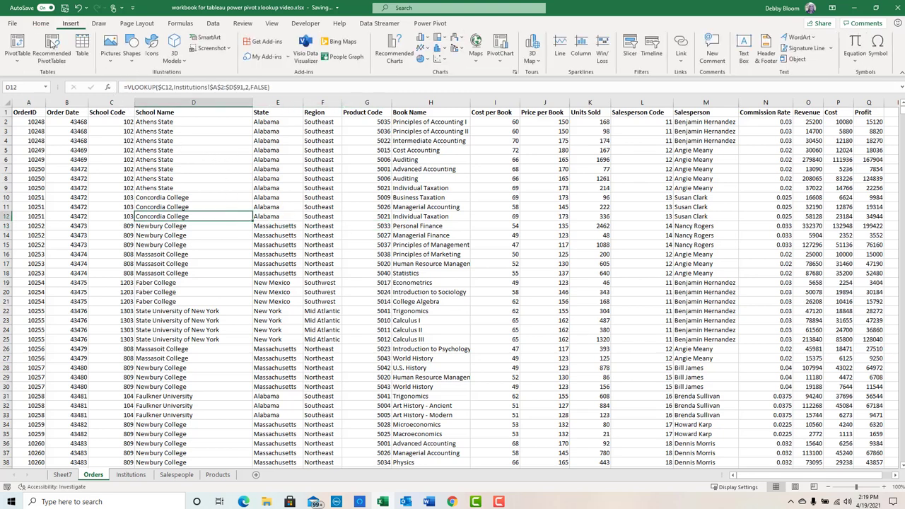
{"action": "left_click", "coordinate": [22, 48]}
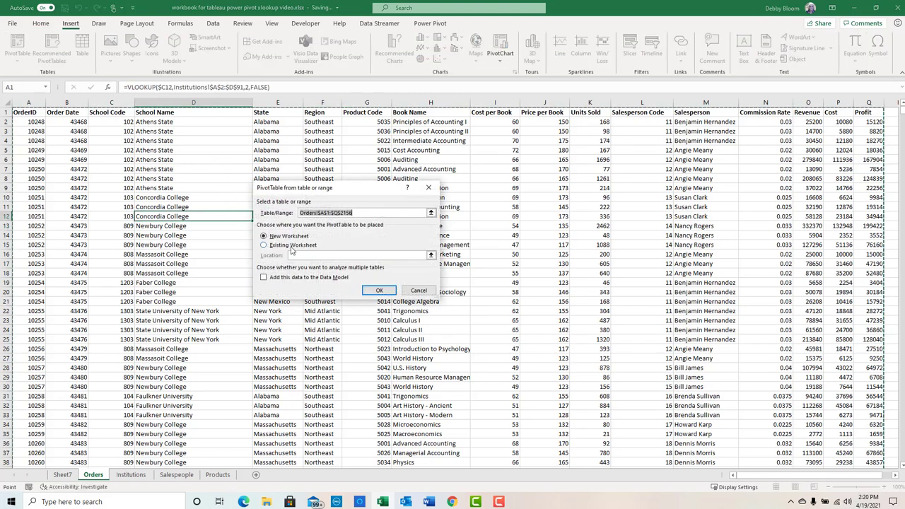
{"action": "left_click", "coordinate": [380, 290]}
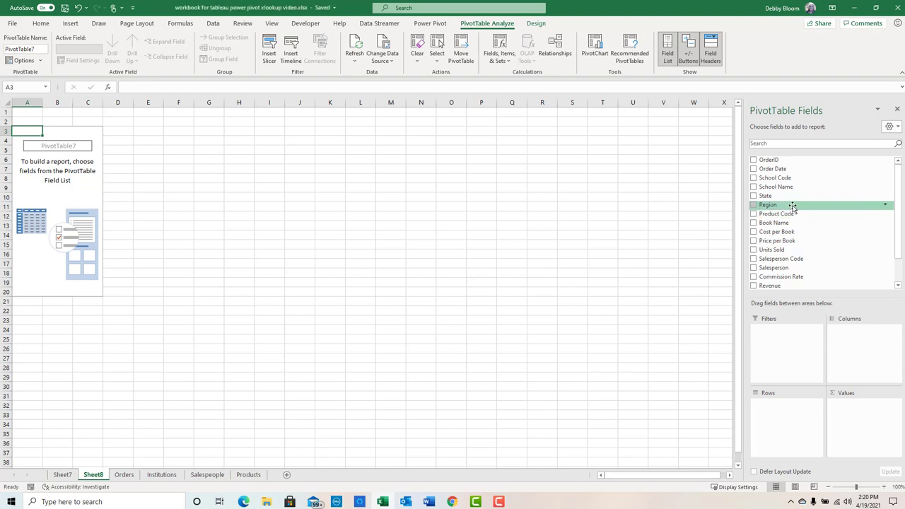
{"action": "left_click_drag", "start_coordinate": [792, 206], "coordinate": [779, 412]}
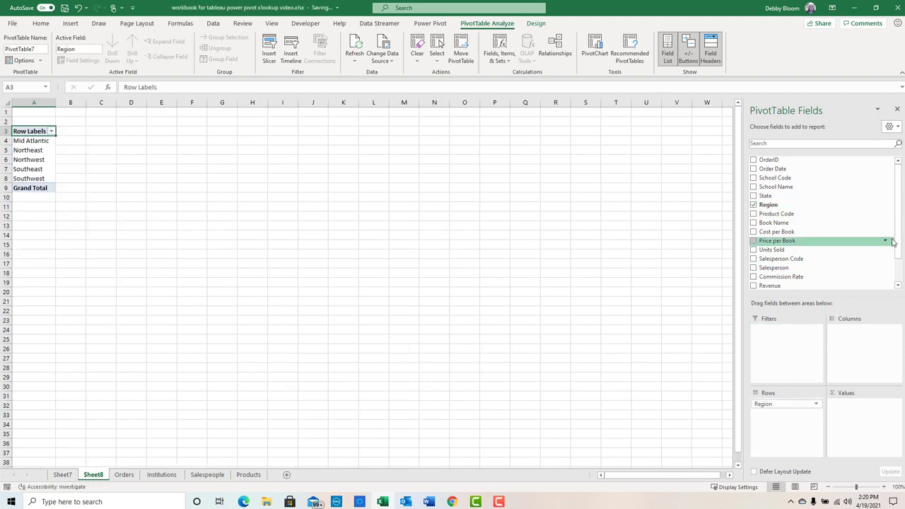
{"action": "scroll", "coordinate": [899, 229], "scroll_direction": "down", "scroll_amount": 2}
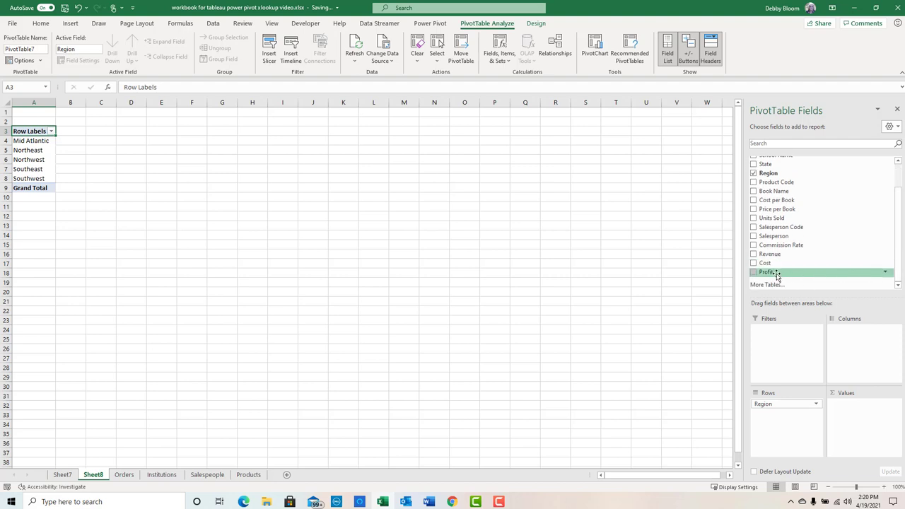
{"action": "left_click_drag", "start_coordinate": [771, 272], "coordinate": [852, 417]}
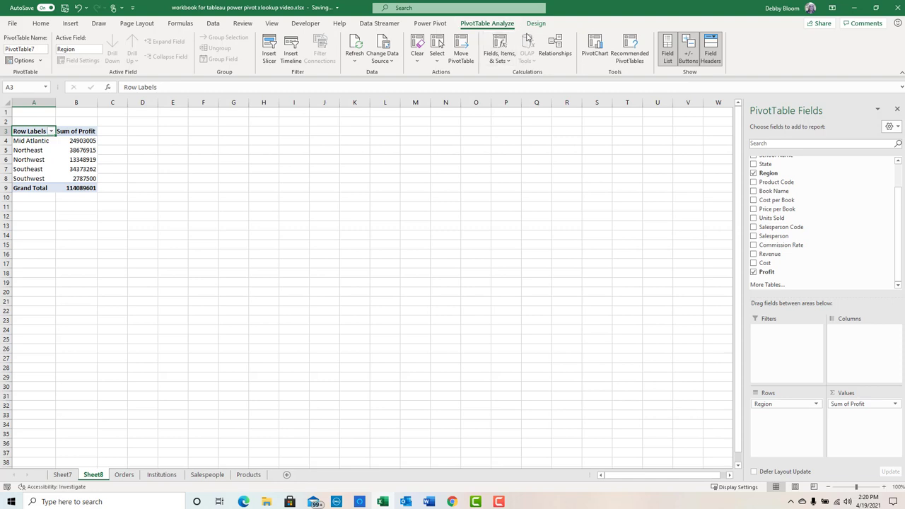
- Insert a pie PivotChart of profit by region and enlarge it to about 6.6" wide by 4.27" high
{"action": "left_click", "coordinate": [591, 48]}
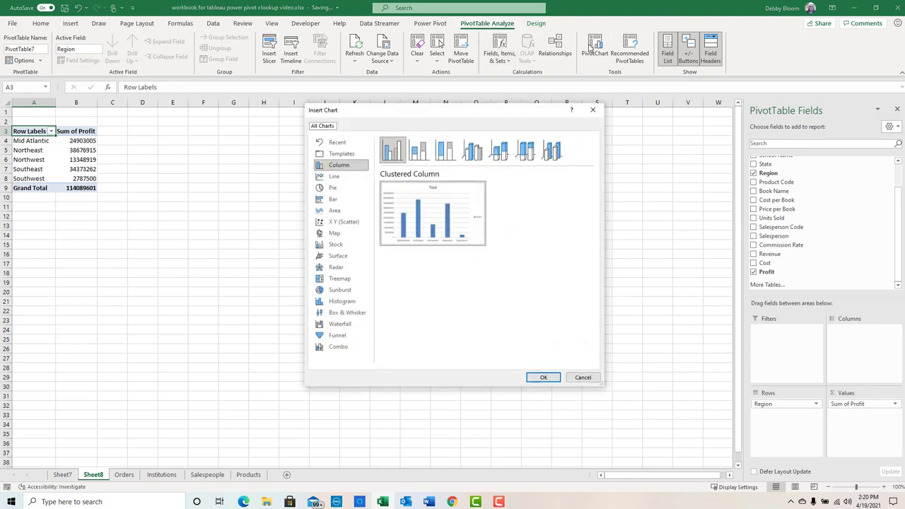
{"action": "left_click", "coordinate": [333, 188]}
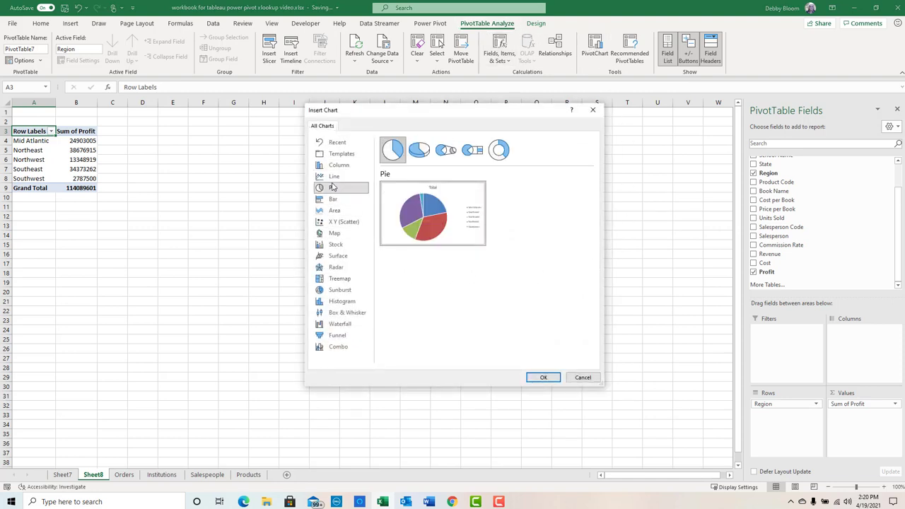
{"action": "left_click", "coordinate": [552, 378]}
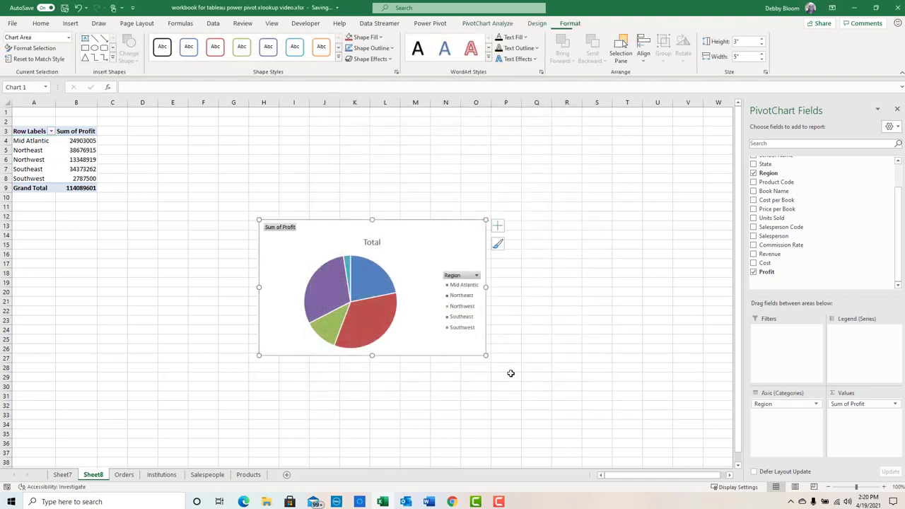
{"action": "left_click_drag", "start_coordinate": [485, 355], "coordinate": [558, 413]}
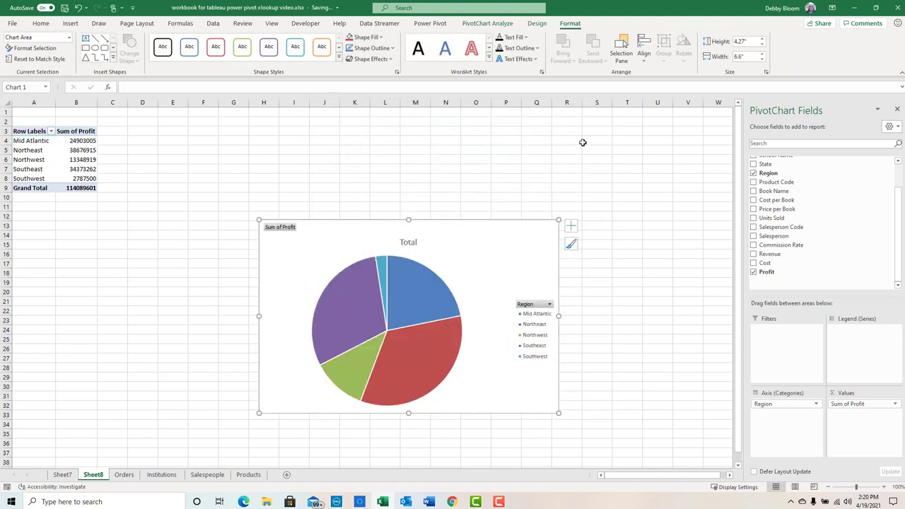
- Add Data Callout labels to the regional profit pie chart
{"action": "left_click", "coordinate": [538, 24]}
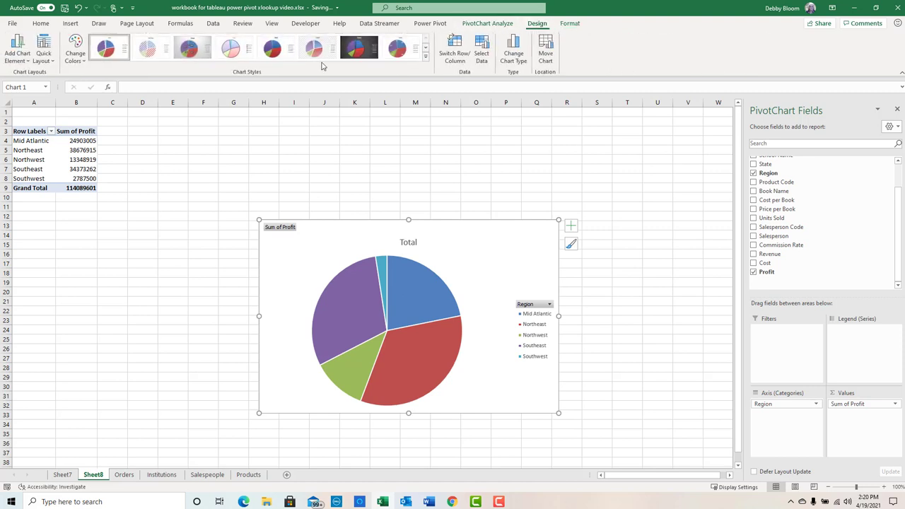
{"action": "left_click", "coordinate": [19, 51]}
{"action": "mouse_move", "coordinate": [28, 89]}
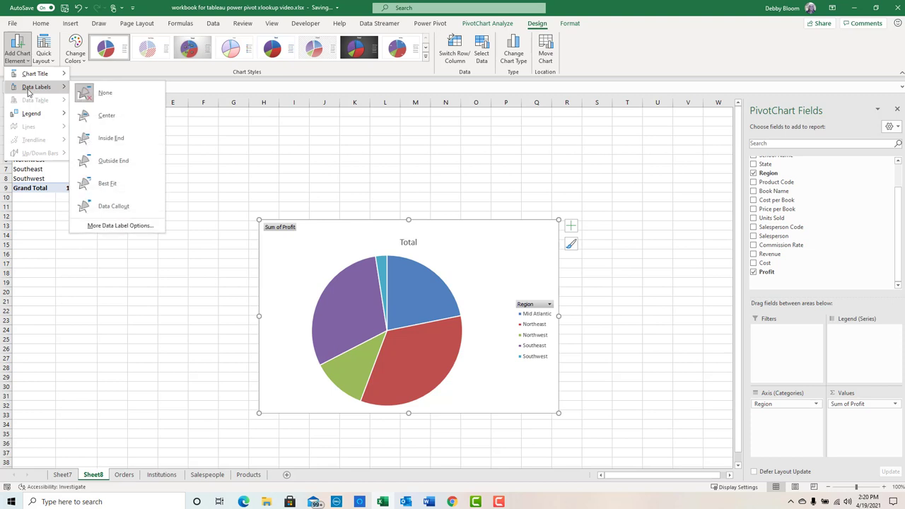
{"action": "left_click", "coordinate": [143, 206]}
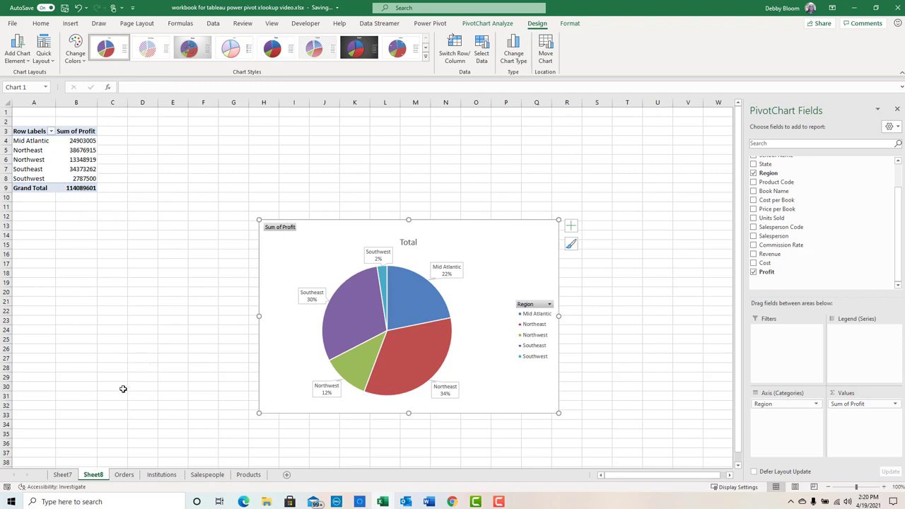
- Create a PivotTable on a new worksheet from Orders range A1:Q2156, with State as rows and the sum of Revenue as values
{"action": "left_click", "coordinate": [124, 475]}
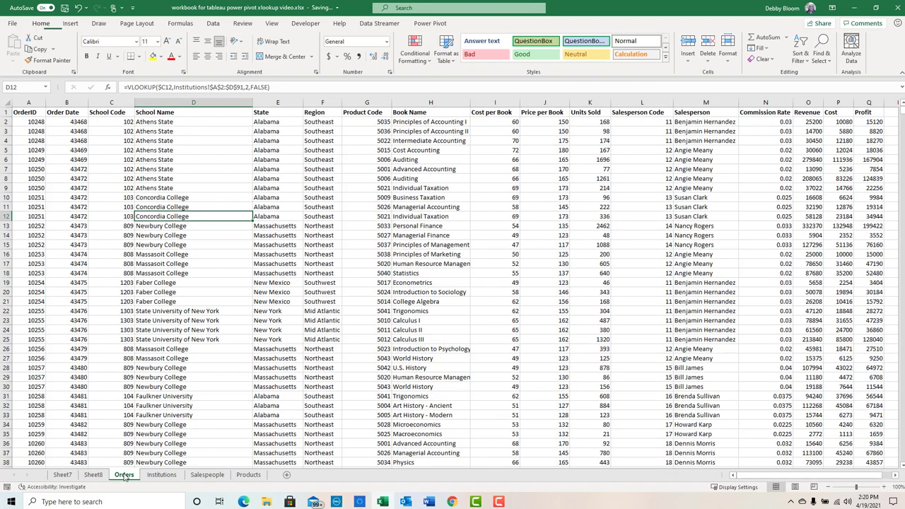
{"action": "left_click", "coordinate": [274, 243]}
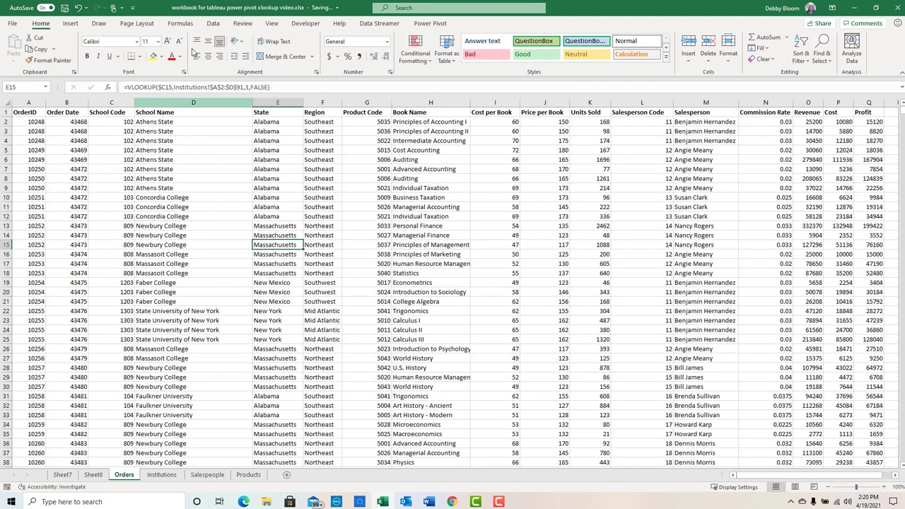
{"action": "left_click", "coordinate": [71, 24]}
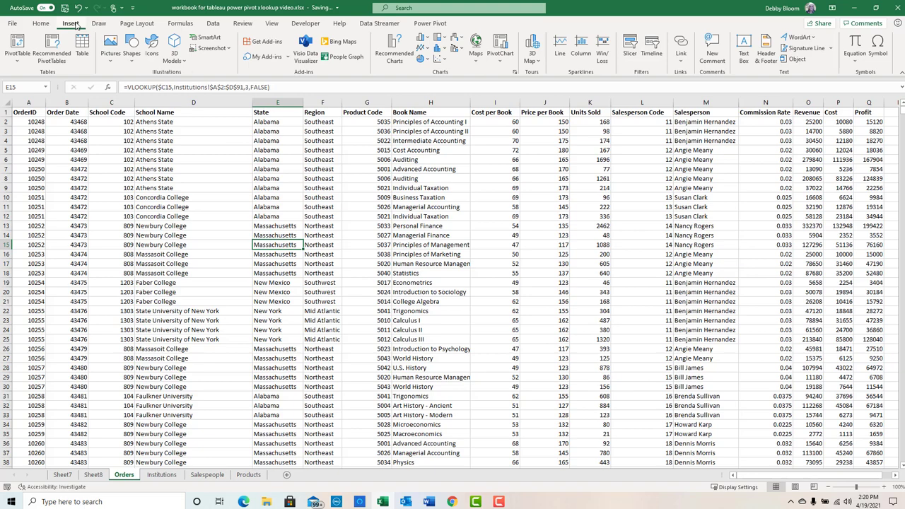
{"action": "left_click", "coordinate": [20, 47]}
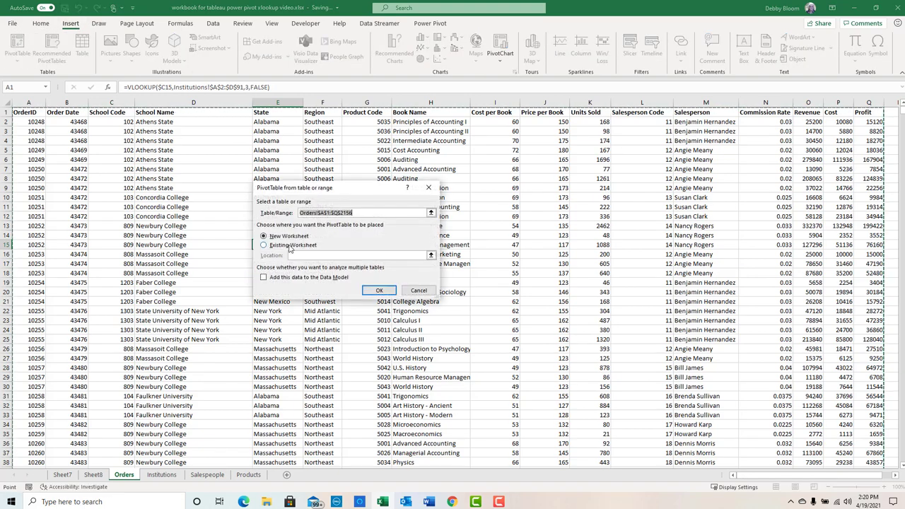
{"action": "left_click", "coordinate": [376, 291]}
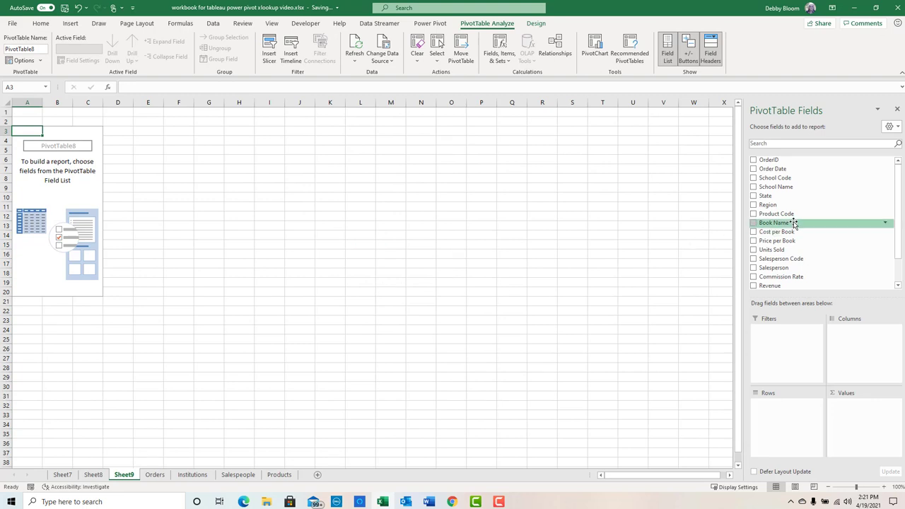
{"action": "left_click_drag", "start_coordinate": [781, 197], "coordinate": [788, 413]}
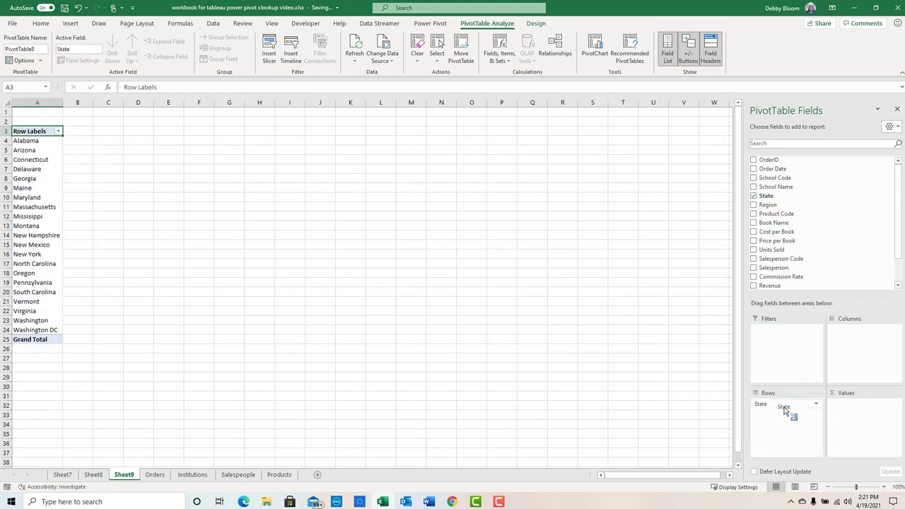
{"action": "left_click_drag", "start_coordinate": [774, 286], "coordinate": [853, 428]}
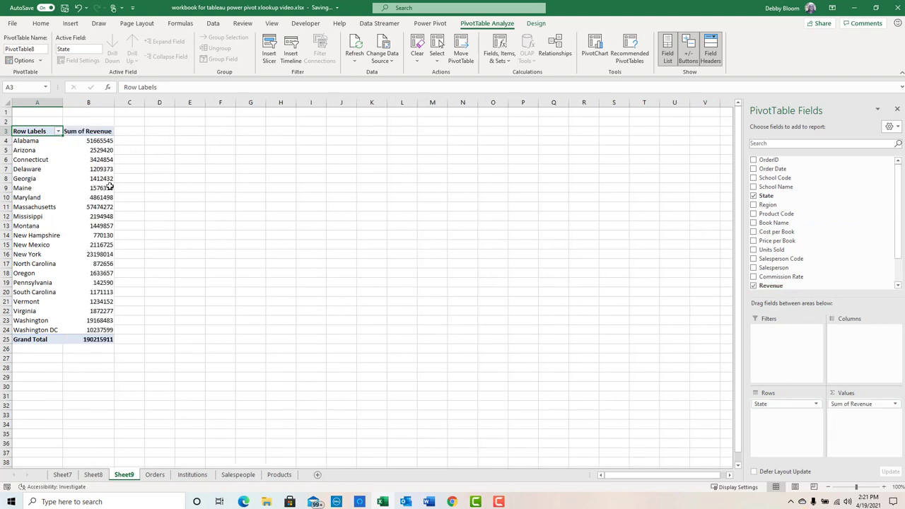
- Copy the PivotTable's state names and revenues from A4:B24, without the grand total, and paste them starting at cell F1
{"action": "left_click_drag", "start_coordinate": [37, 141], "coordinate": [108, 328]}
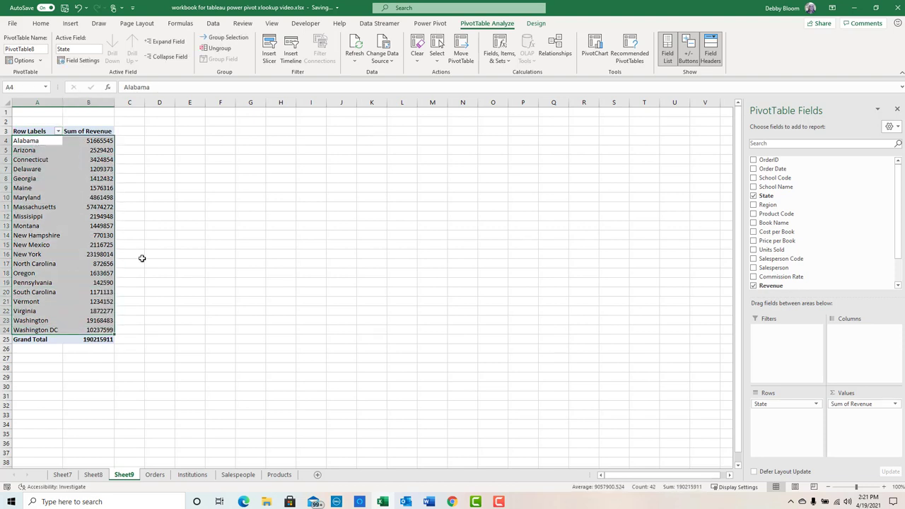
{"action": "left_click", "coordinate": [40, 23]}
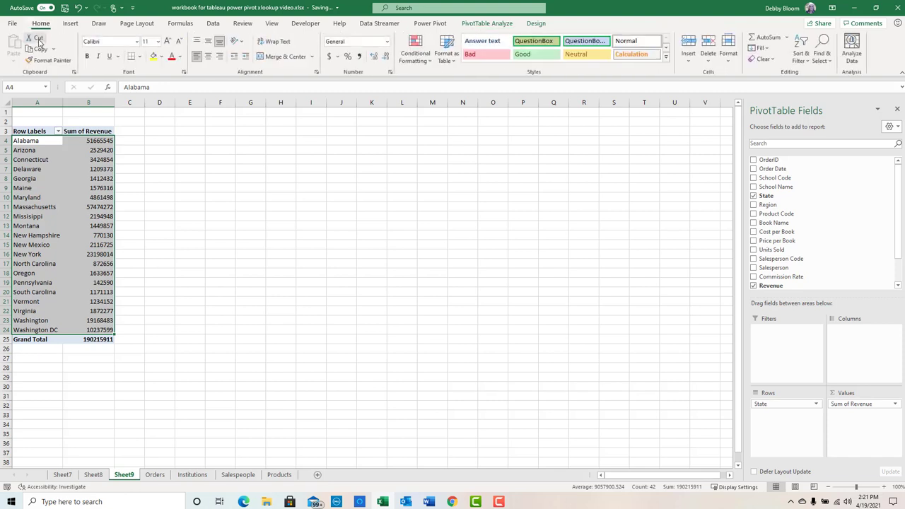
{"action": "left_click", "coordinate": [39, 49]}
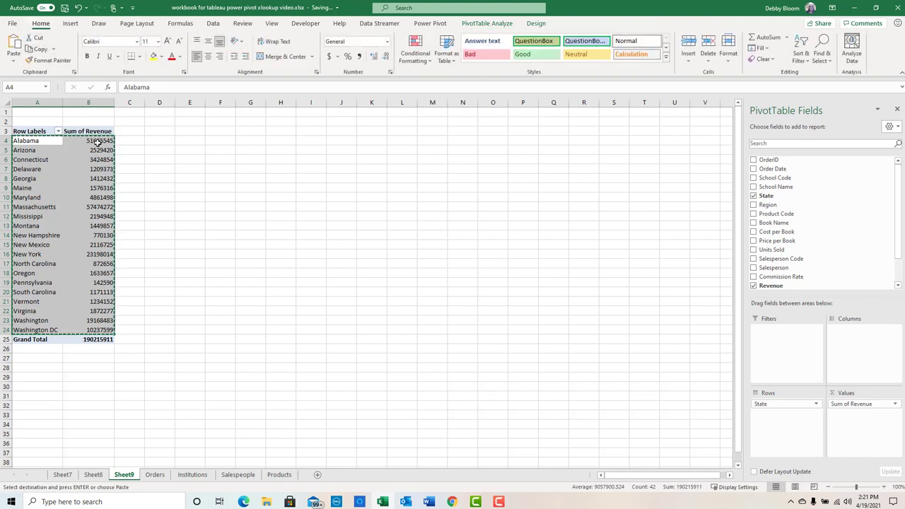
{"action": "left_click", "coordinate": [211, 114]}
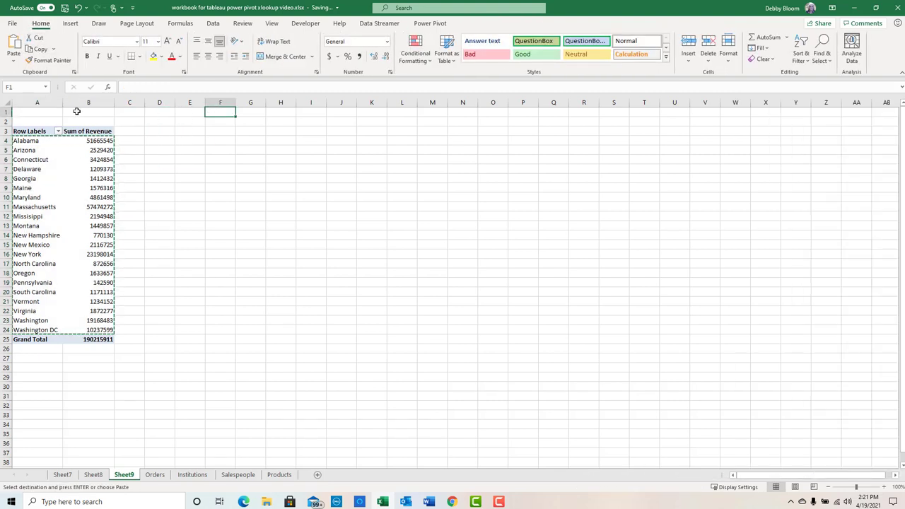
{"action": "left_click", "coordinate": [14, 47]}
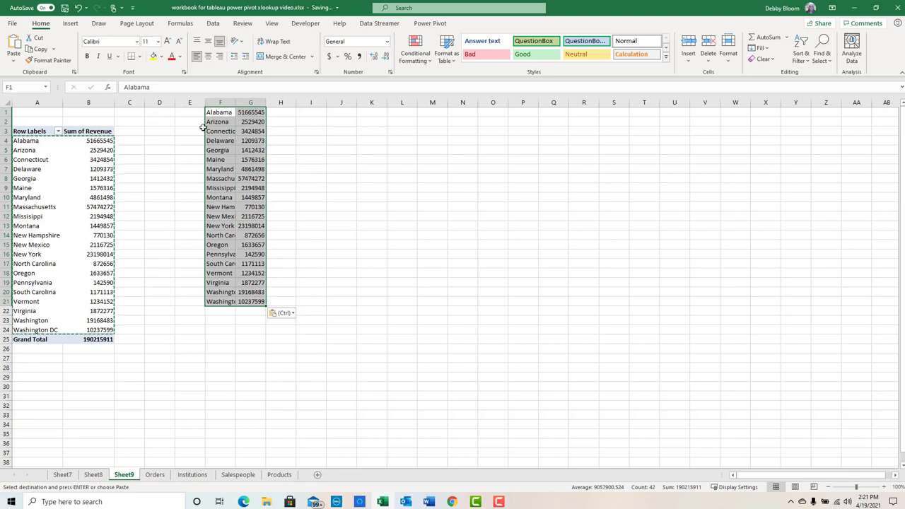
- Insert a filled map chart of the pasted state revenues in F1:G21 and inspect the state values on it
{"action": "left_click", "coordinate": [70, 23]}
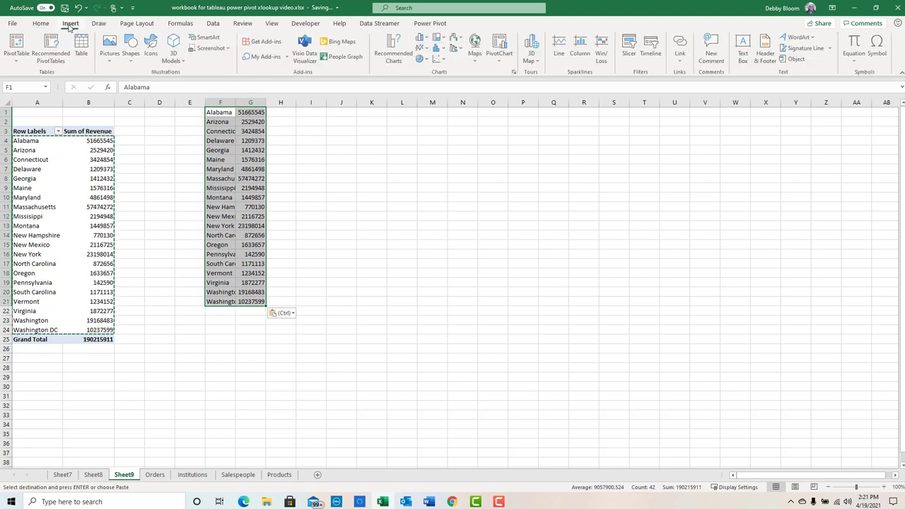
{"action": "left_click", "coordinate": [476, 49]}
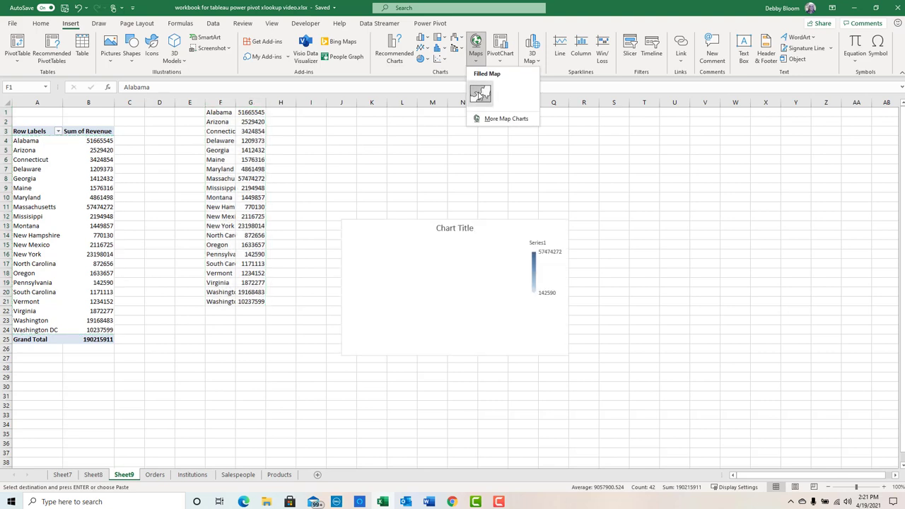
{"action": "left_click", "coordinate": [480, 93]}
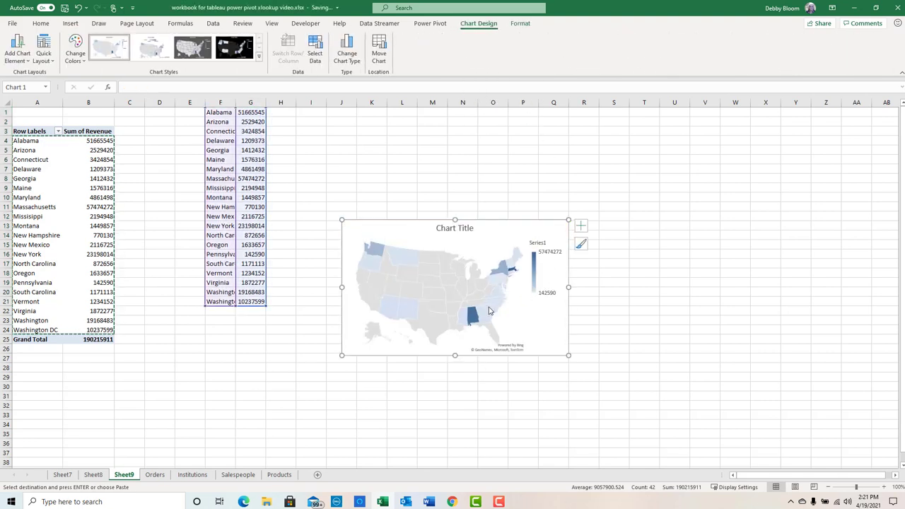
{"action": "mouse_move", "coordinate": [475, 320]}
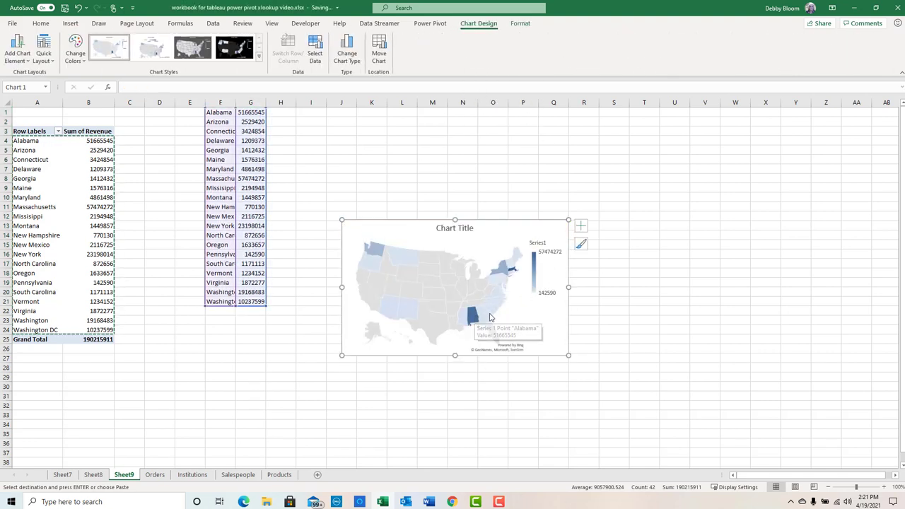
{"action": "mouse_move", "coordinate": [498, 296]}
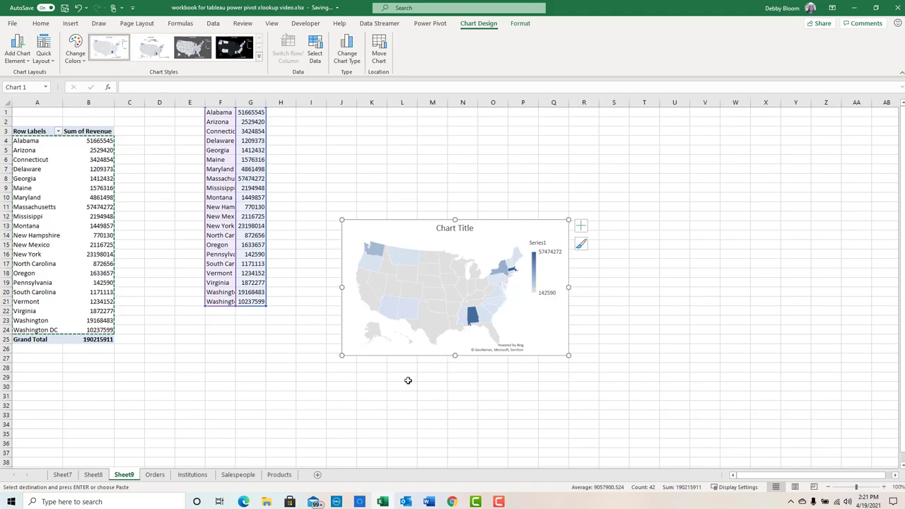
- Create a PivotTable on a new worksheet from Orders range A1:Q2156, with Book Name as rows and the sum of Profit as values
{"action": "left_click", "coordinate": [155, 474]}
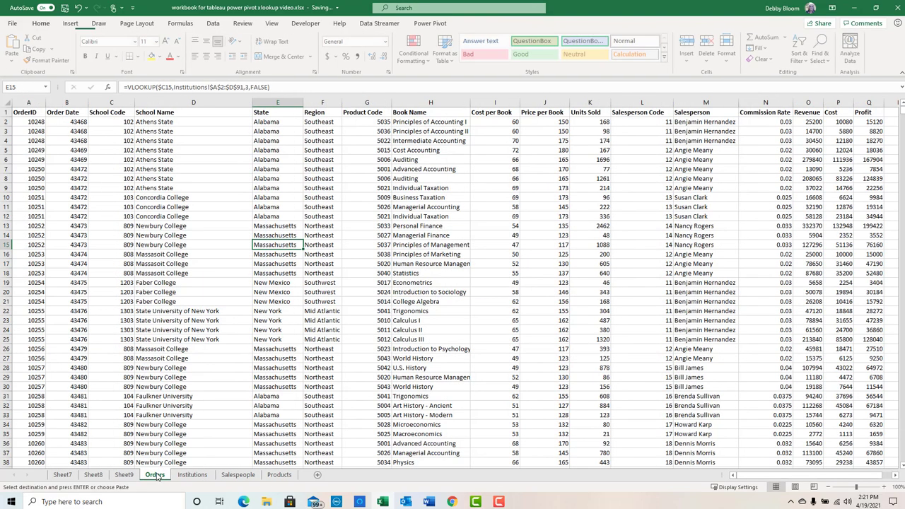
{"action": "left_click", "coordinate": [70, 23]}
{"action": "left_click", "coordinate": [17, 44]}
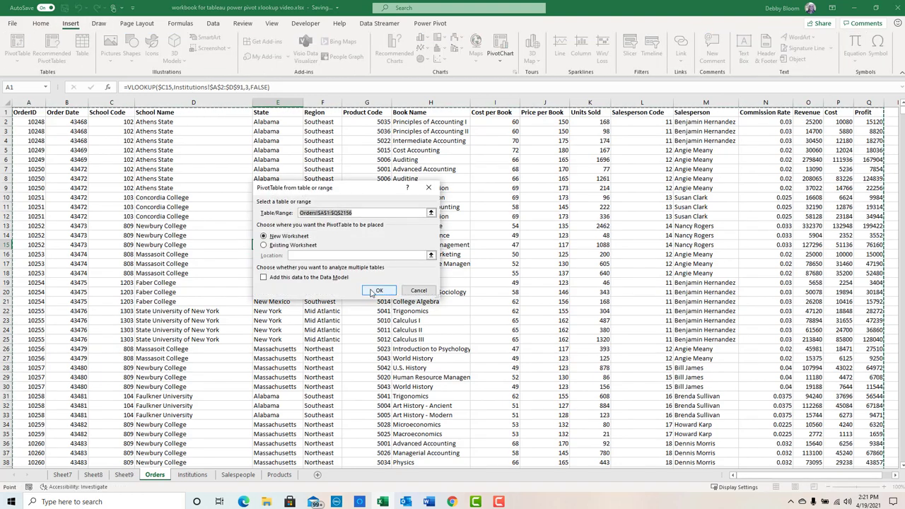
{"action": "left_click", "coordinate": [377, 290]}
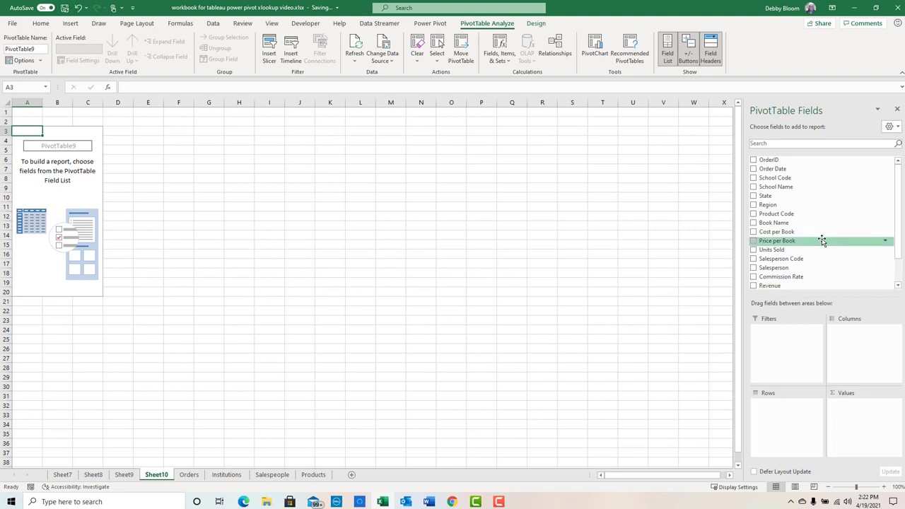
{"action": "left_click_drag", "start_coordinate": [798, 224], "coordinate": [786, 436]}
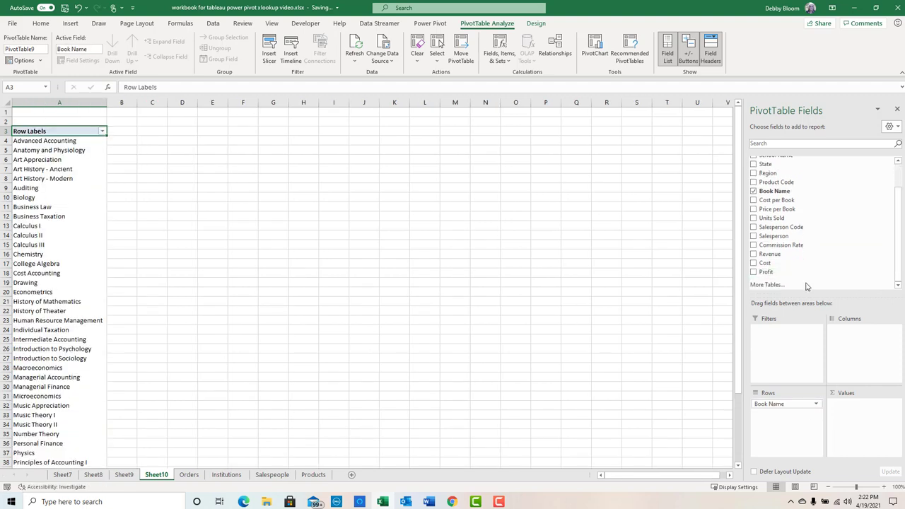
{"action": "left_click_drag", "start_coordinate": [766, 275], "coordinate": [839, 414]}
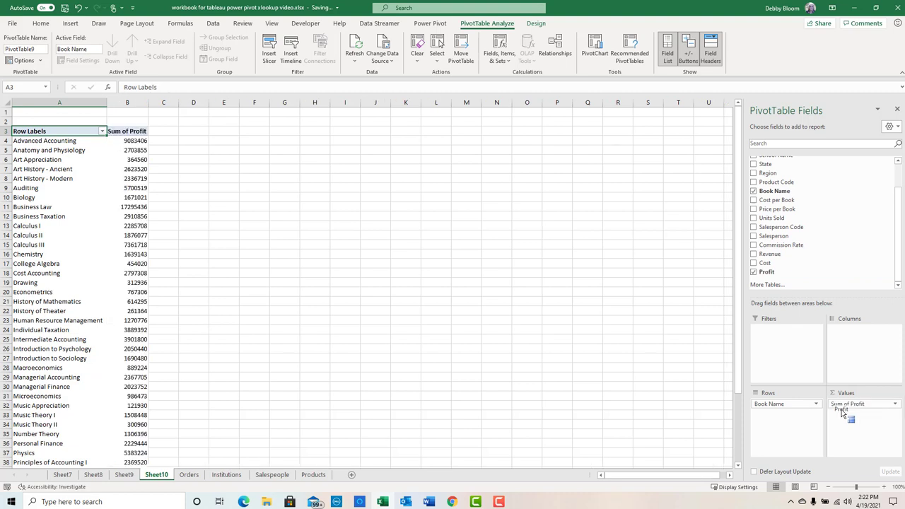
- Filter the PivotTable's book names to the top 10 items by Sum of Profit
{"action": "left_click", "coordinate": [103, 132]}
{"action": "mouse_move", "coordinate": [90, 212]}
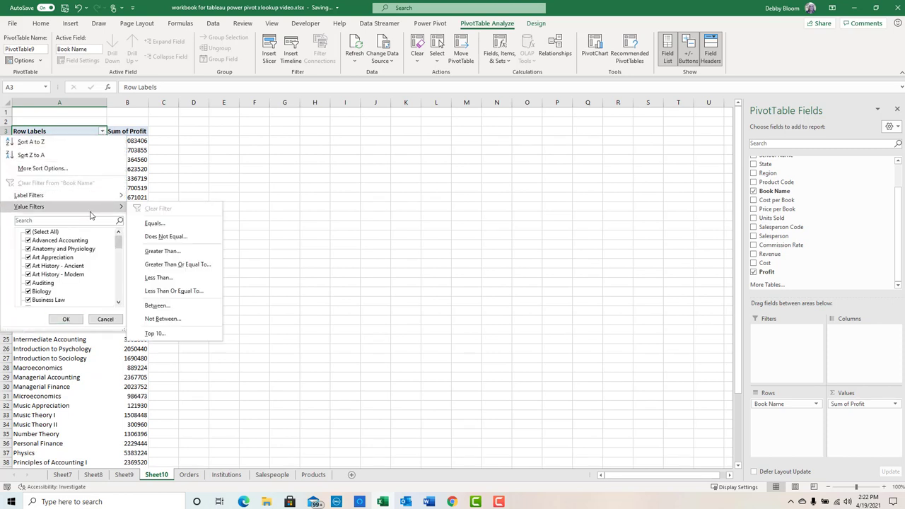
{"action": "left_click", "coordinate": [171, 335]}
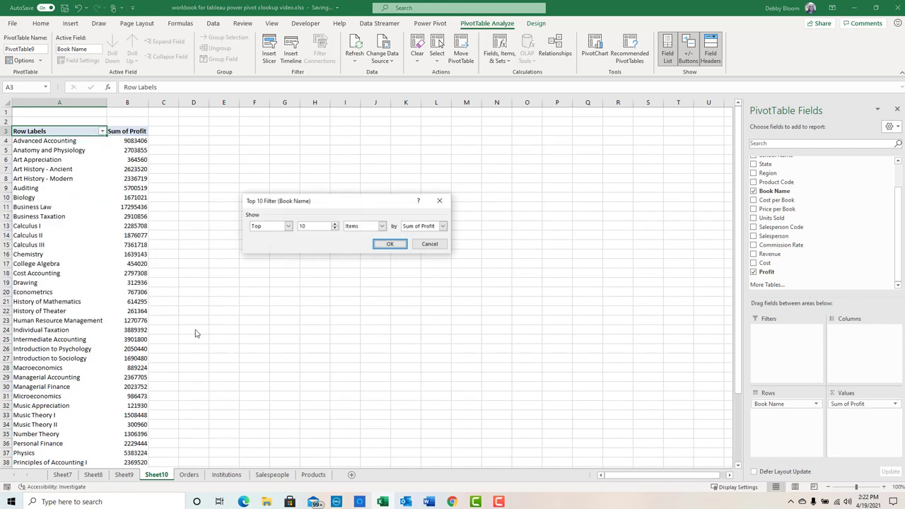
{"action": "left_click", "coordinate": [442, 227]}
{"action": "left_click", "coordinate": [442, 227]}
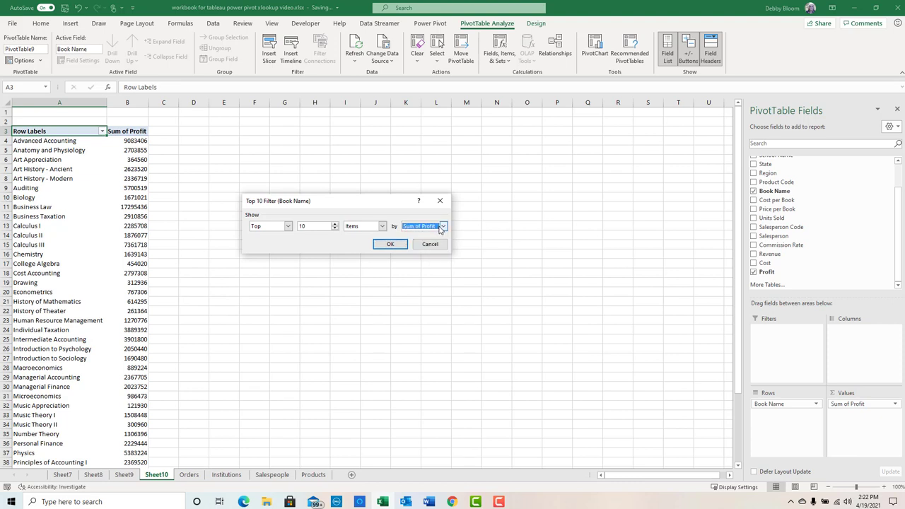
{"action": "left_click", "coordinate": [391, 244]}
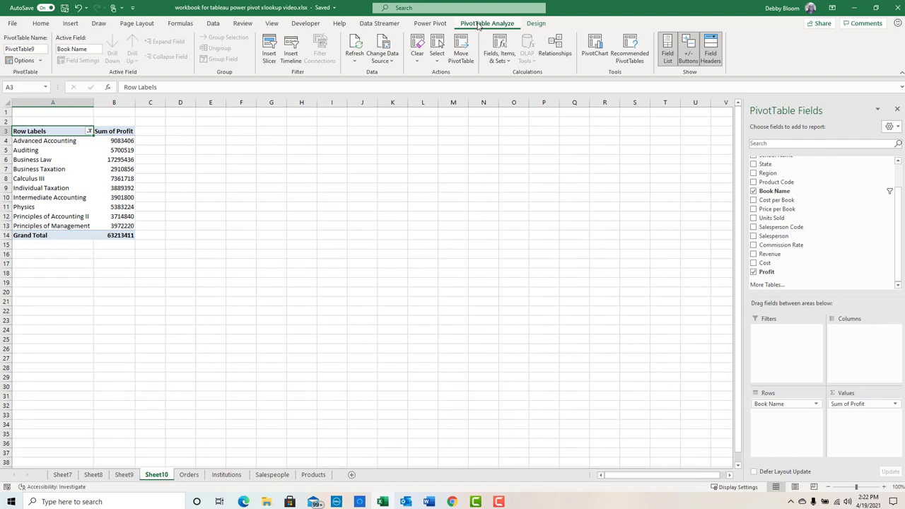
- Insert a clustered column PivotChart of the top books' profit and enlarge it to about 4.5" high by 8.02" wide
{"action": "left_click", "coordinate": [593, 45]}
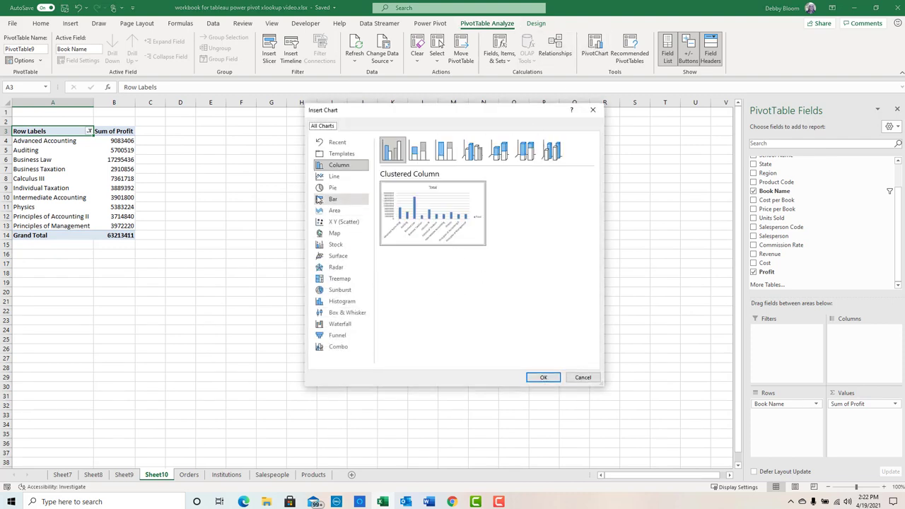
{"action": "left_click", "coordinate": [545, 377]}
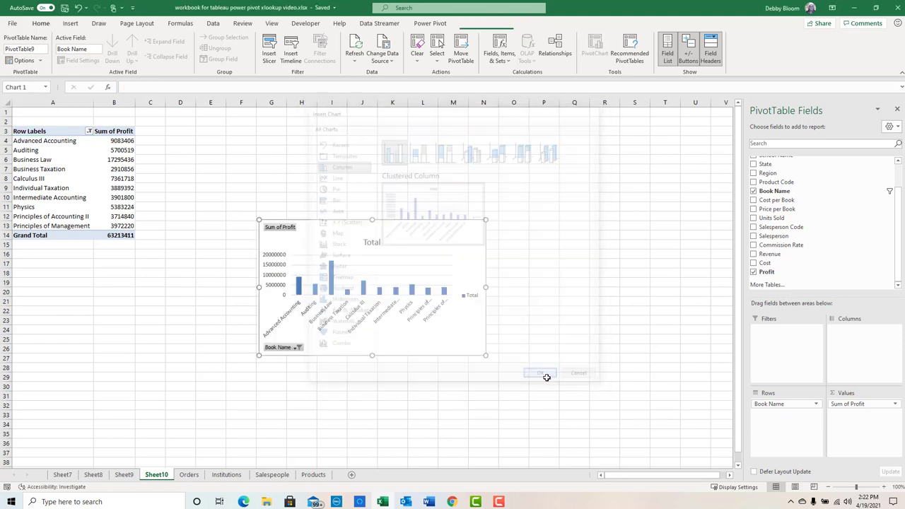
{"action": "left_click_drag", "start_coordinate": [485, 355], "coordinate": [622, 423]}
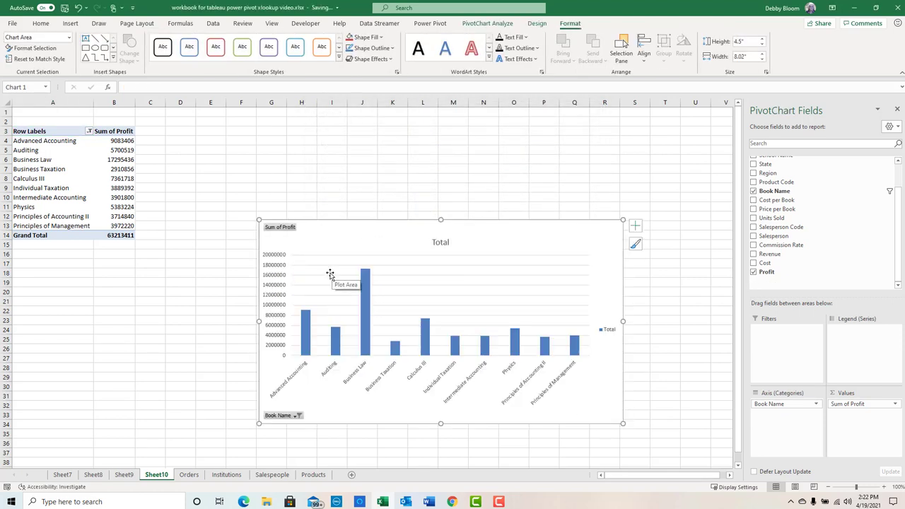